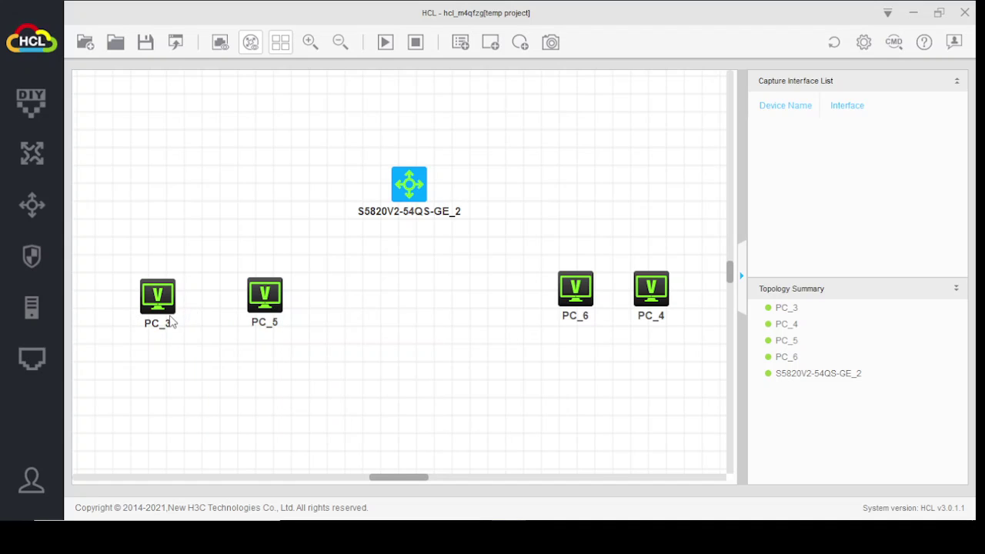
Open the console of switch S5820V2-54QS-GE_2 and abort its automatic configuration to reach the command prompt
{"action": "mouse_move", "coordinate": [267, 311]}
{"action": "mouse_move", "coordinate": [425, 203]}
{"action": "mouse_move", "coordinate": [394, 183]}
{"action": "double_click", "coordinate": [402, 192]}
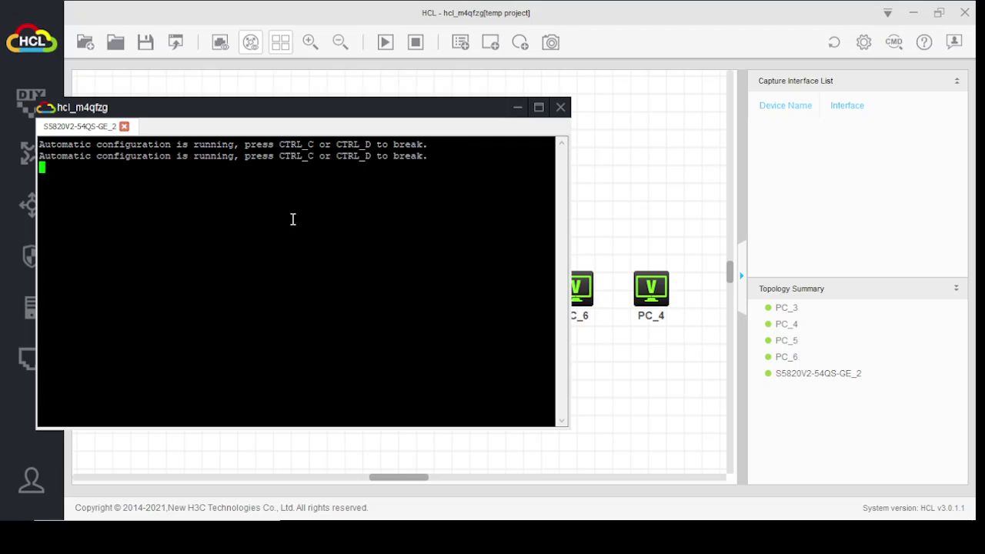
{"action": "key", "text": "ctrl+c"}
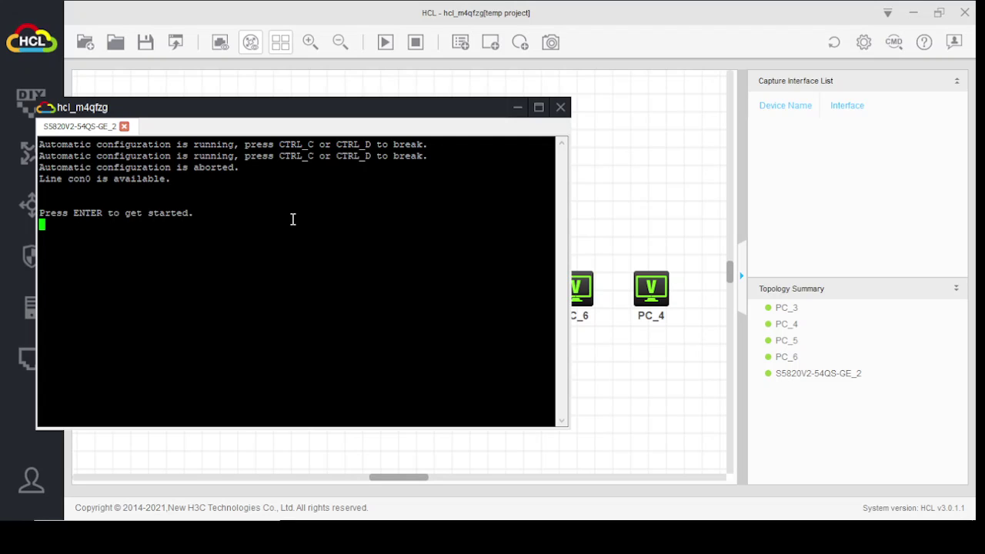
{"action": "key", "text": "Return"}
Enter system view on the switch with the system-view command
{"action": "type", "text": "sy"}
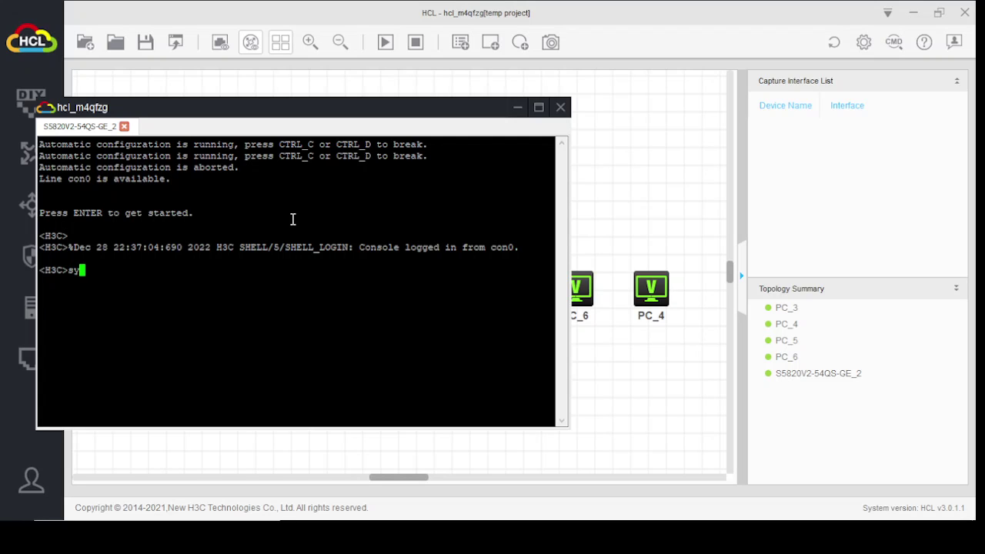
{"action": "key", "text": "Tab"}
{"action": "key", "text": "Return"}
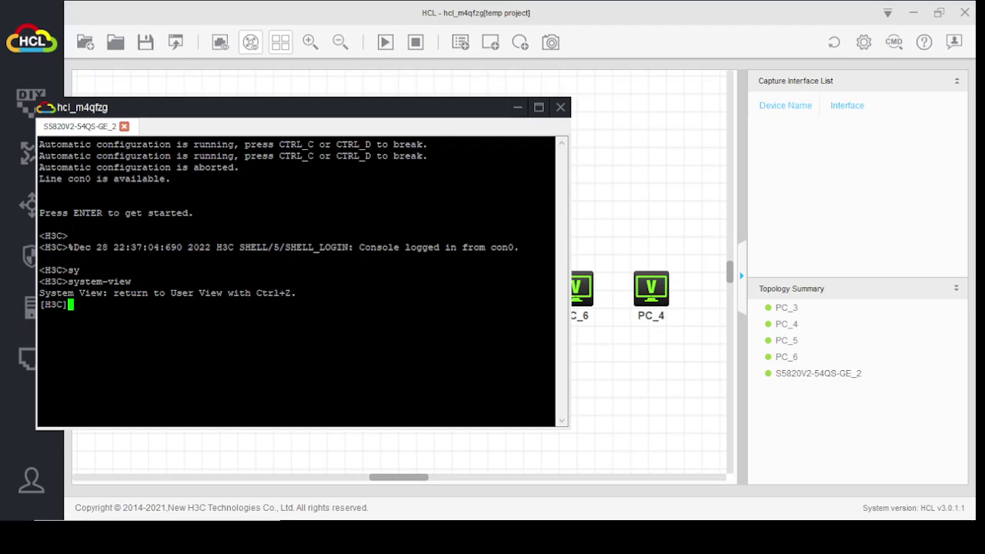
Launch the Windows Magnifier
{"action": "key", "text": "super"}
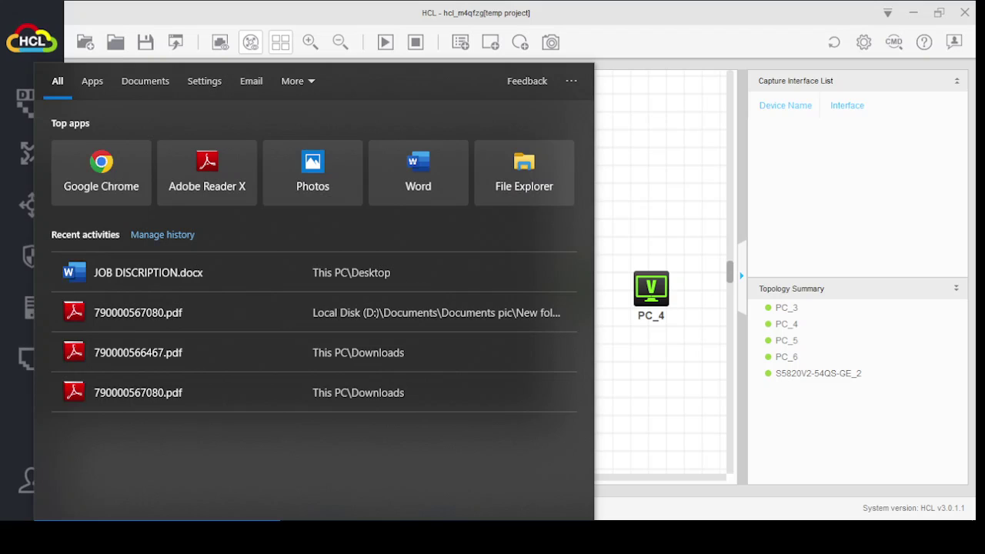
{"action": "type", "text": "magnifier"}
{"action": "key", "text": "Return"}
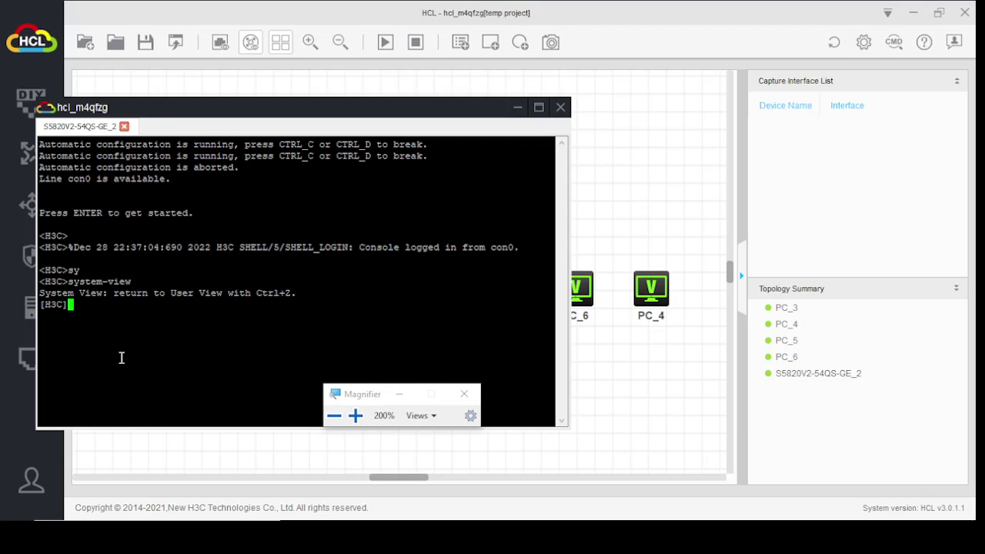
Set the switch's hostname to Switch1
{"action": "type", "text": "ho"}
{"action": "key", "text": "Tab"}
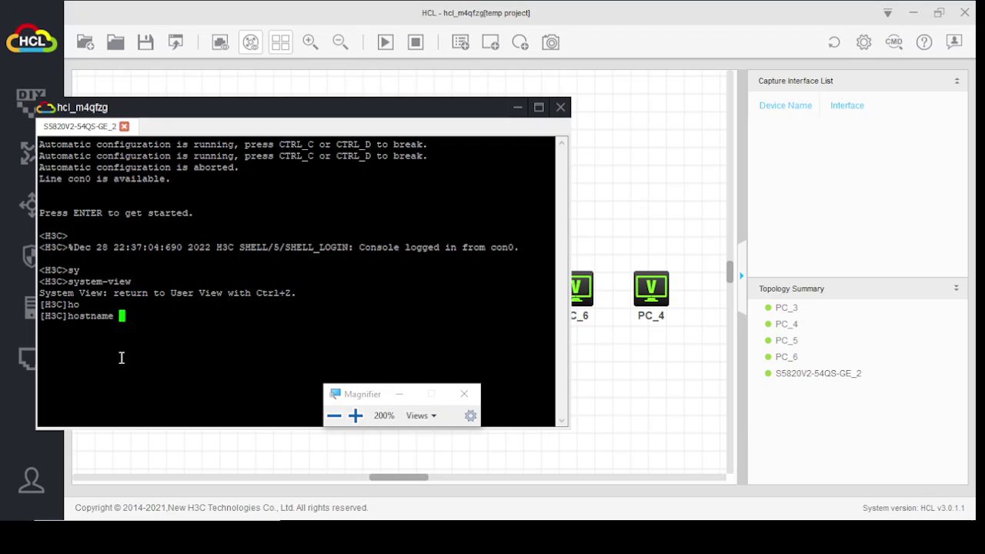
{"action": "type", "text": "Switch1"}
{"action": "key", "text": "Return"}
{"action": "key", "text": "Return"}
{"action": "key", "text": "Return"}
{"action": "key", "text": "Return"}
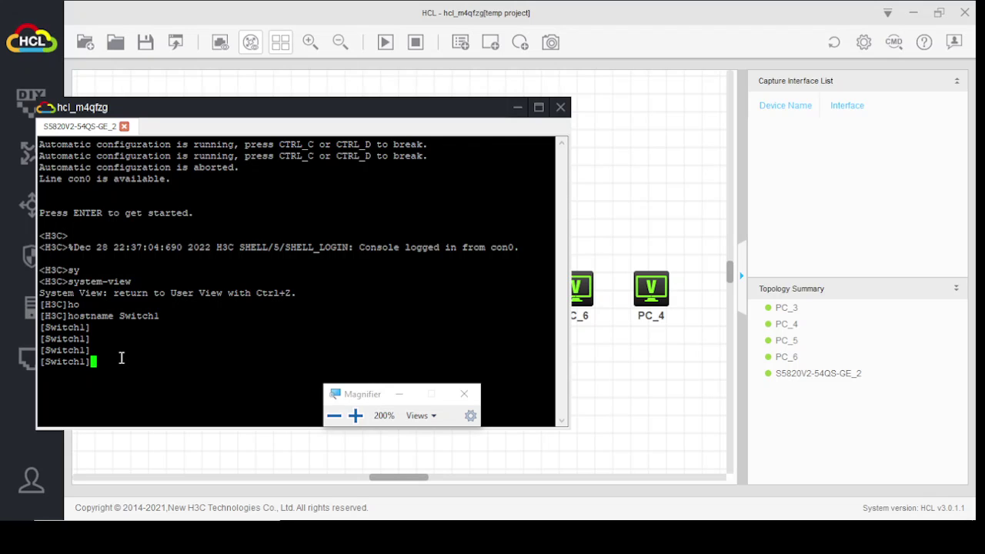
Create VLAN 10, name it HR-department, and return to system view
{"action": "type", "text": "vlan 10"}
{"action": "key", "text": "Return"}
{"action": "type", "text": "nam"}
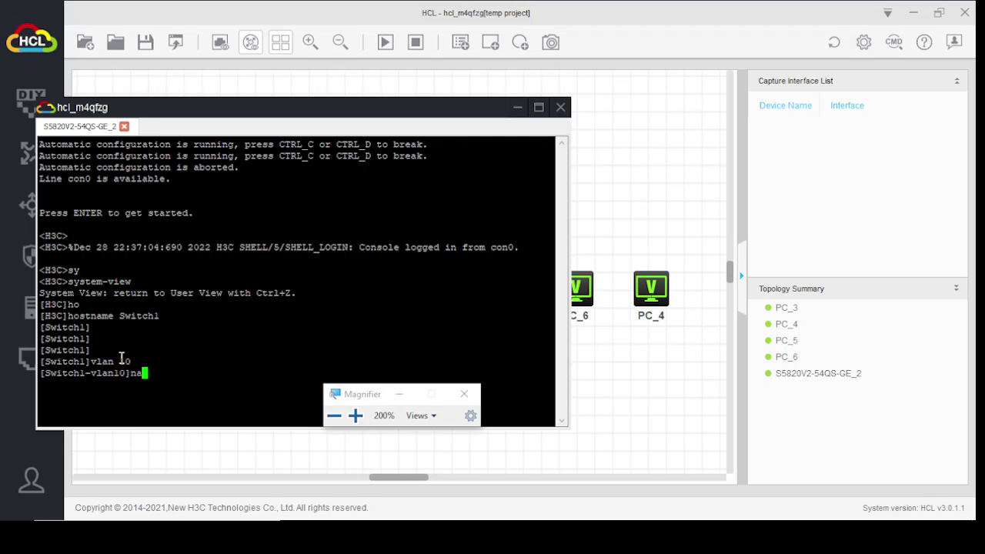
{"action": "key", "text": "Tab"}
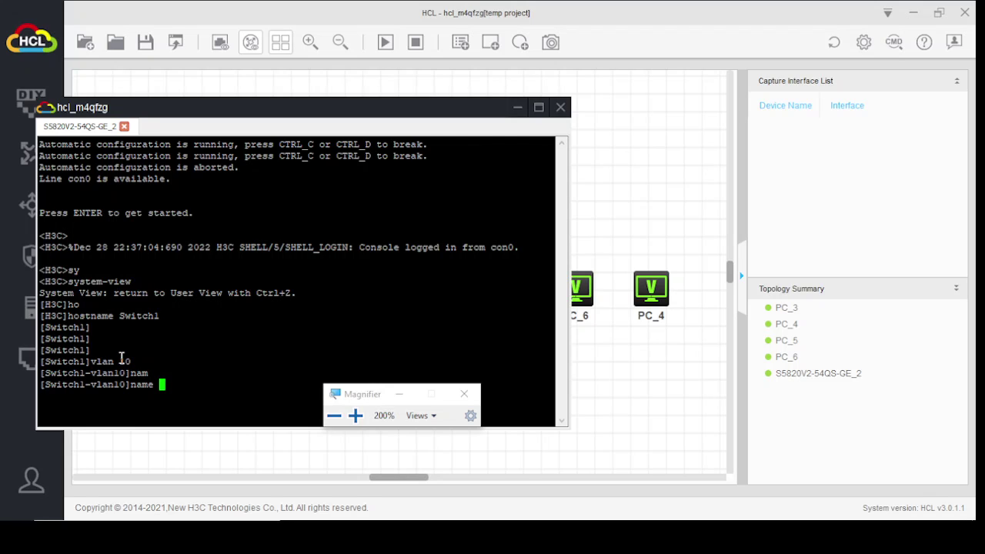
{"action": "type", "text": "HR-department"}
{"action": "key", "text": "Return"}
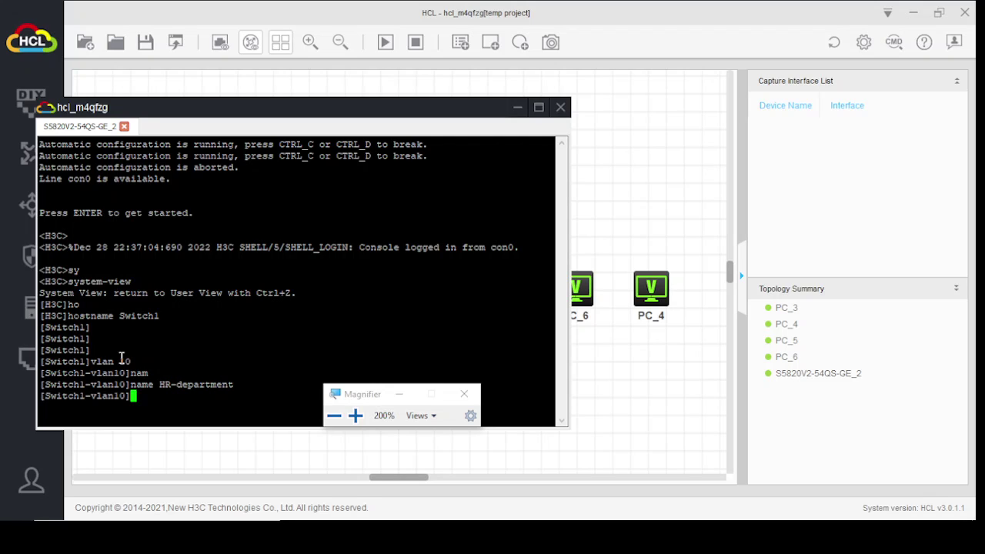
{"action": "type", "text": "quit"}
{"action": "key", "text": "Return"}
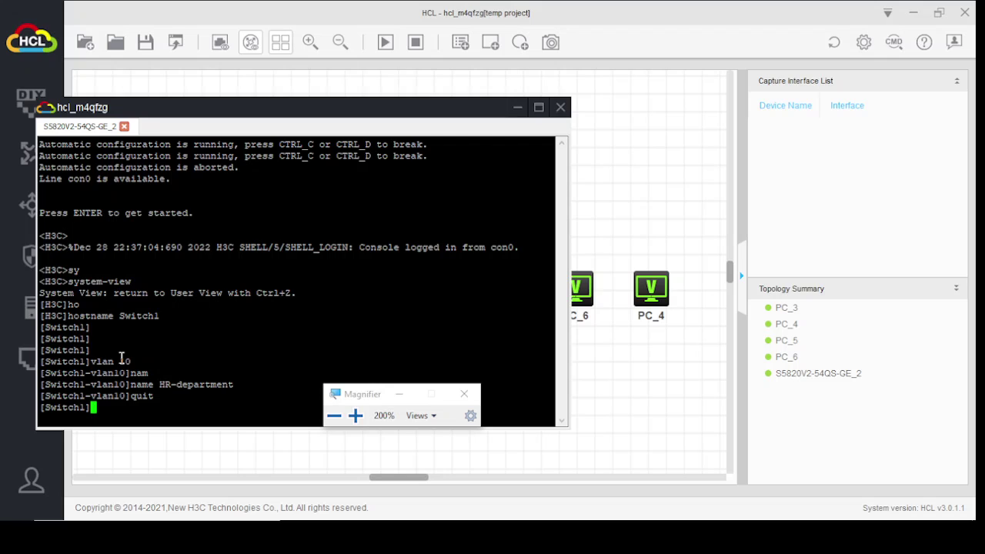
Create VLAN 20, name it It-Department, and return to system view
{"action": "type", "text": "Vlan 20"}
{"action": "key", "text": "Return"}
{"action": "type", "text": "nam"}
{"action": "key", "text": "Tab"}
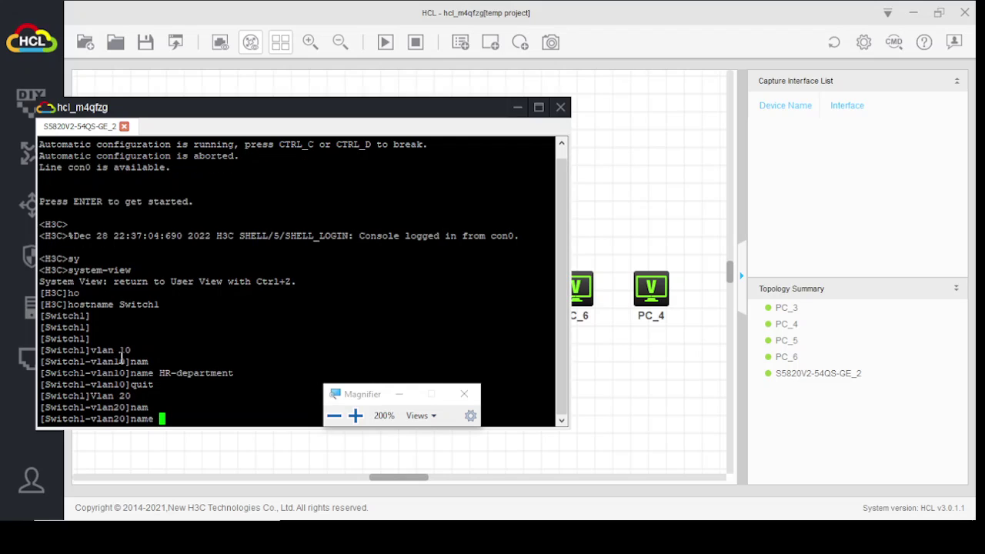
{"action": "type", "text": "It"}
{"action": "key", "text": "BackSpace"}
{"action": "type", "text": "-Department"}
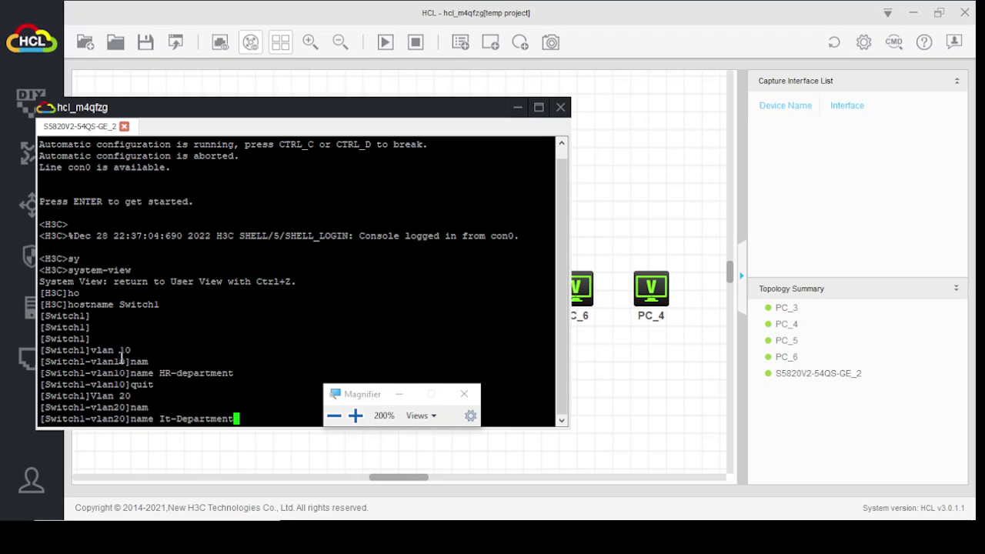
{"action": "key", "text": "Return"}
{"action": "key", "text": "Return"}
{"action": "key", "text": "Return"}
{"action": "key", "text": "Return"}
{"action": "type", "text": "quit"}
{"action": "key", "text": "Return"}
{"action": "key", "text": "Return"}
{"action": "key", "text": "Return"}
{"action": "key", "text": "Return"}
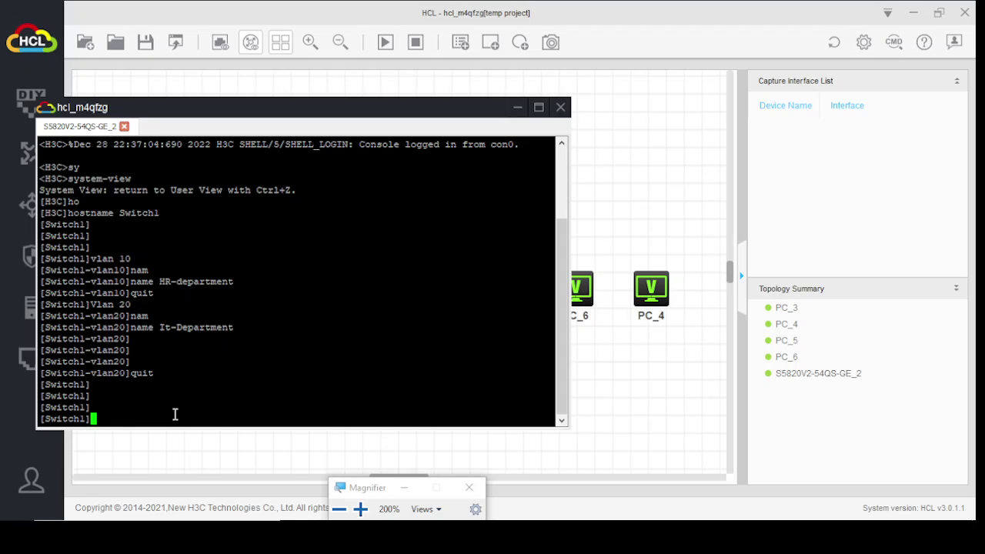
Enter interface range configuration for GigabitEthernet 1/0/1 to GigabitEthernet 1/0/5
{"action": "type", "text": "inter"}
{"action": "key", "text": "Tab"}
{"action": "type", "text": "r"}
{"action": "key", "text": "Tab"}
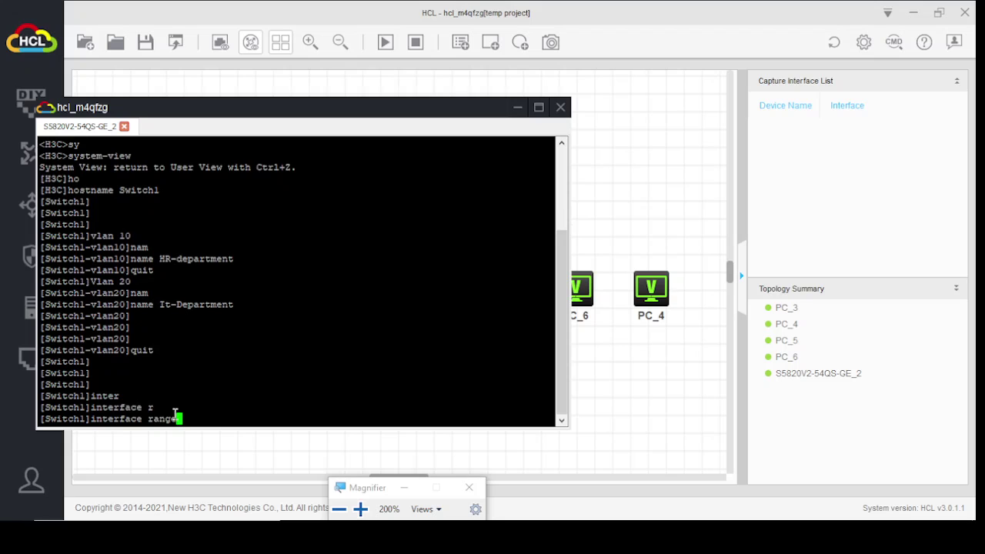
{"action": "type", "text": "gi"}
{"action": "key", "text": "Tab"}
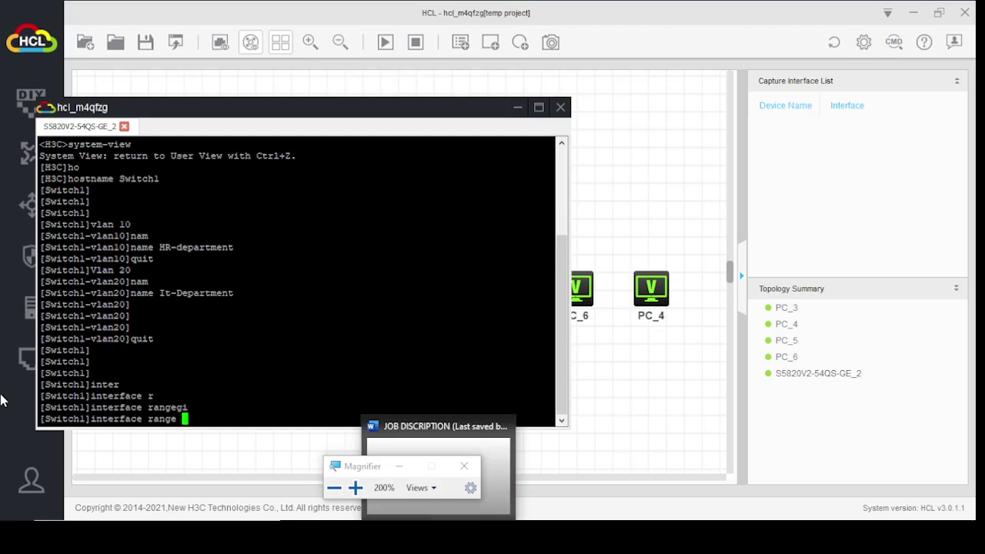
{"action": "left_click", "coordinate": [3, 399]}
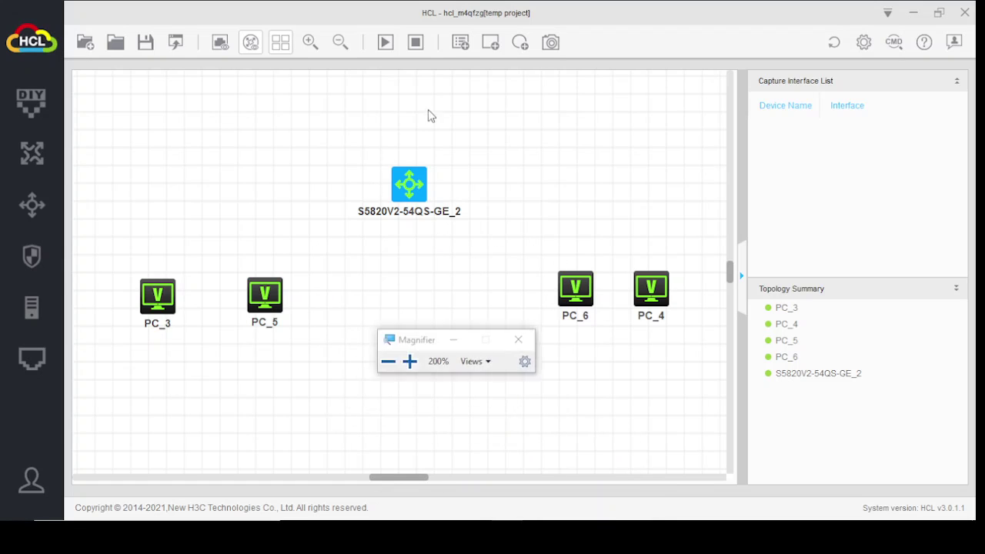
{"action": "double_click", "coordinate": [408, 193]}
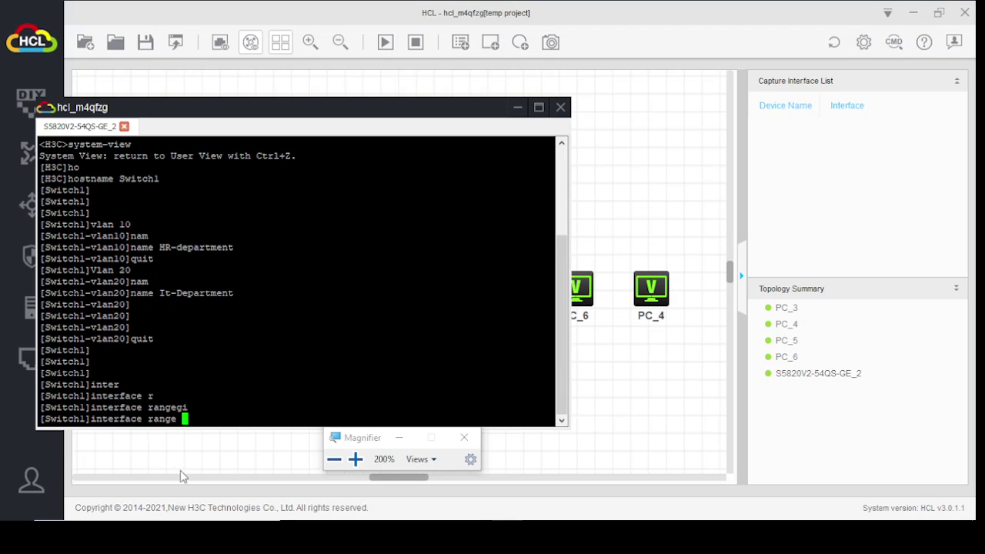
{"action": "type", "text": "gi"}
{"action": "key", "text": "Tab"}
{"action": "type", "text": "1/0/1 "}
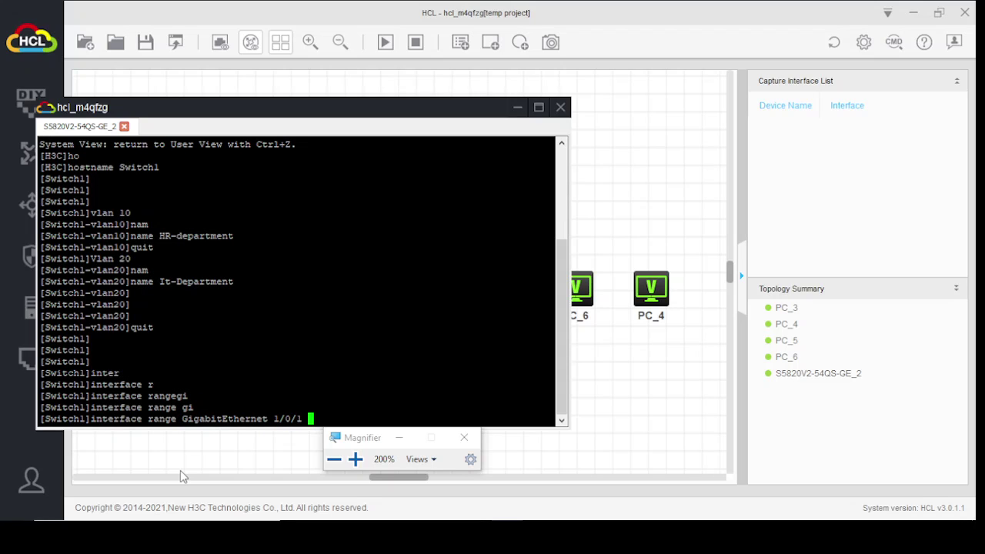
{"action": "type", "text": "to Gigabi"}
{"action": "key", "text": "Tab"}
{"action": "type", "text": "1/0/"}
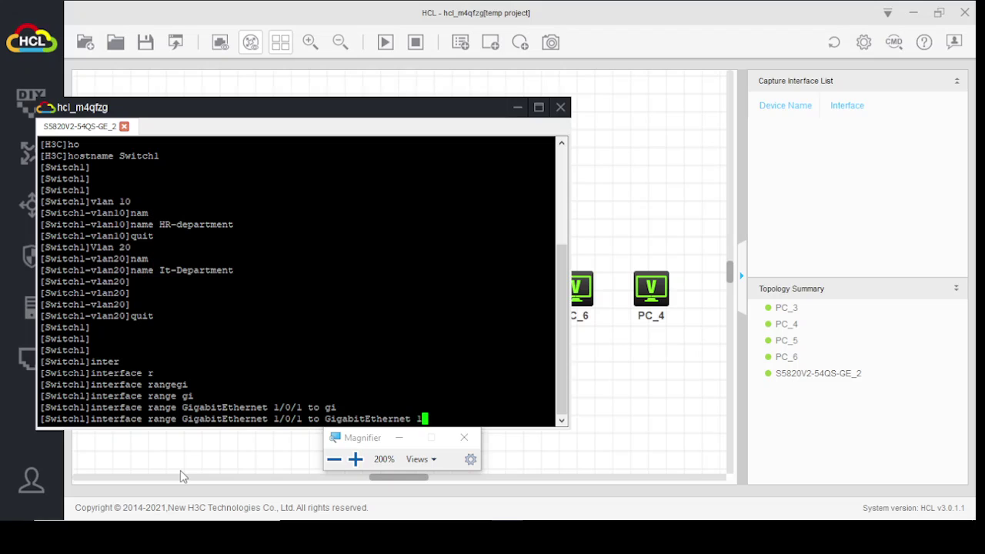
{"action": "type", "text": "5"}
{"action": "key", "text": "Return"}
{"action": "key", "text": "Return"}
{"action": "key", "text": "Return"}
{"action": "key", "text": "Return"}
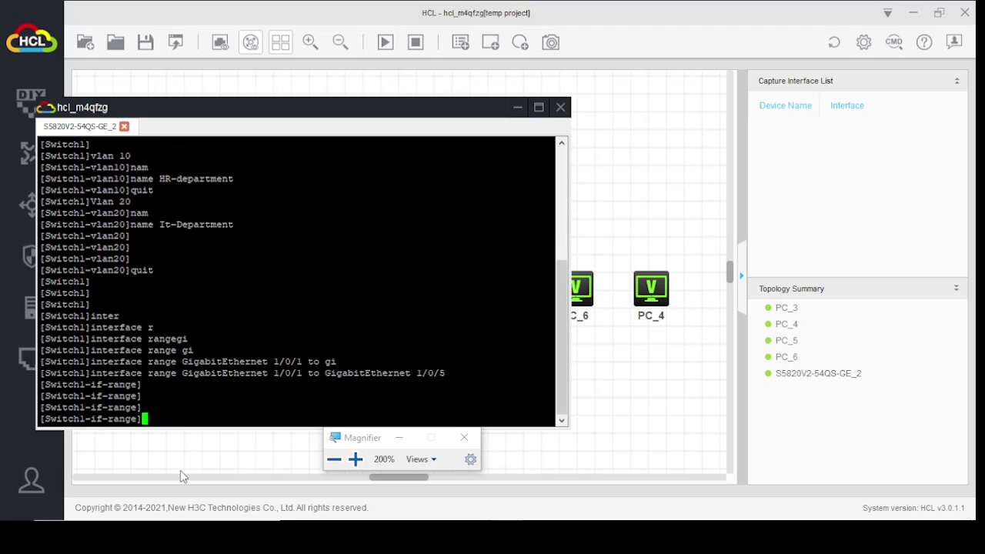
Set the port link-type of the selected interface range to access
{"action": "type", "text": "sw"}
{"action": "key", "text": "Return"}
{"action": "type", "text": "s"}
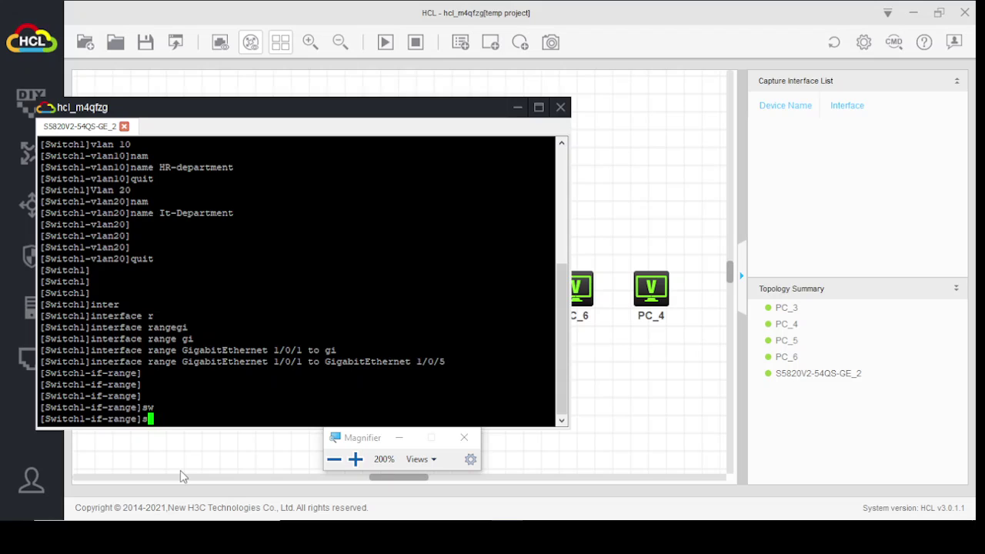
{"action": "key", "text": "BackSpace"}
{"action": "type", "text": "por"}
{"action": "key", "text": "Return"}
{"action": "type", "text": "port "}
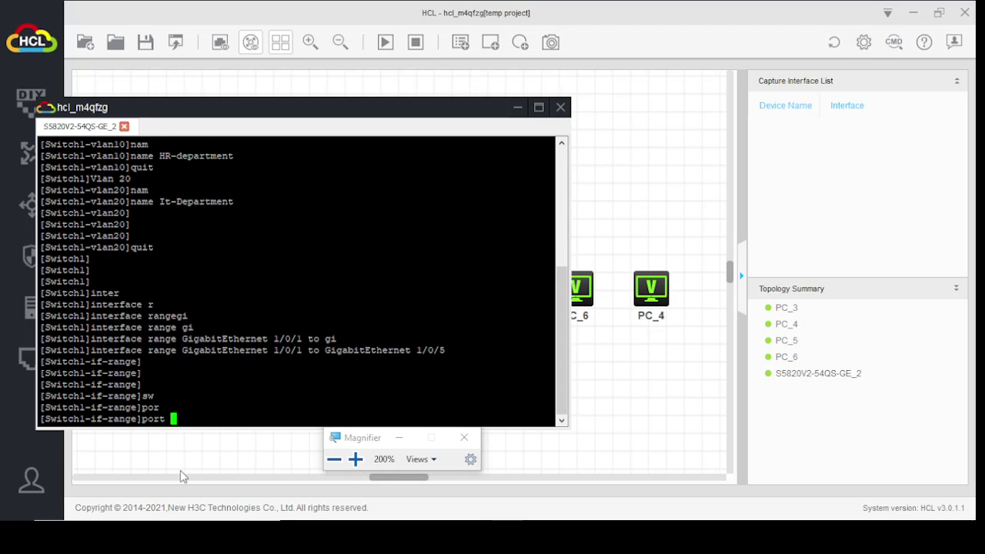
{"action": "type", "text": "li"}
{"action": "key", "text": "Tab"}
{"action": "type", "text": "nk-t"}
{"action": "key", "text": "Tab"}
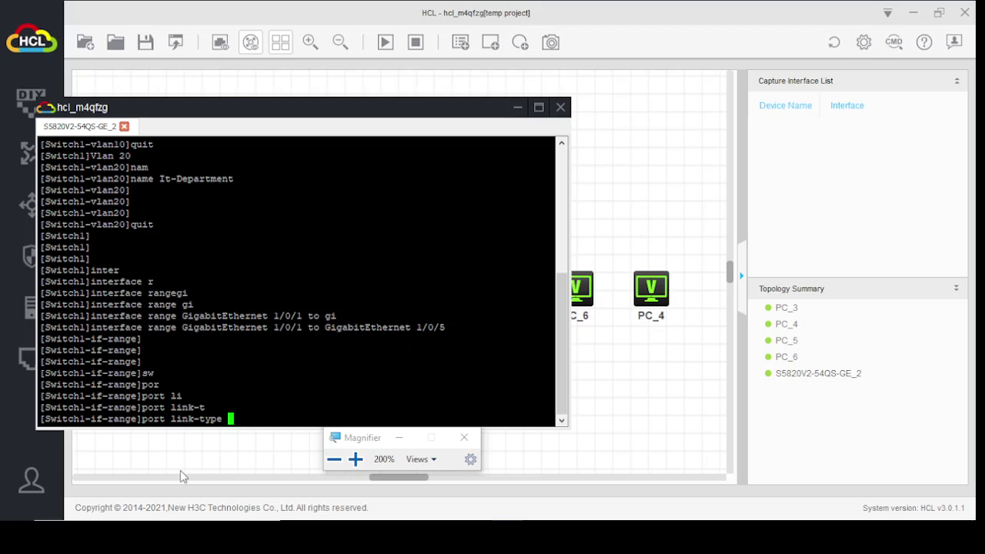
{"action": "type", "text": "ac"}
{"action": "key", "text": "Tab"}
{"action": "key", "text": "Return"}
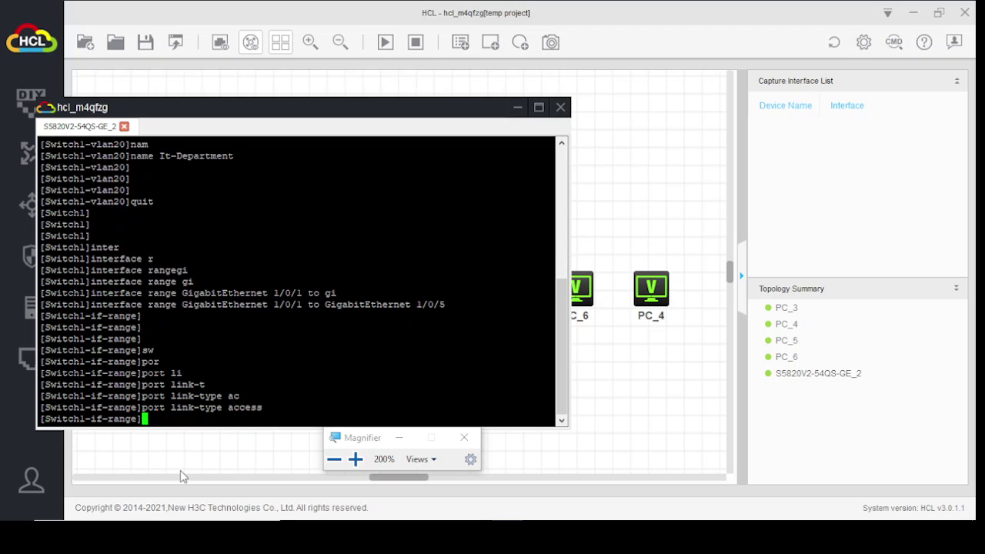
Assign the selected access ports to VLAN 10 and return to system view
{"action": "type", "text": "por"}
{"action": "key", "text": "Tab"}
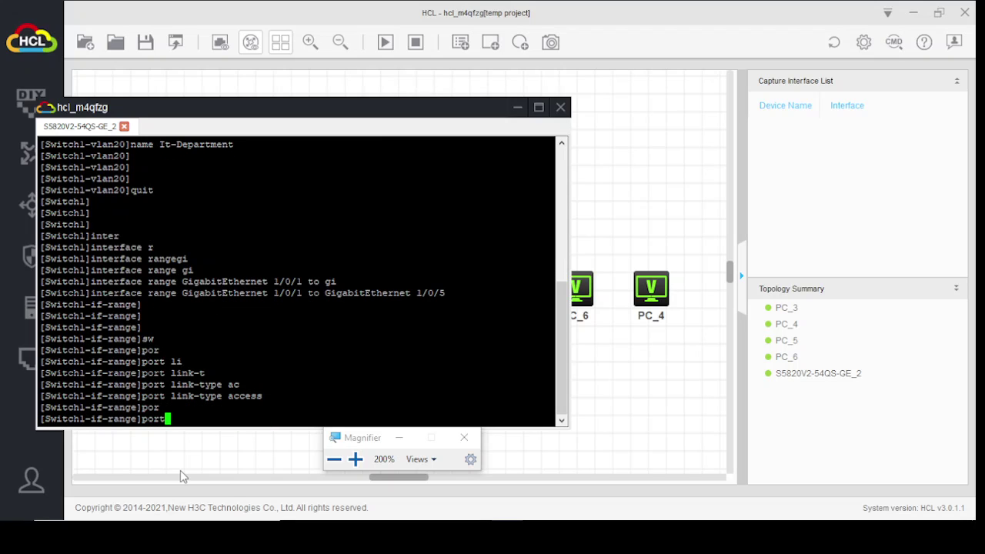
{"action": "type", "text": "ac"}
{"action": "key", "text": "Tab"}
{"action": "type", "text": "vl"}
{"action": "key", "text": "Tab"}
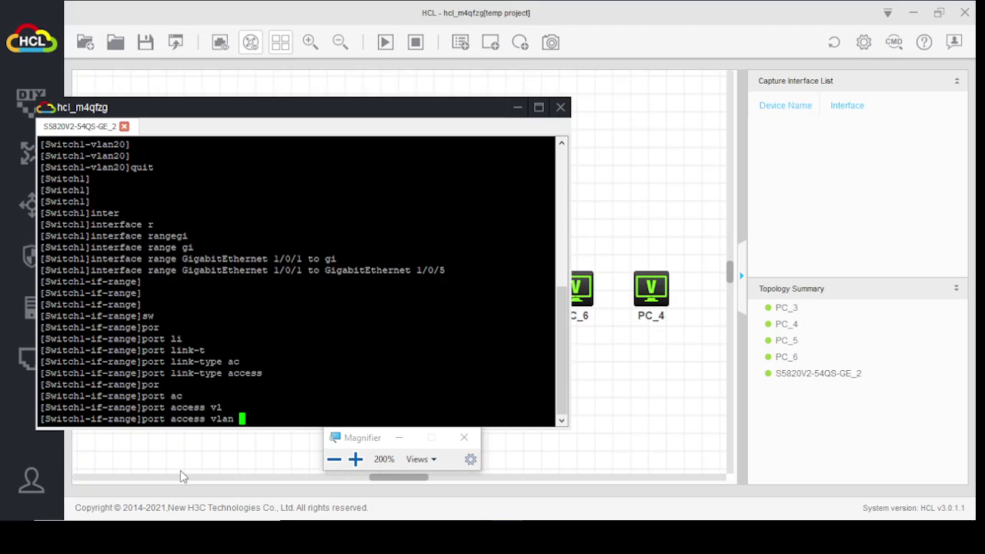
{"action": "type", "text": "10"}
{"action": "key", "text": "Return"}
{"action": "key", "text": "Return"}
{"action": "key", "text": "Return"}
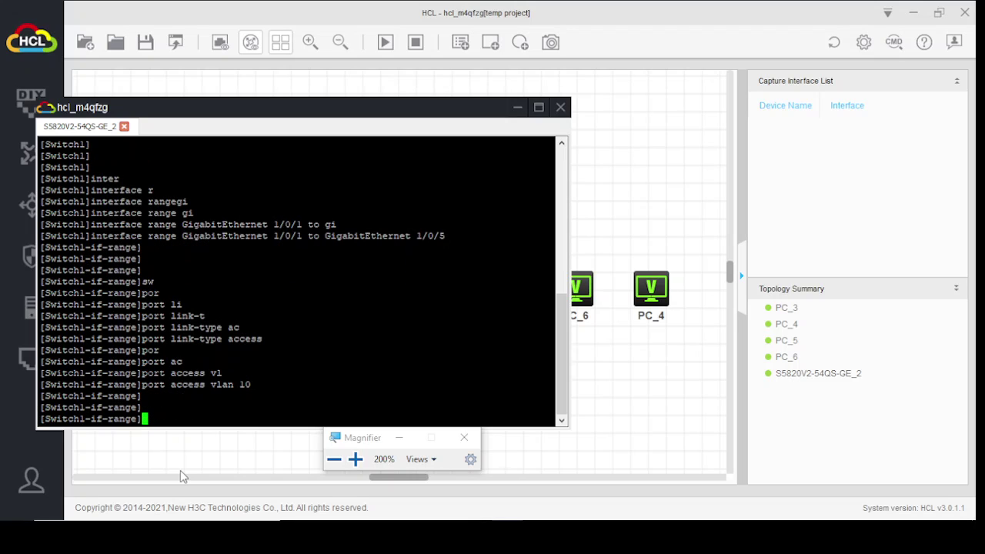
{"action": "type", "text": "quit"}
{"action": "key", "text": "Return"}
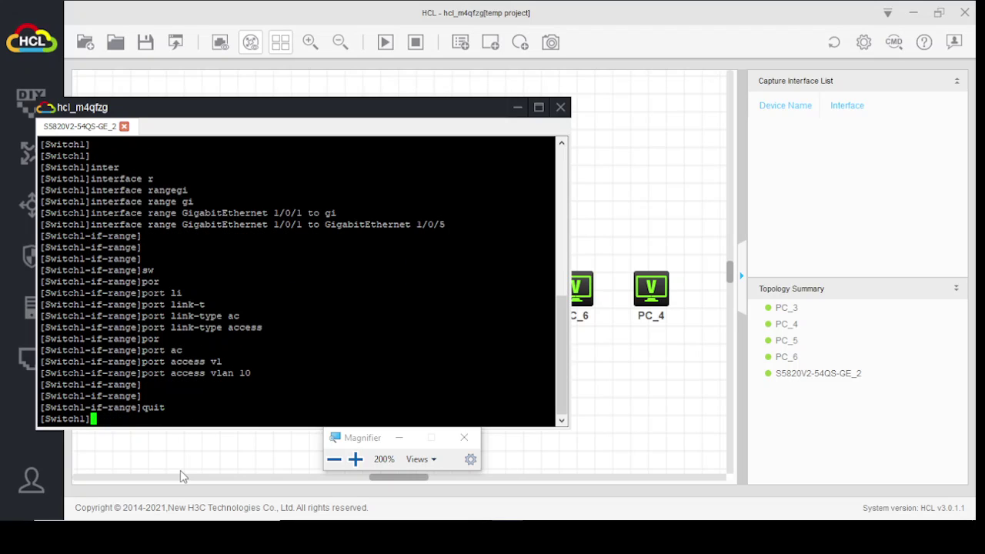
Enter interface range configuration for GigabitEthernet 1/0/6 to GigabitEthernet 1/0/10
{"action": "type", "text": "inter"}
{"action": "key", "text": "Tab"}
{"action": "type", "text": "gi"}
{"action": "key", "text": "Tab"}
{"action": "key", "text": "BackSpace"}
{"action": "key", "text": "BackSpace"}
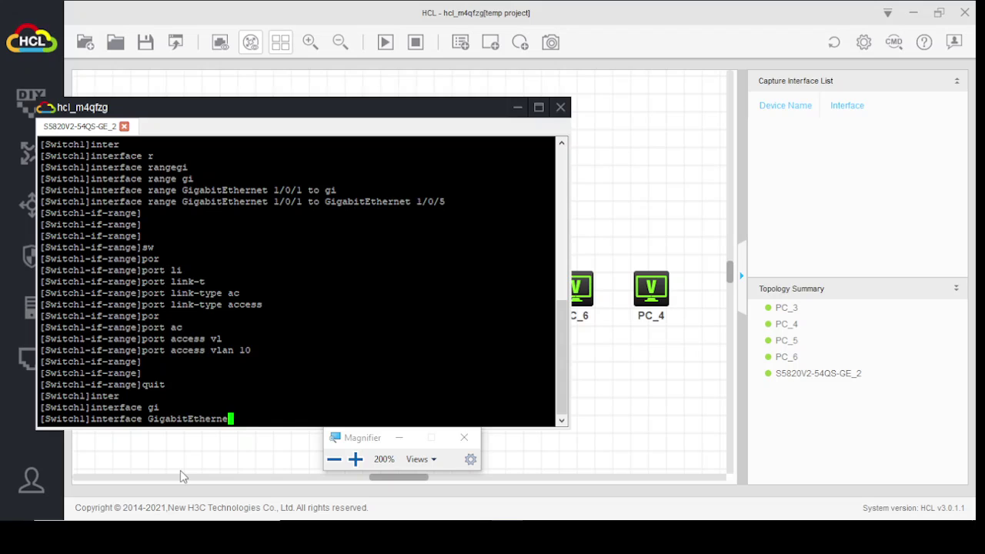
{"action": "key", "text": "BackSpace"}
{"action": "key", "text": "BackSpace"}
{"action": "key", "text": "BackSpace"}
{"action": "key", "text": "BackSpace"}
{"action": "key", "text": "BackSpace"}
{"action": "key", "text": "BackSpace"}
{"action": "key", "text": "BackSpace"}
{"action": "key", "text": "BackSpace"}
{"action": "key", "text": "BackSpace"}
{"action": "key", "text": "BackSpace"}
{"action": "key", "text": "BackSpace"}
{"action": "key", "text": "BackSpace"}
{"action": "key", "text": "BackSpace"}
{"action": "key", "text": "BackSpace"}
{"action": "type", "text": "r"}
{"action": "key", "text": "Tab"}
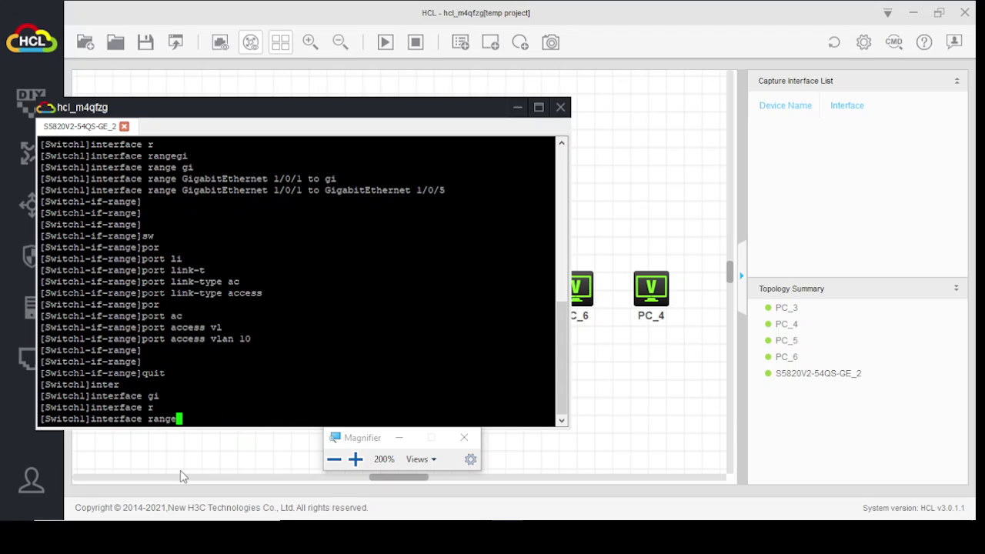
{"action": "type", "text": "gi"}
{"action": "key", "text": "Tab"}
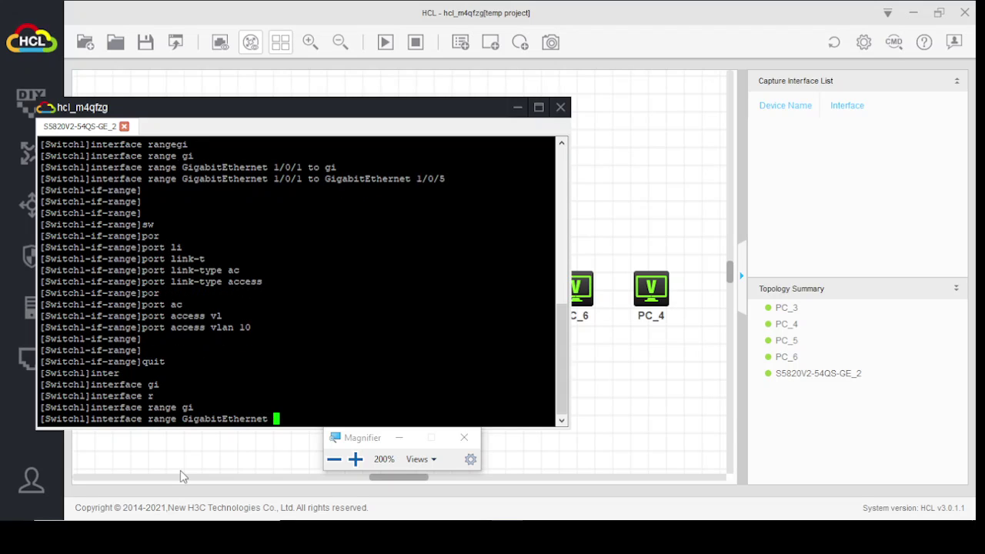
{"action": "type", "text": "1/0/6 to Gigabi"}
{"action": "key", "text": "Tab"}
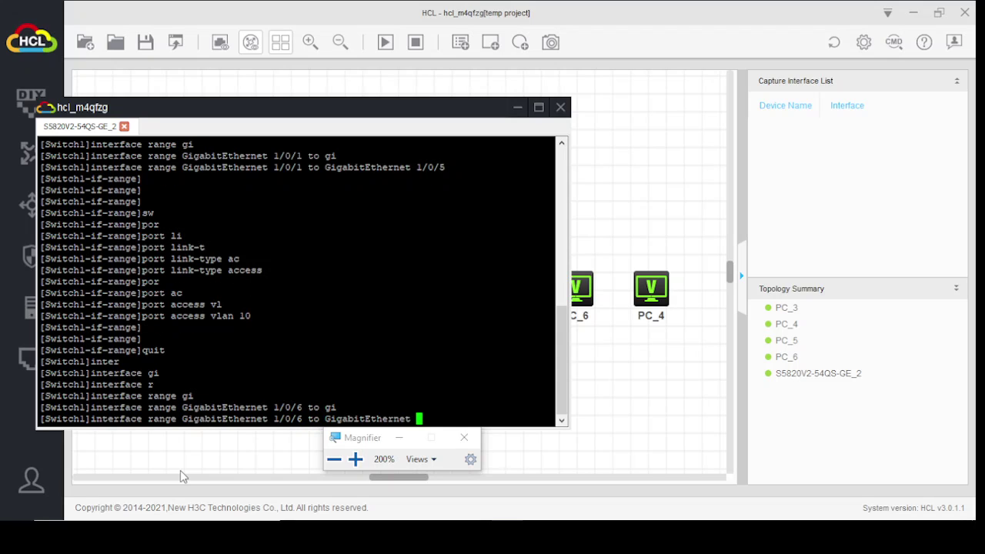
{"action": "type", "text": "1/0/10"}
{"action": "key", "text": "Return"}
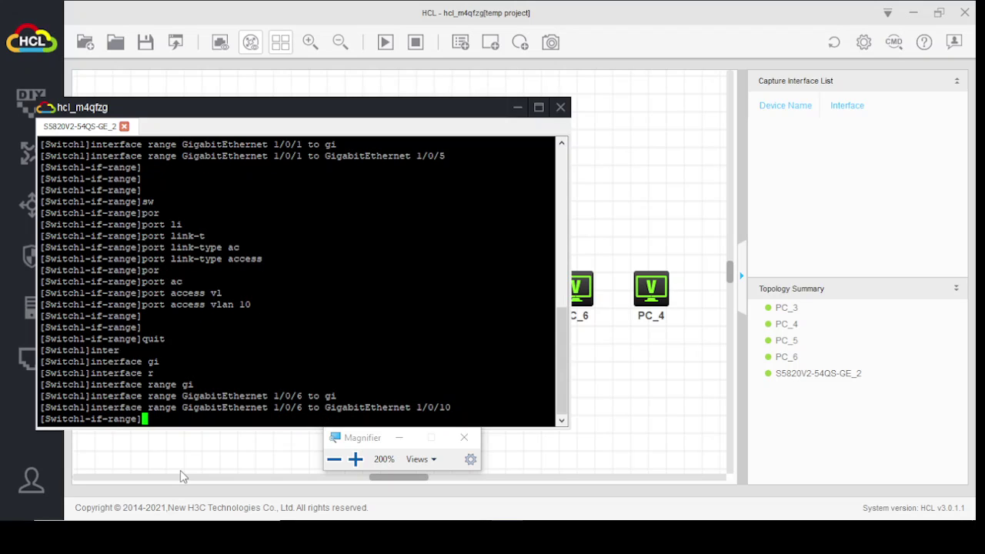
Set the port link-type of the GigabitEthernet 1/0/6 to 1/0/10 range to access
{"action": "type", "text": "por"}
{"action": "key", "text": "Tab"}
{"action": "type", "text": "li"}
{"action": "key", "text": "Tab"}
{"action": "type", "text": "nk-t"}
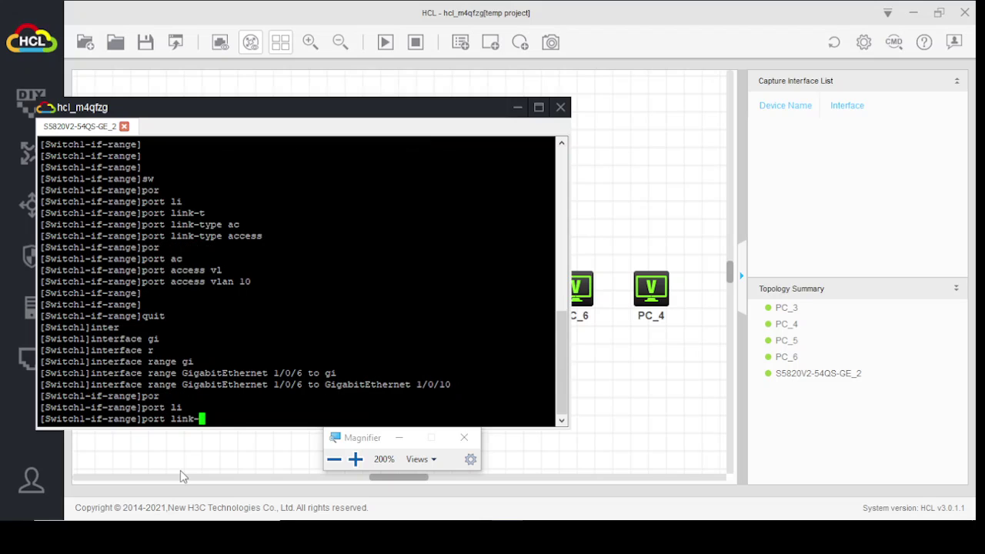
{"action": "key", "text": "Tab"}
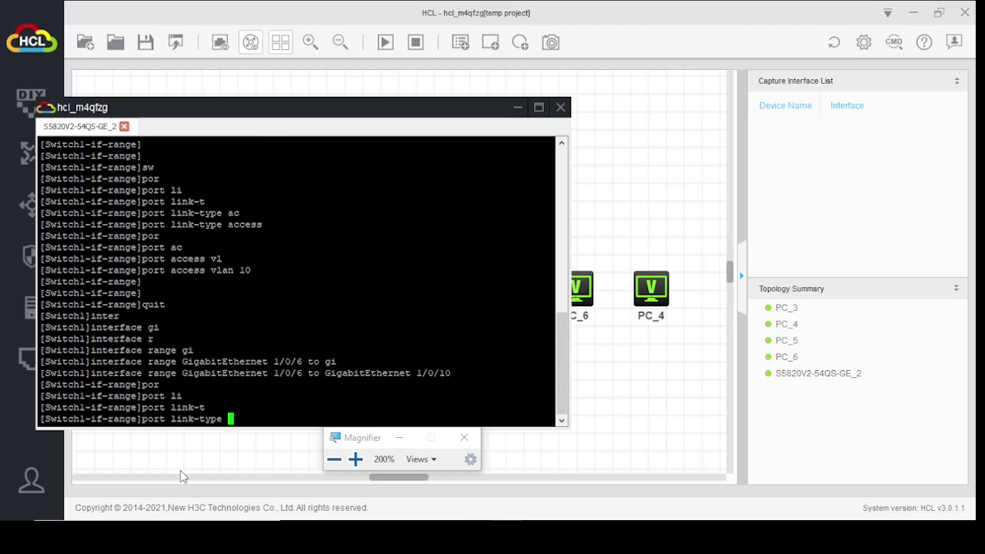
{"action": "type", "text": "ac"}
{"action": "key", "text": "Tab"}
{"action": "key", "text": "Return"}
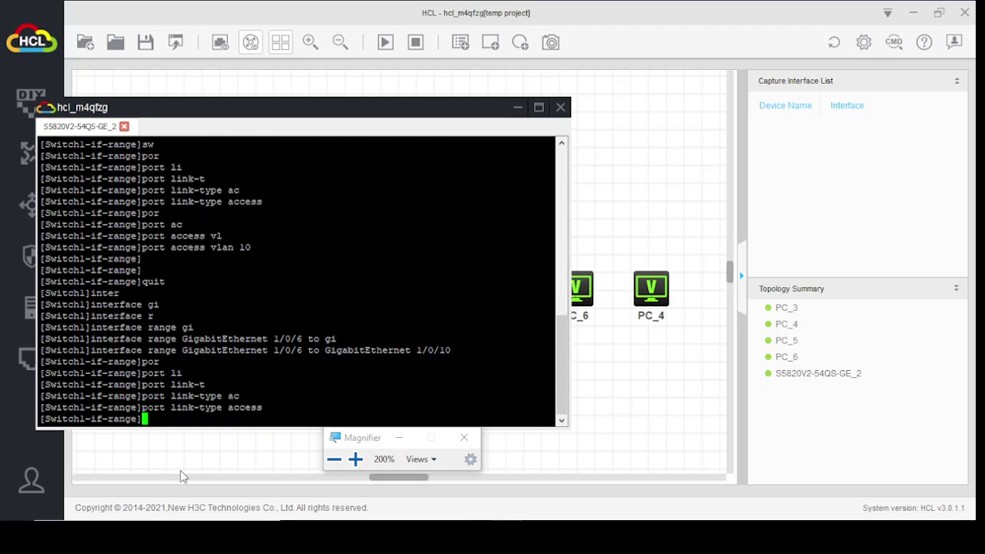
Assign the selected access port range to VLAN 20 and return to system view
{"action": "type", "text": "por"}
{"action": "key", "text": "Tab"}
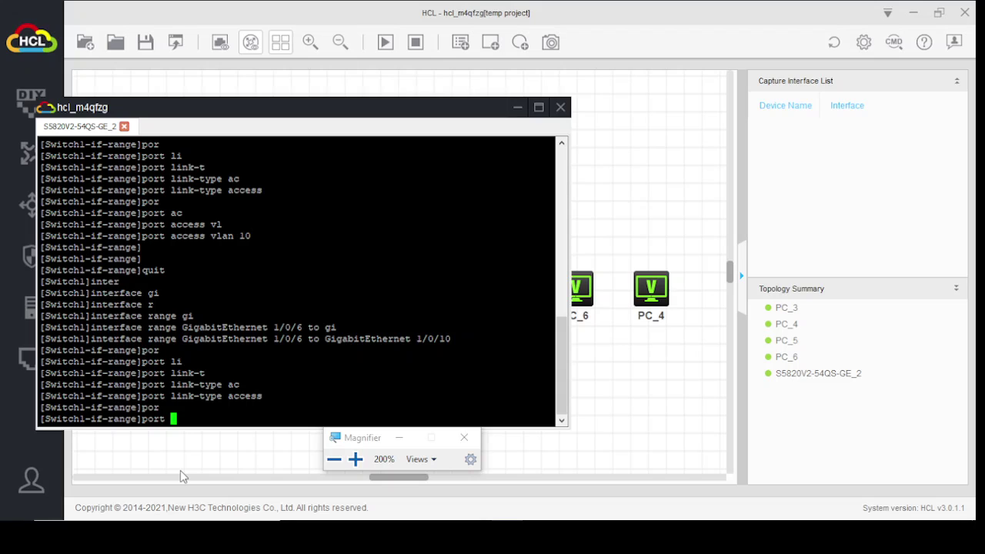
{"action": "type", "text": "ac"}
{"action": "key", "text": "Tab"}
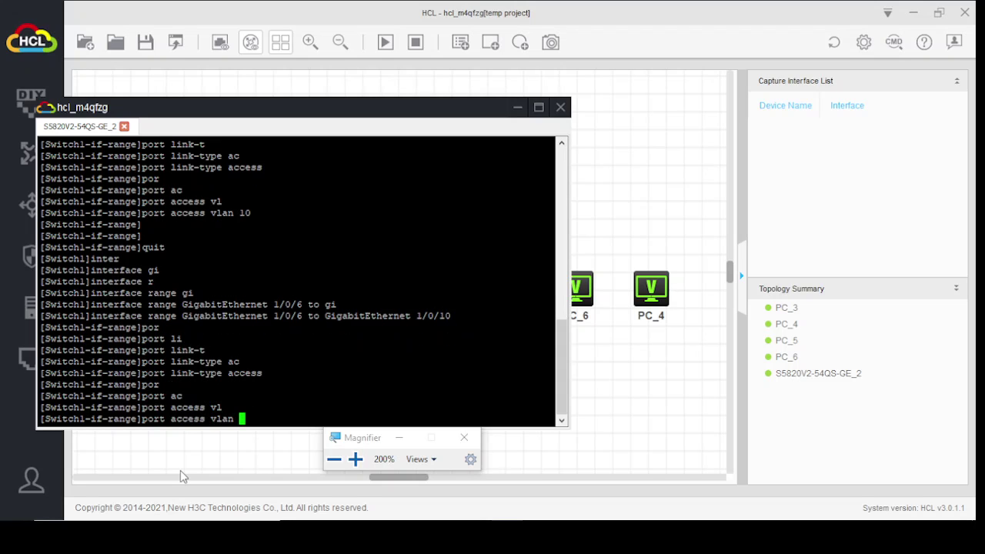
{"action": "type", "text": "20"}
{"action": "key", "text": "Return"}
{"action": "key", "text": "Return"}
{"action": "key", "text": "Return"}
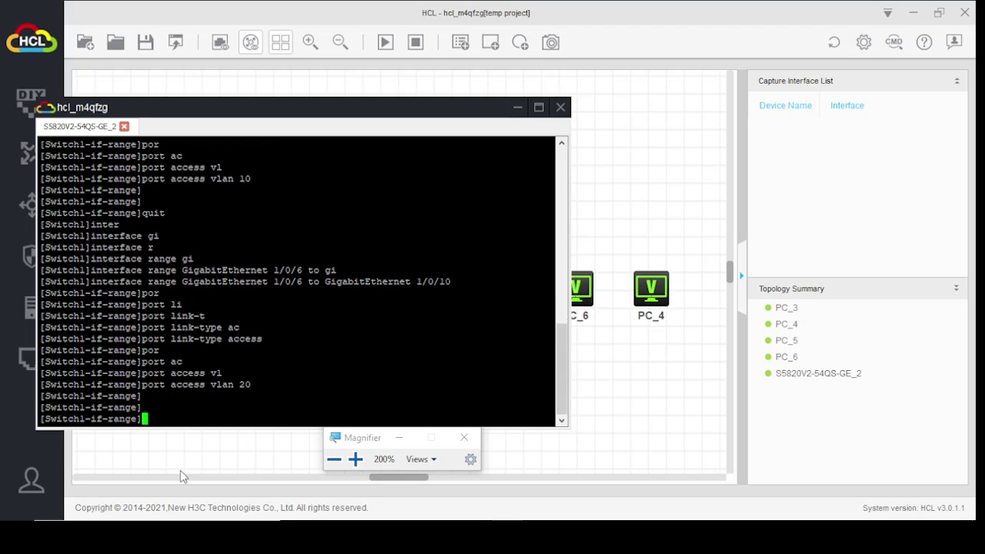
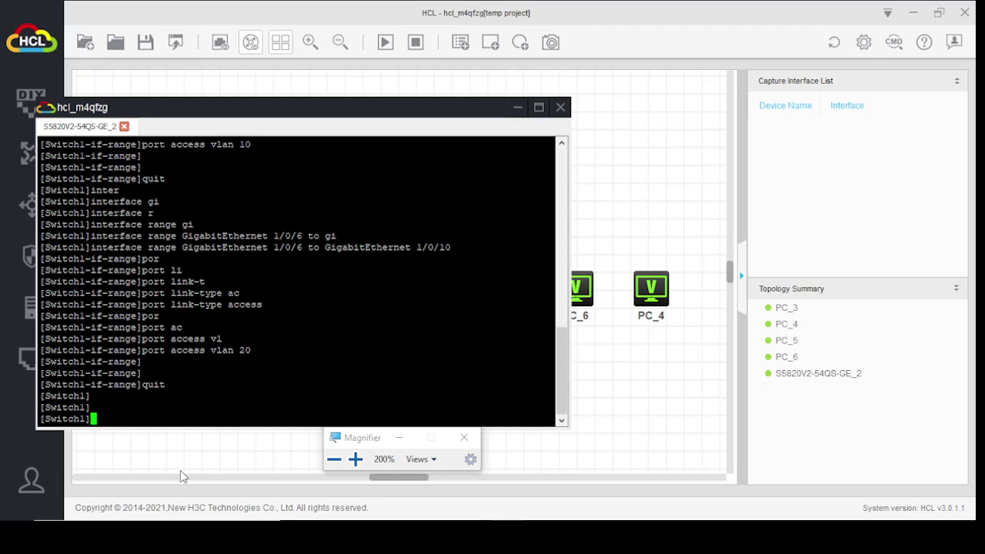
Enable DHCP globally on the switch
{"action": "type", "text": "dh"}
{"action": "key", "text": "Tab"}
{"action": "type", "text": "en"}
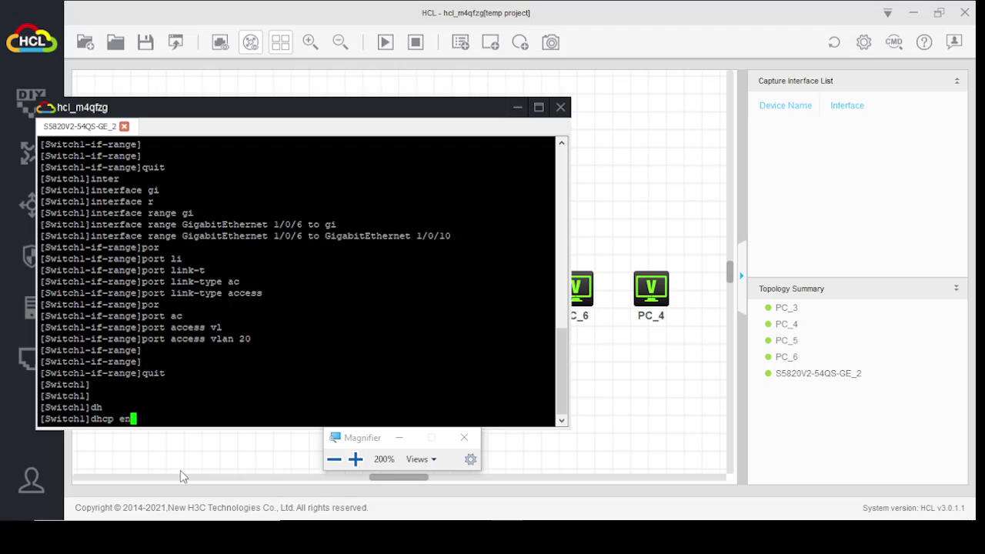
{"action": "key", "text": "Tab"}
{"action": "key", "text": "Return"}
{"action": "key", "text": "Return"}
{"action": "key", "text": "Return"}
{"action": "key", "text": "Return"}
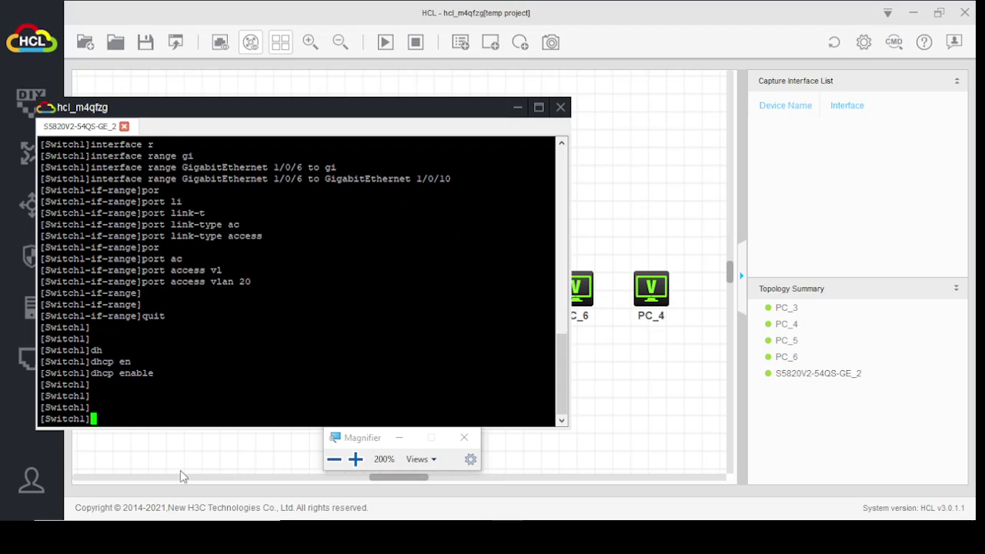
Create a DHCP server IP pool named HR and enter its configuration view
{"action": "type", "text": "dh"}
{"action": "key", "text": "Tab"}
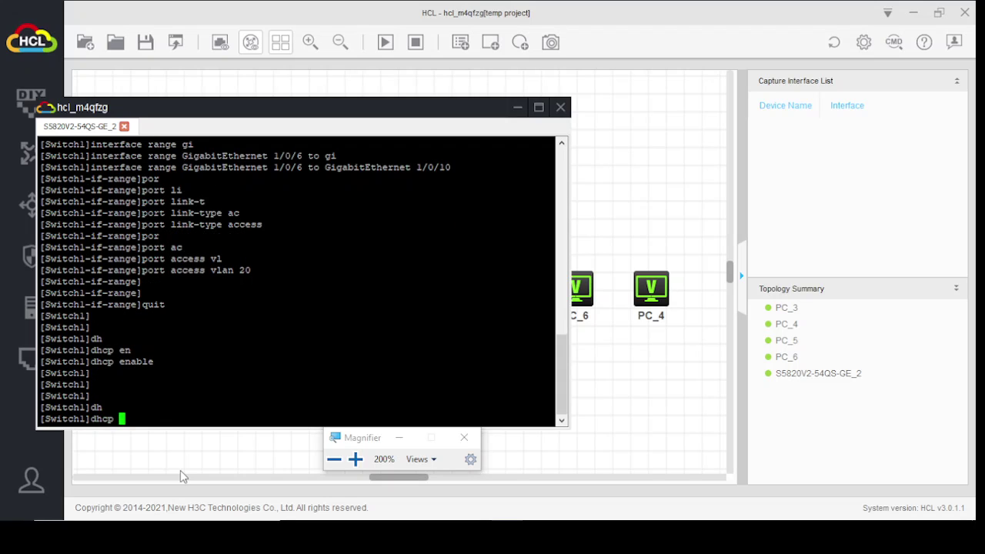
{"action": "type", "text": "ser"}
{"action": "key", "text": "Tab"}
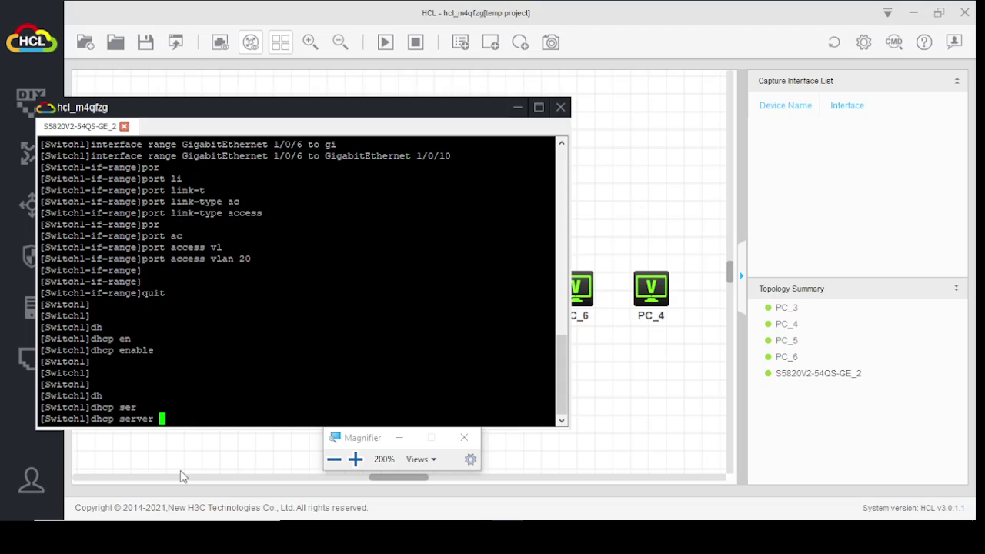
{"action": "type", "text": "ip"}
{"action": "key", "text": "Tab"}
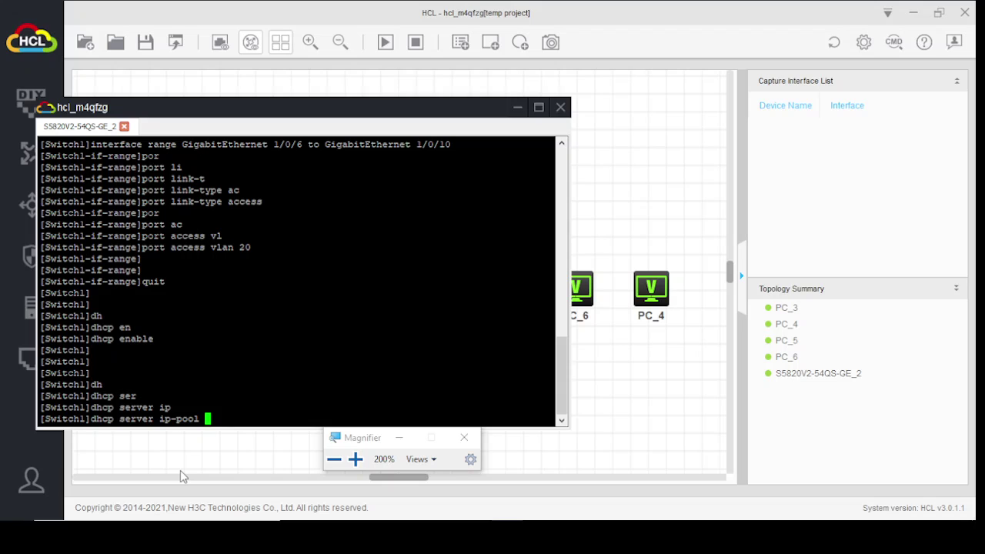
{"action": "type", "text": "HR"}
{"action": "key", "text": "Return"}
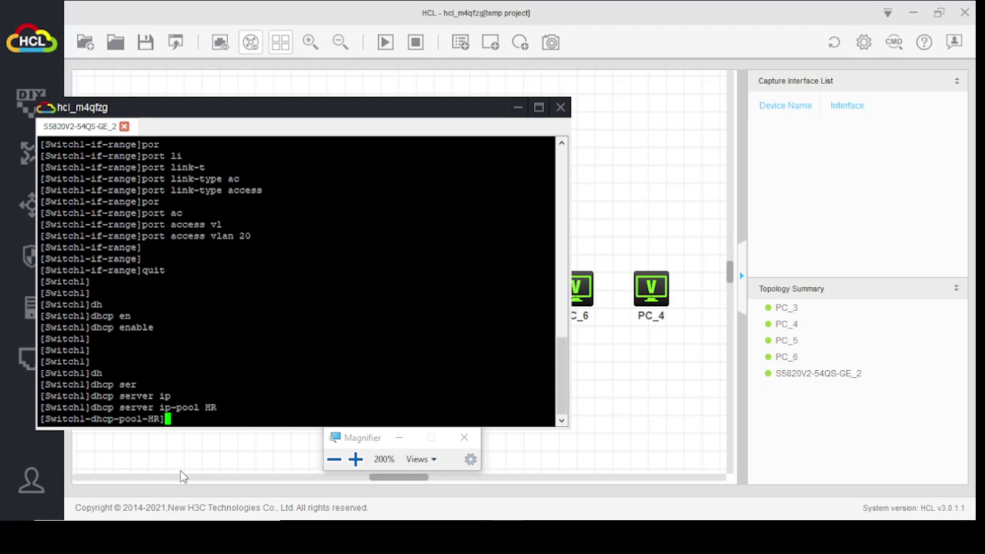
{"action": "type", "text": "net"}
{"action": "key", "text": "Tab"}
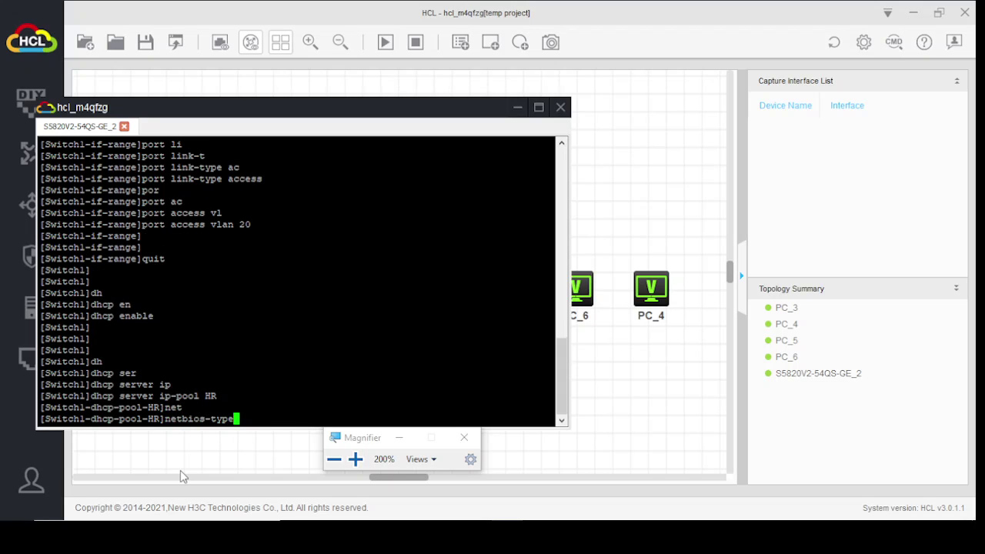
{"action": "key", "text": "BackSpace"}
{"action": "key", "text": "BackSpace"}
{"action": "key", "text": "BackSpace"}
{"action": "key", "text": "BackSpace"}
{"action": "key", "text": "BackSpace"}
{"action": "key", "text": "BackSpace"}
{"action": "key", "text": "BackSpace"}
{"action": "key", "text": "BackSpace"}
{"action": "key", "text": "BackSpace"}
{"action": "key", "text": "BackSpace"}
{"action": "key", "text": "BackSpace"}
{"action": "key", "text": "BackSpace"}
Set the HR pool's network to 192.168.10.0 with mask 255.255.255.0
{"action": "type", "text": "net"}
{"action": "key", "text": "Tab"}
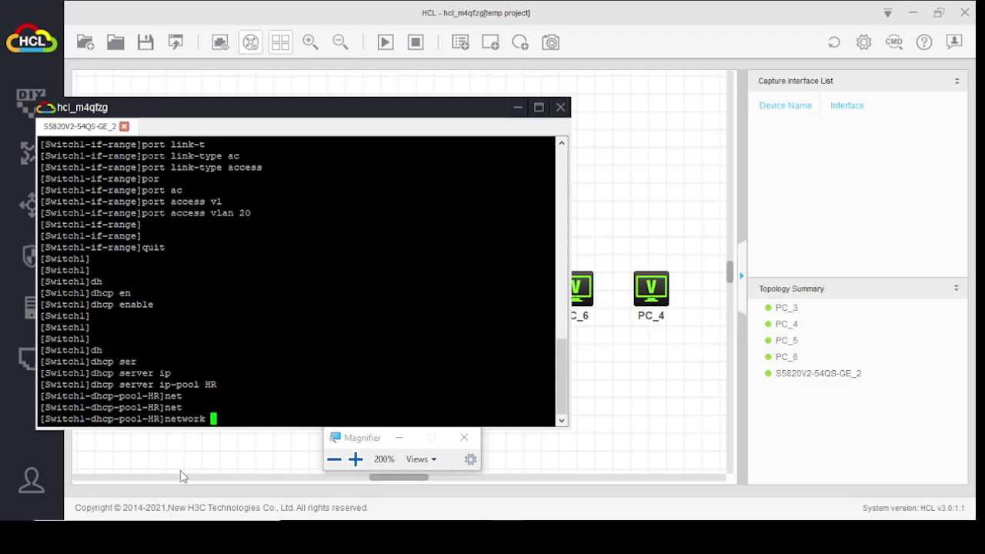
{"action": "type", "text": "192.168.10.0 ma"}
{"action": "key", "text": "Tab"}
{"action": "type", "text": "255.255.2"}
{"action": "type", "text": "55.255.0"}
{"action": "key", "text": "Return"}
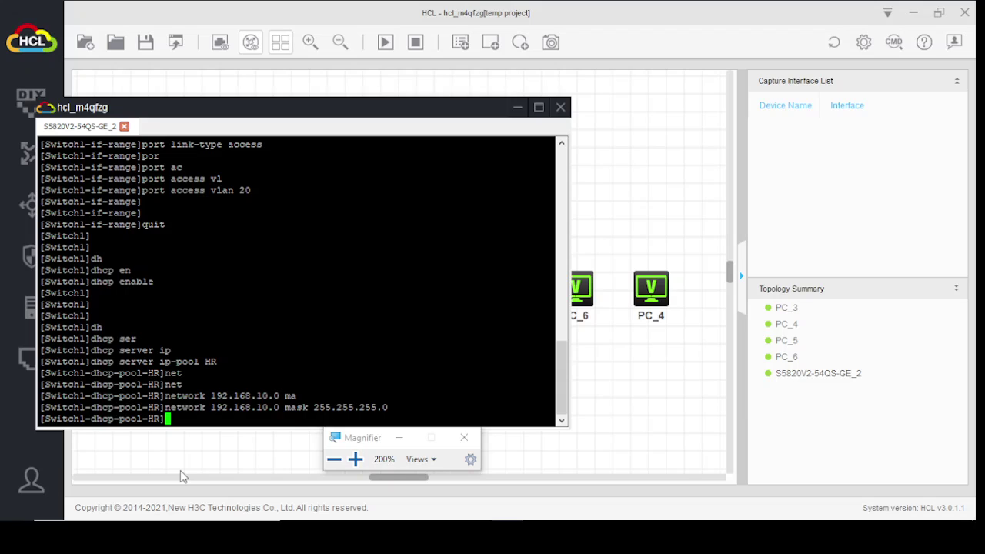
Set the HR pool's gateway list to 192.168.10.1
{"action": "type", "text": "g"}
{"action": "key", "text": "Tab"}
{"action": "type", "text": "192.168.10."}
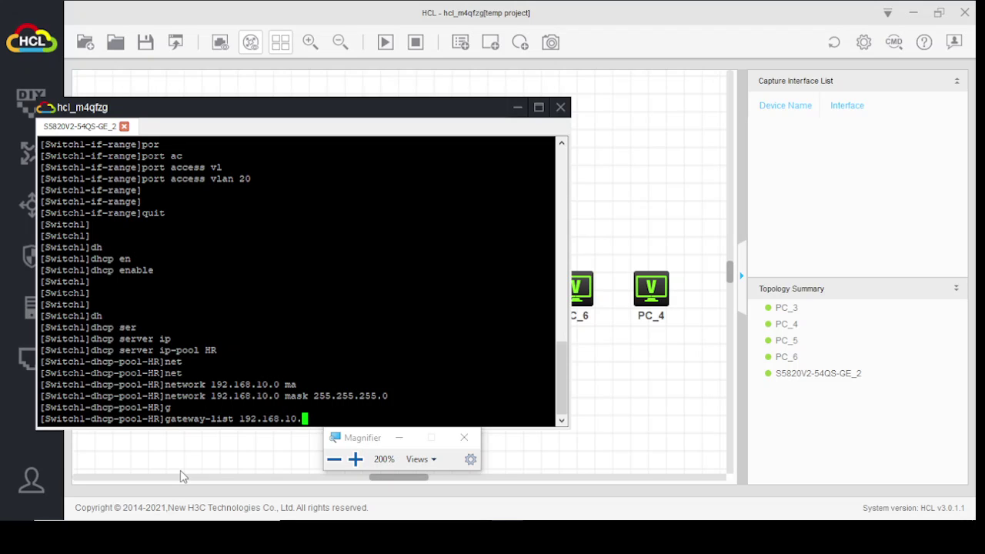
{"action": "type", "text": "1"}
{"action": "key", "text": "Return"}
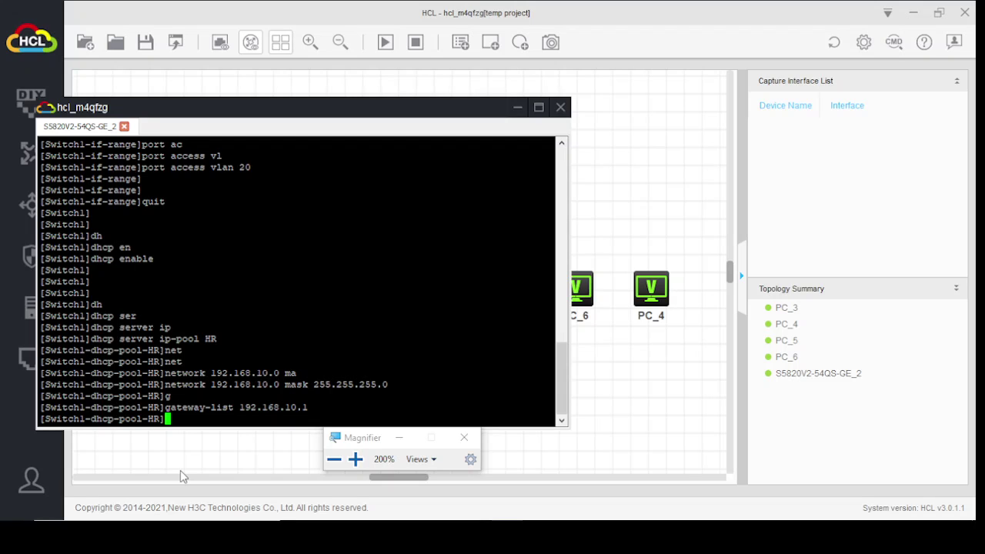
Set the HR pool's address range from 192.168.10.50 to 192.168.10.100 and return to system view
{"action": "type", "text": "add"}
{"action": "key", "text": "Tab"}
{"action": "type", "text": "r"}
{"action": "key", "text": "Tab"}
{"action": "type", "text": "192.168."}
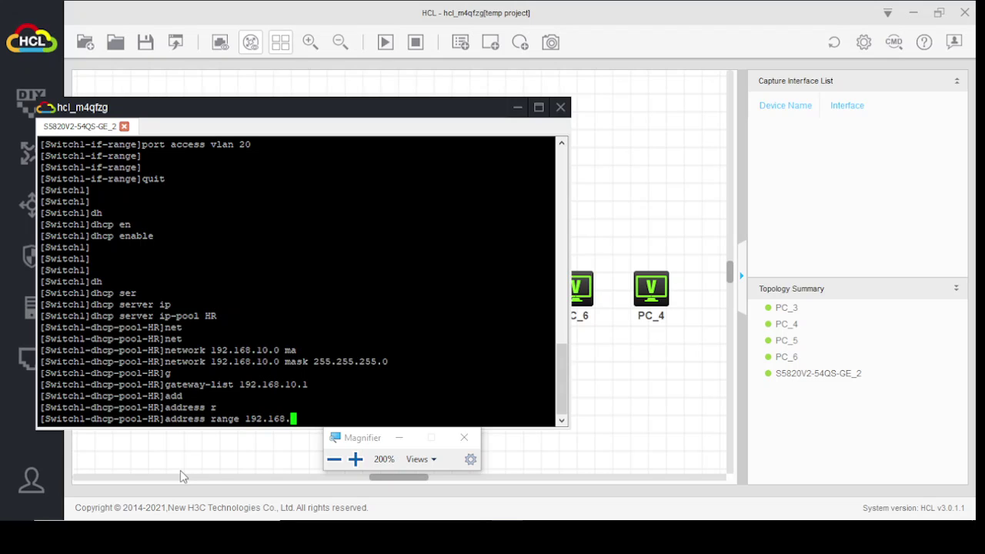
{"action": "type", "text": "10.50 192.168.10.100"}
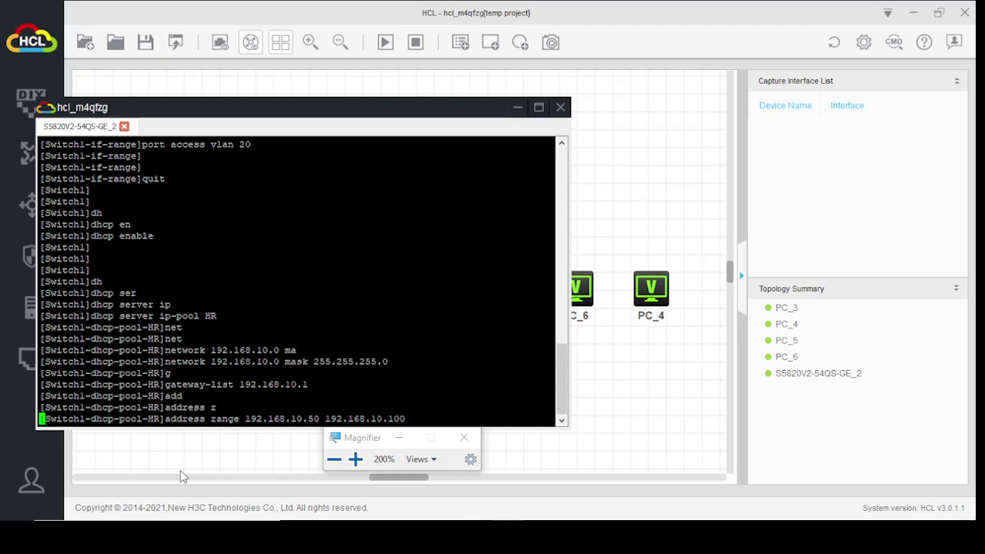
{"action": "key", "text": "Return"}
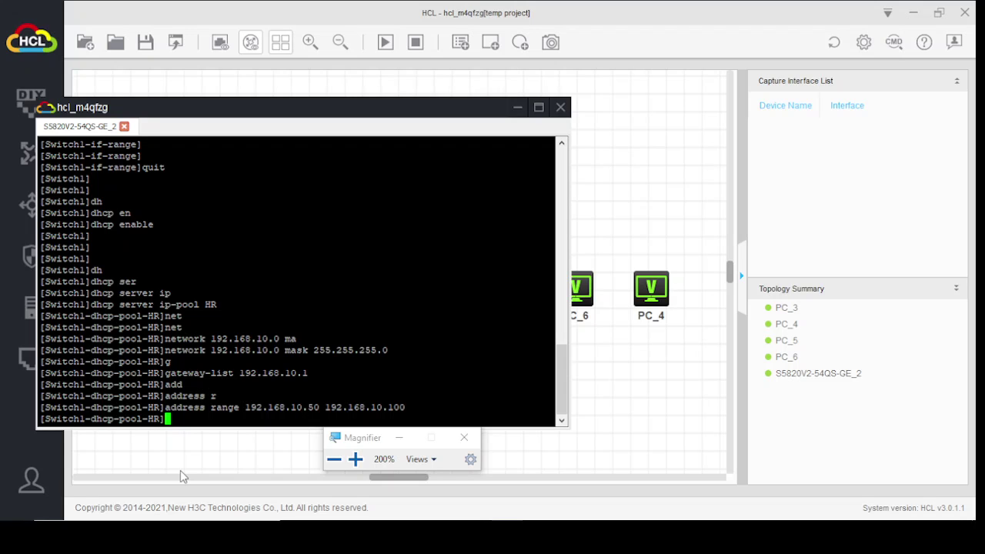
{"action": "type", "text": "quit"}
{"action": "key", "text": "Return"}
{"action": "key", "text": "Return"}
{"action": "key", "text": "Return"}
Create a DHCP server IP pool named IT and enter its configuration view
{"action": "type", "text": "dh"}
{"action": "key", "text": "Tab"}
{"action": "type", "text": "ser"}
{"action": "key", "text": "Tab"}
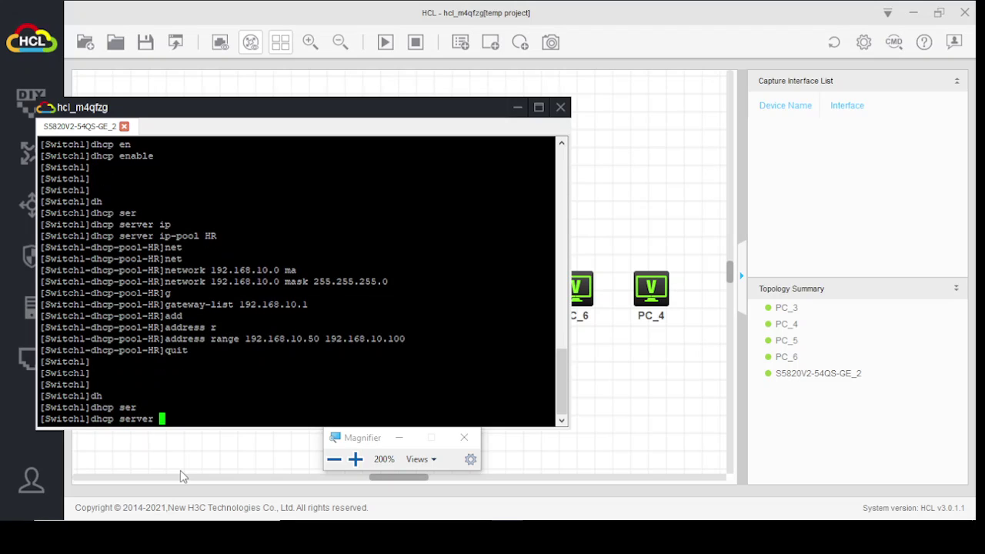
{"action": "type", "text": "ip"}
{"action": "key", "text": "Tab"}
{"action": "type", "text": "IT"}
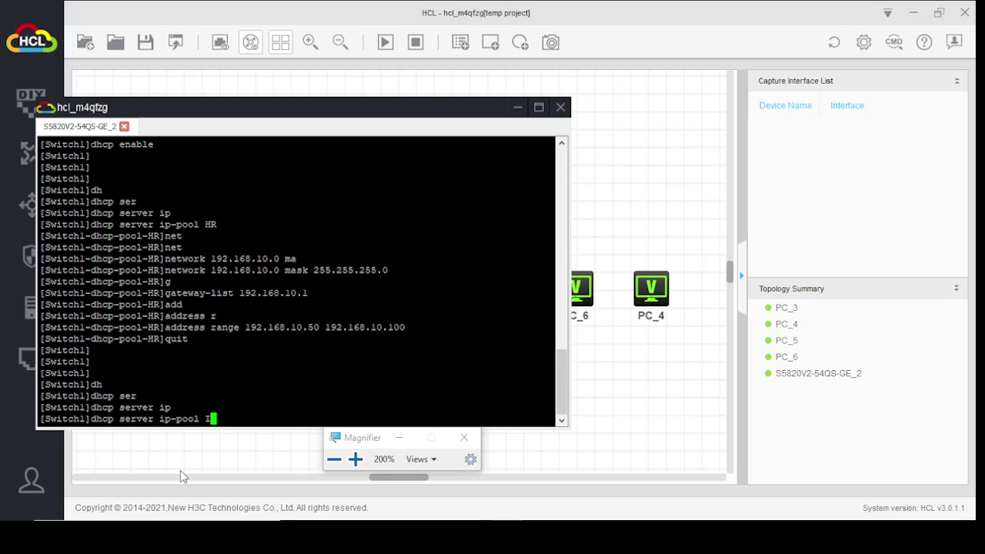
{"action": "key", "text": "Return"}
{"action": "key", "text": "Return"}
{"action": "key", "text": "Return"}
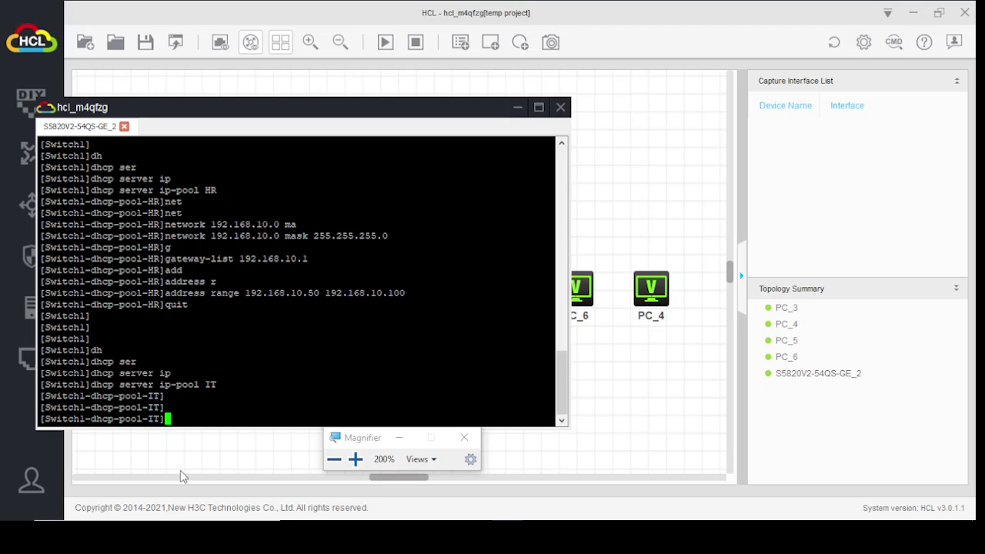
Set the IT pool's network to 192.168.20.0 with mask 255.255.255.0
{"action": "type", "text": "netw"}
{"action": "key", "text": "Tab"}
{"action": "type", "text": "192"}
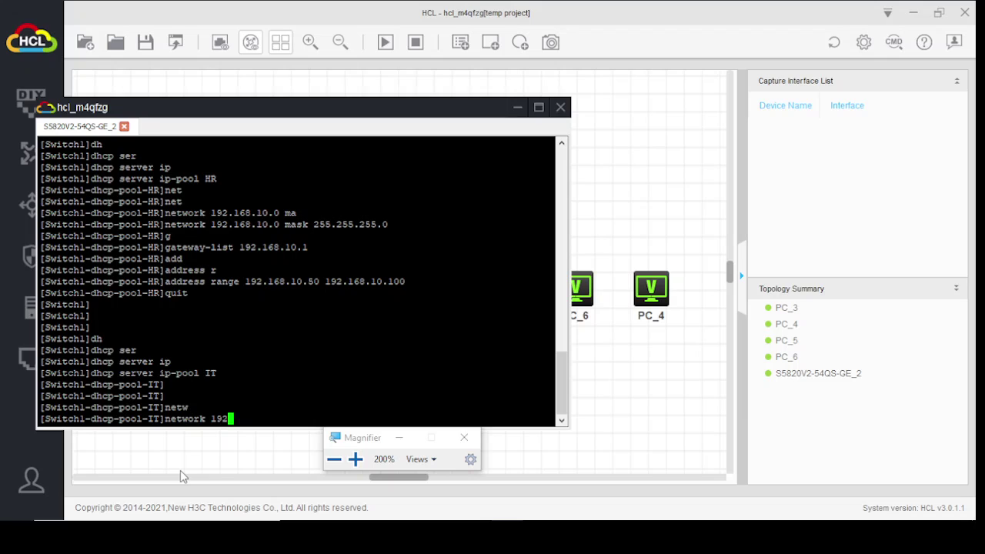
{"action": "type", "text": ".168.20.0 ma"}
{"action": "key", "text": "Tab"}
{"action": "type", "text": "255.255.255.0"}
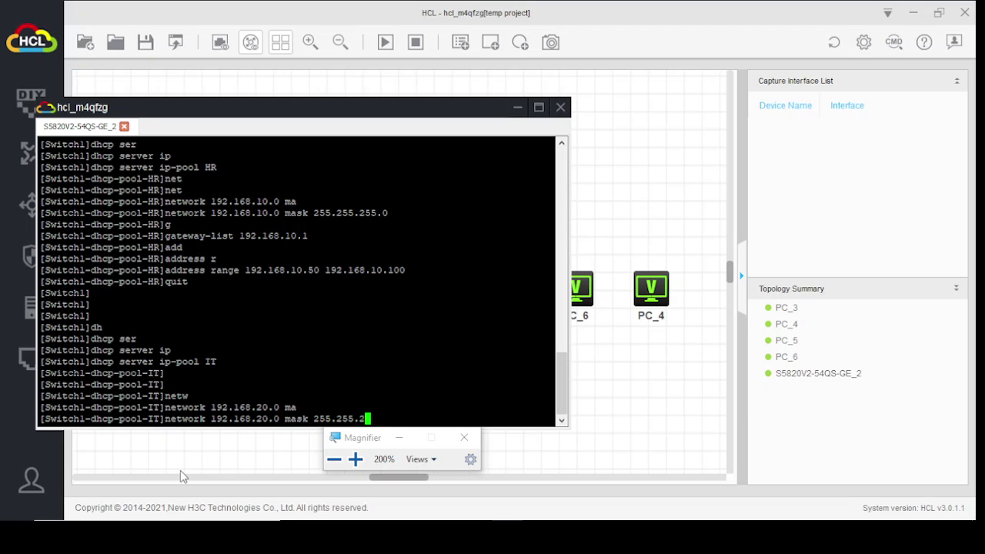
{"action": "key", "text": "Return"}
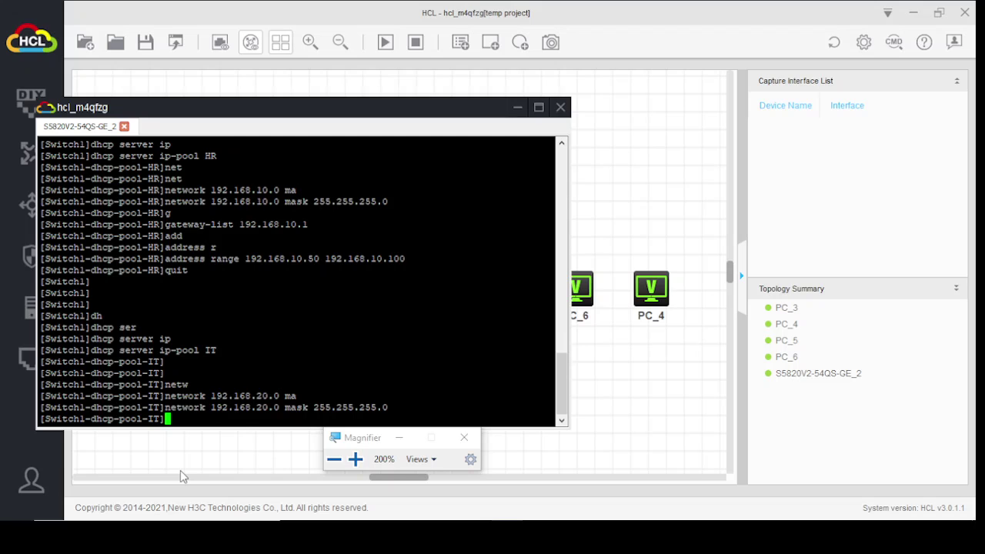
Set the IT pool's gateway list to 192.168.20.1
{"action": "type", "text": "g"}
{"action": "key", "text": "Tab"}
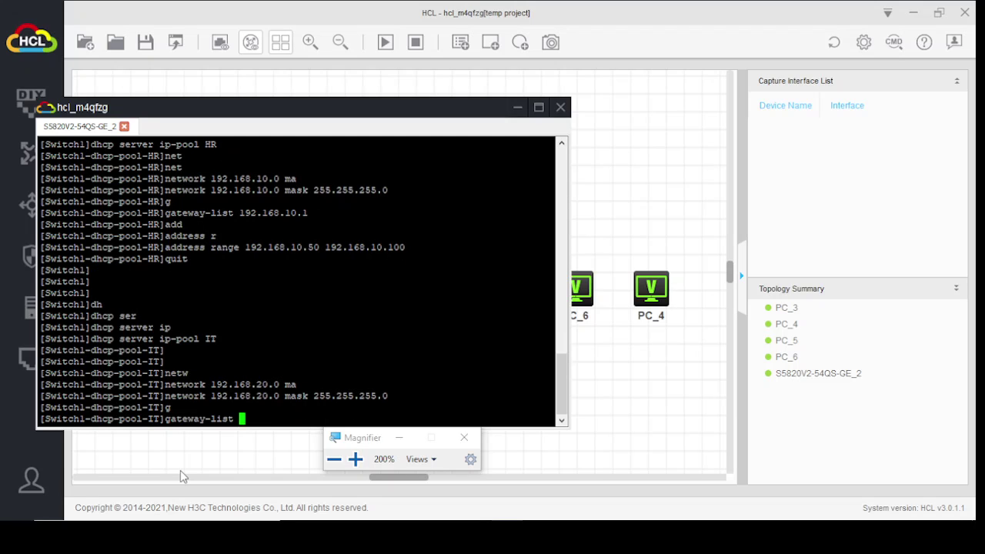
{"action": "type", "text": "192.168.20.1"}
{"action": "key", "text": "Return"}
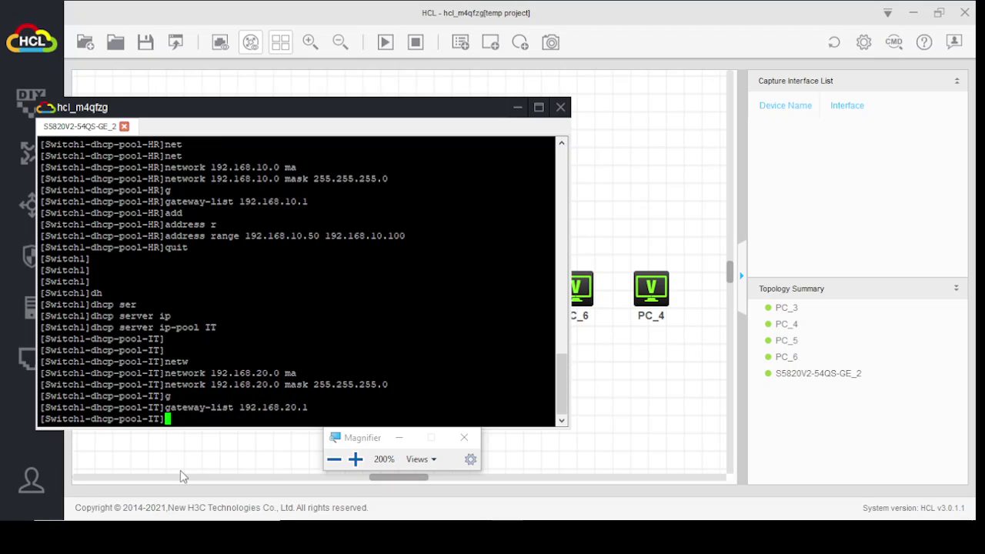
Set the IT pool's address range from 192.168.20.50 to 192.168.20.100 and return to system view
{"action": "type", "text": "ad"}
{"action": "key", "text": "Tab"}
{"action": "type", "text": "r"}
{"action": "key", "text": "Tab"}
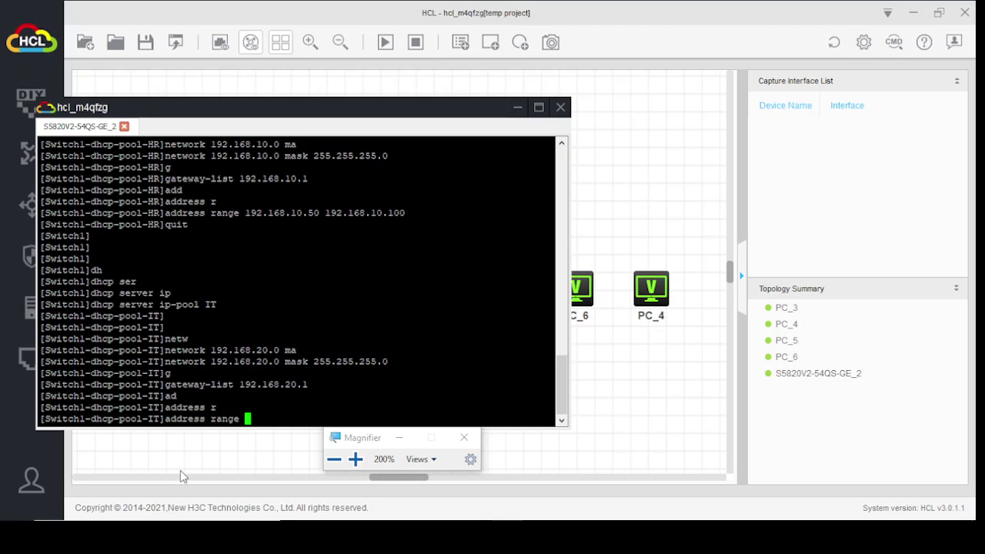
{"action": "type", "text": "192.168.20.50 "}
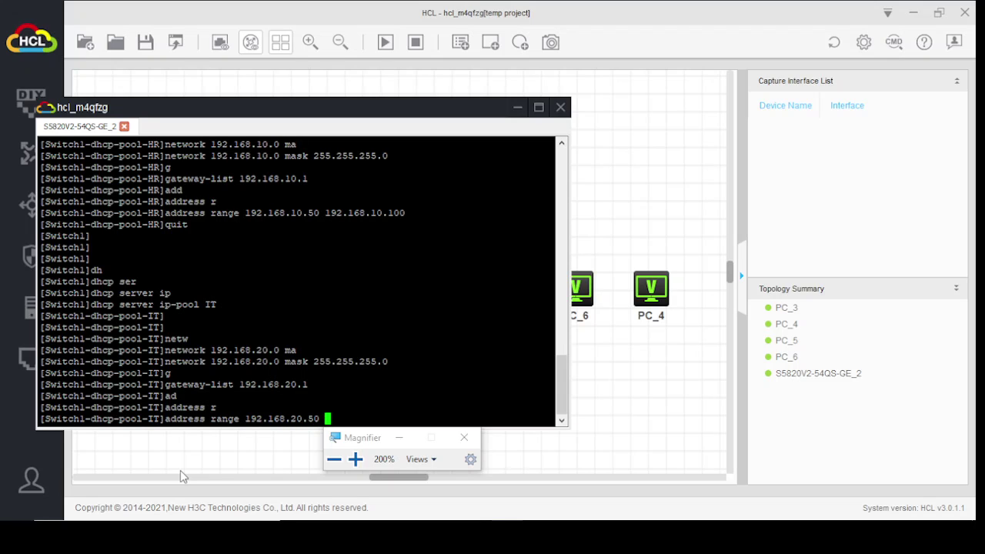
{"action": "type", "text": "192.168.20.100"}
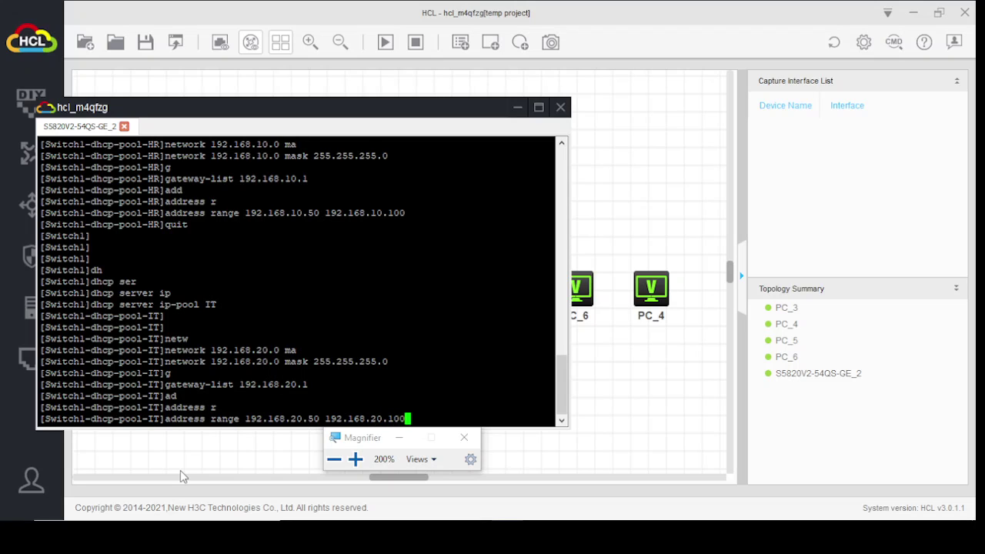
{"action": "key", "text": "Return"}
{"action": "type", "text": "quit"}
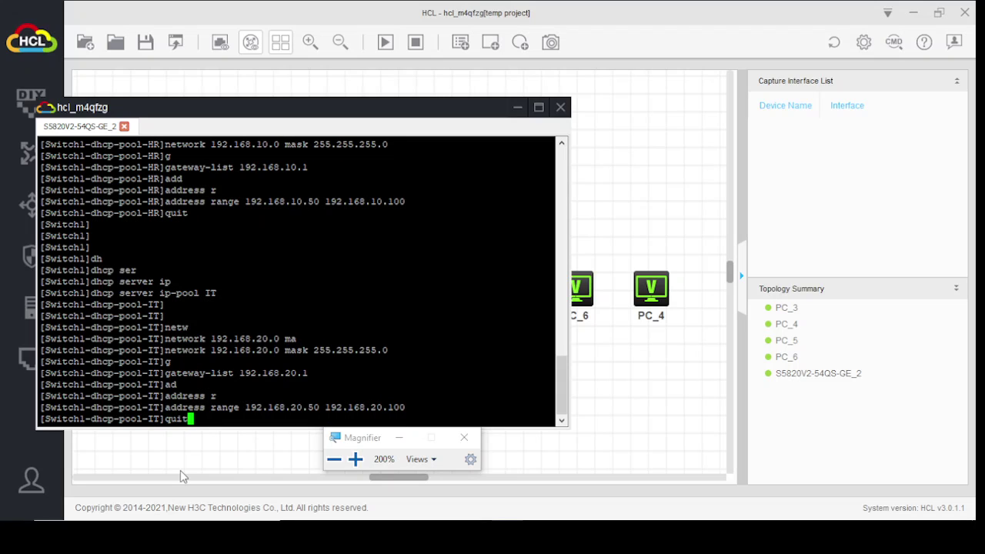
{"action": "key", "text": "Return"}
{"action": "key", "text": "Return"}
{"action": "key", "text": "Return"}
{"action": "key", "text": "Return"}
{"action": "key", "text": "Return"}
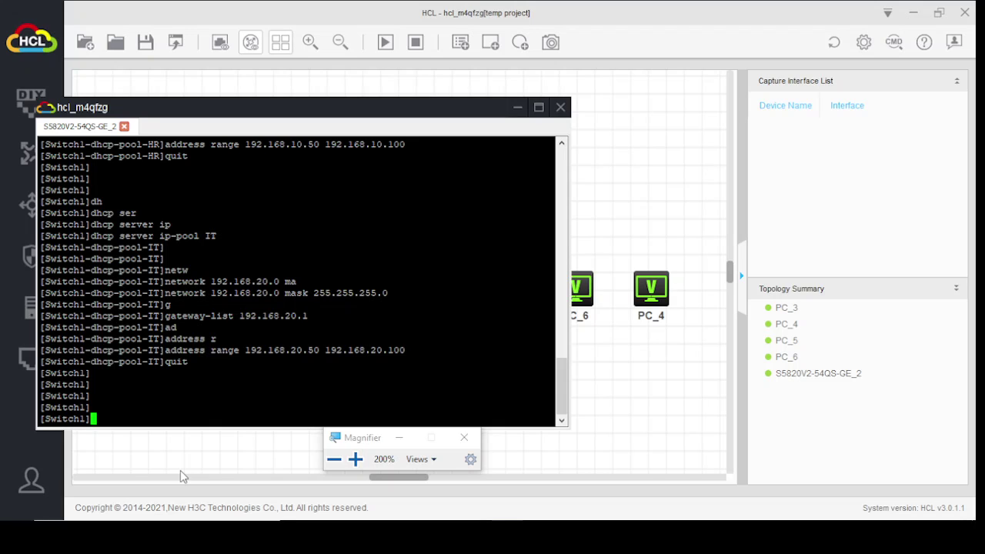
Move the Magnifier window aside and close it
{"action": "left_click_drag", "start_coordinate": [370, 437], "coordinate": [458, 455]}
{"action": "left_click", "coordinate": [552, 459]}
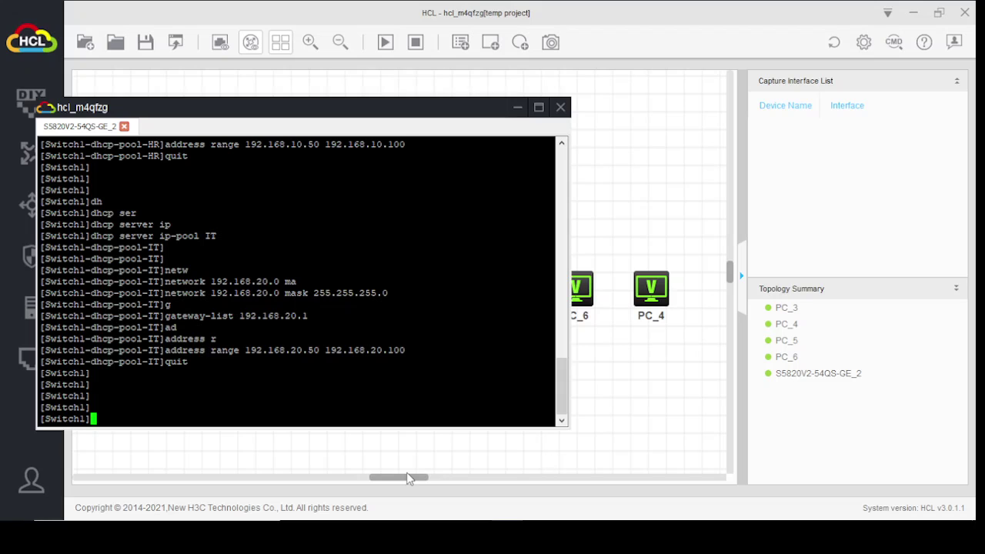
Minimize the switch terminal and link PC_3's GE_0/1 to GE_0/1 on the S5820V2-54QS-GE_2 switch
{"action": "left_click", "coordinate": [516, 109]}
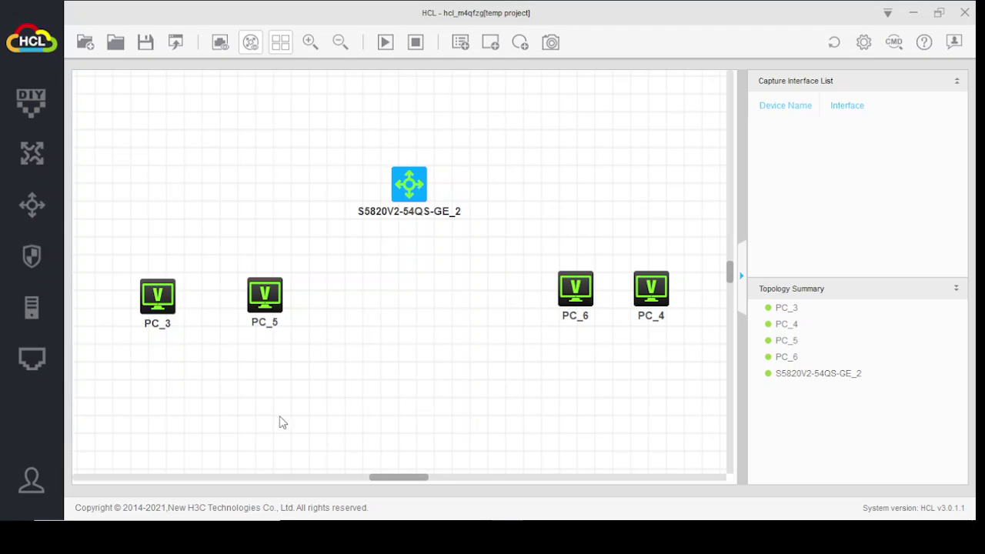
{"action": "right_click", "coordinate": [169, 289]}
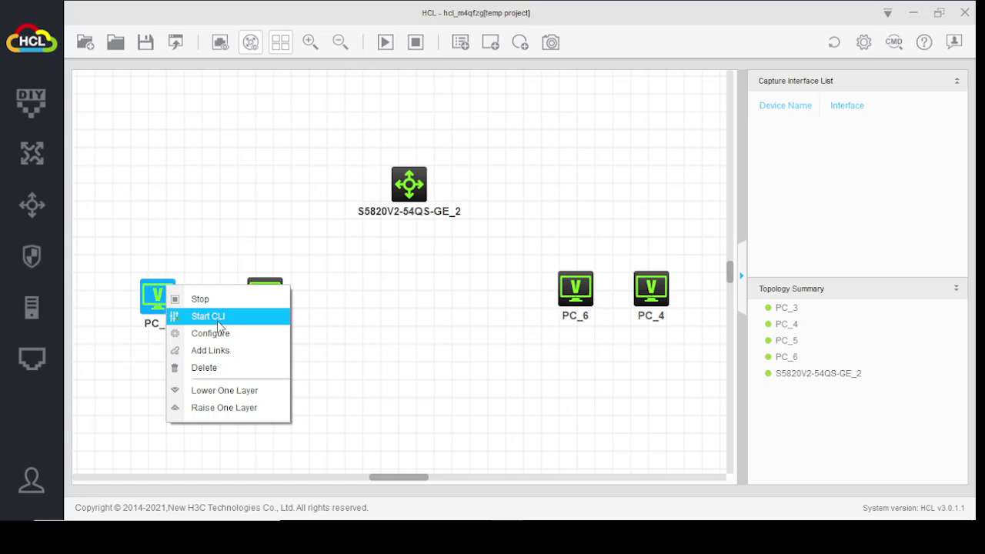
{"action": "left_click", "coordinate": [215, 350]}
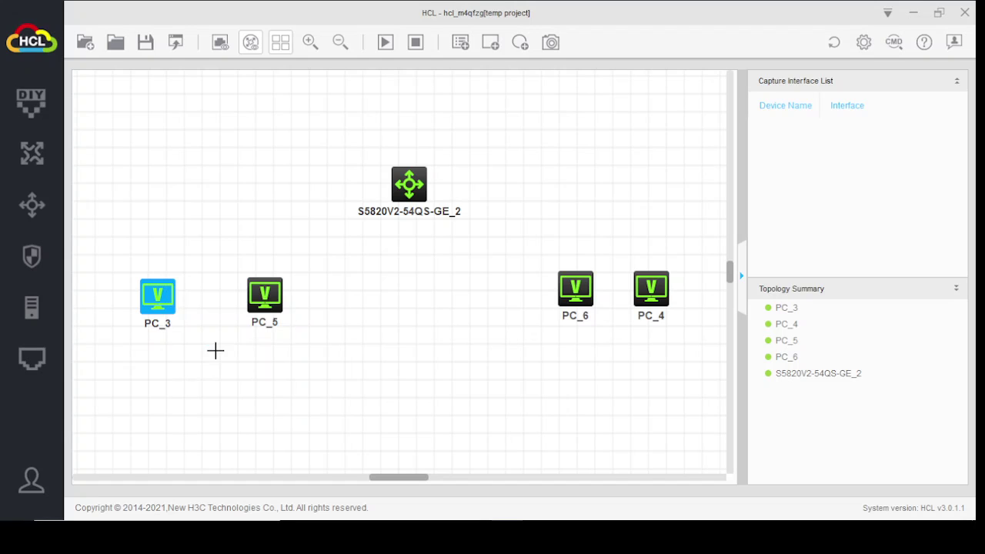
{"action": "left_click", "coordinate": [158, 299]}
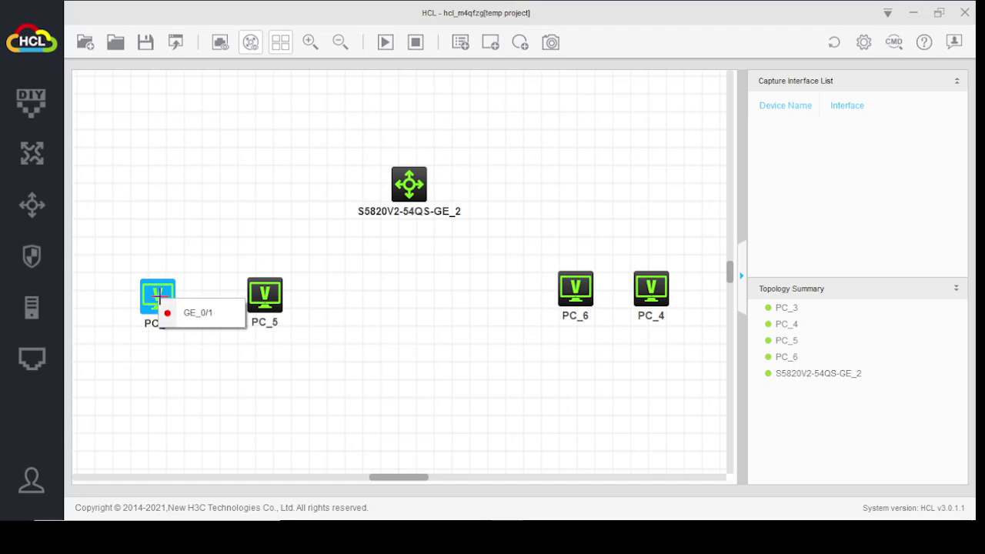
{"action": "left_click", "coordinate": [195, 313]}
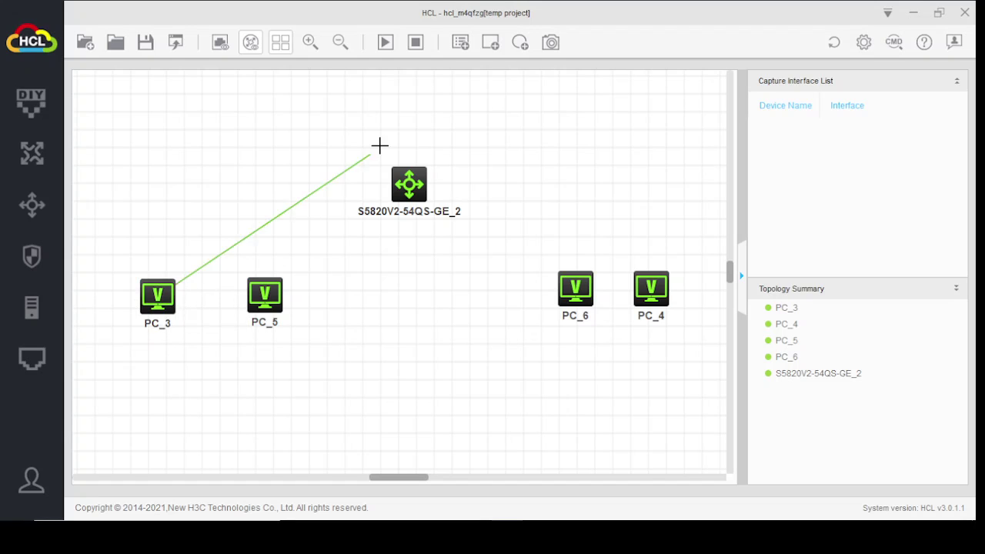
{"action": "left_click", "coordinate": [400, 187]}
{"action": "mouse_move", "coordinate": [467, 204]}
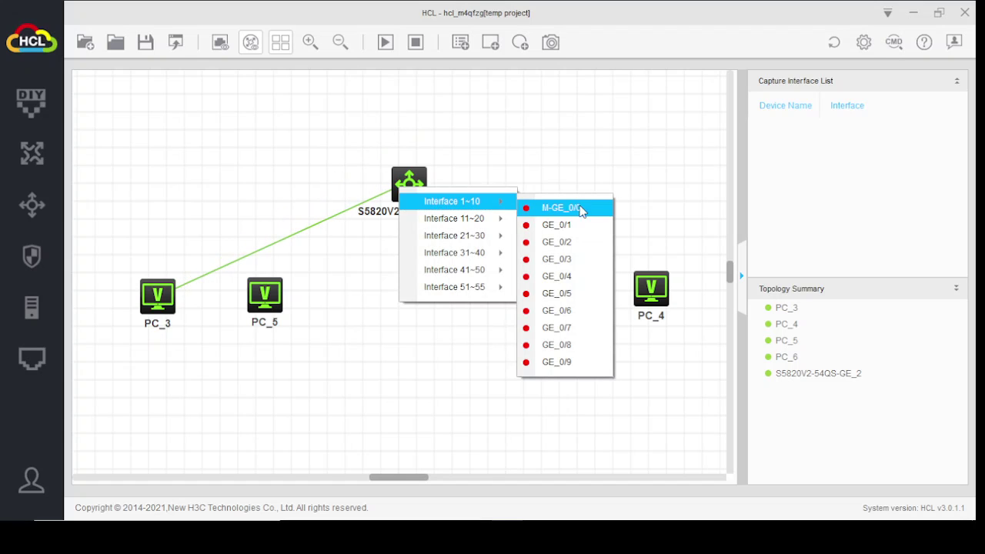
{"action": "left_click", "coordinate": [552, 225]}
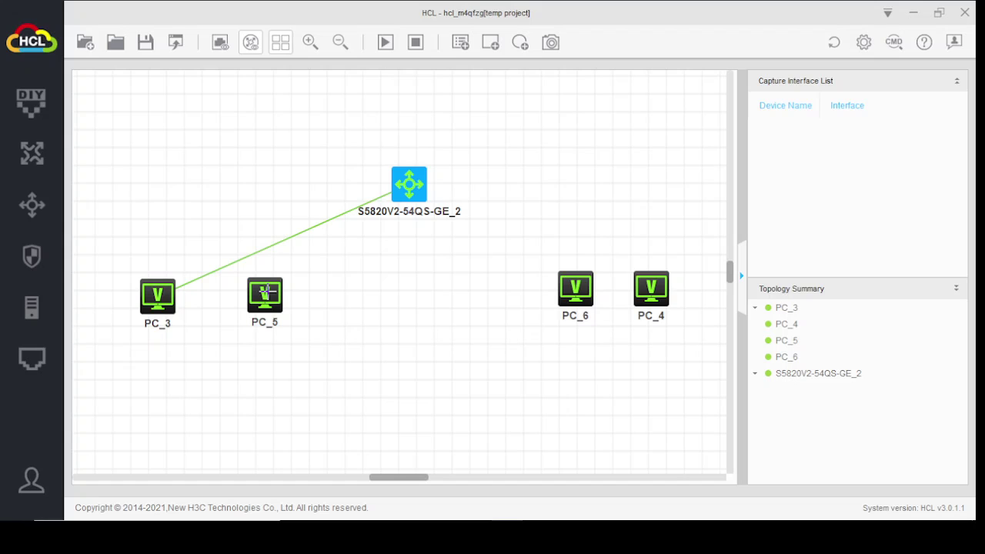
Link PC_5 to interface GE_0/2 on the S5820V2-54QS-GE_2 switch
{"action": "left_click", "coordinate": [267, 293]}
{"action": "left_click", "coordinate": [309, 307]}
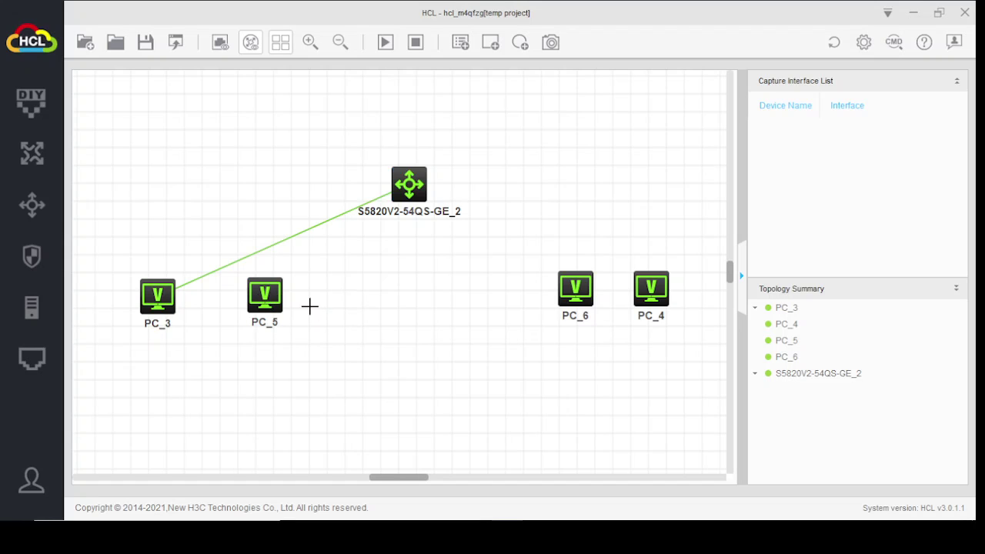
{"action": "left_click", "coordinate": [417, 188]}
{"action": "mouse_move", "coordinate": [495, 198]}
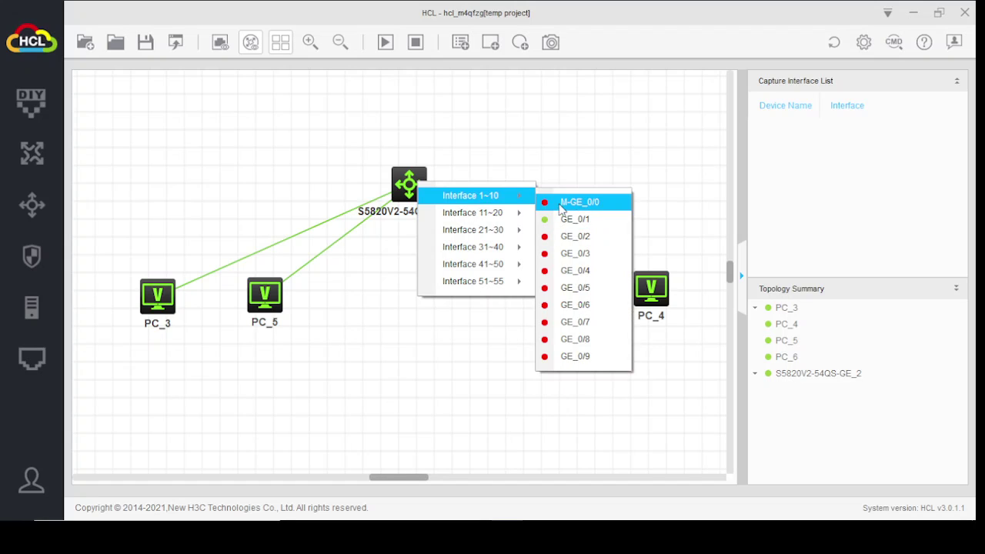
{"action": "left_click", "coordinate": [576, 236]}
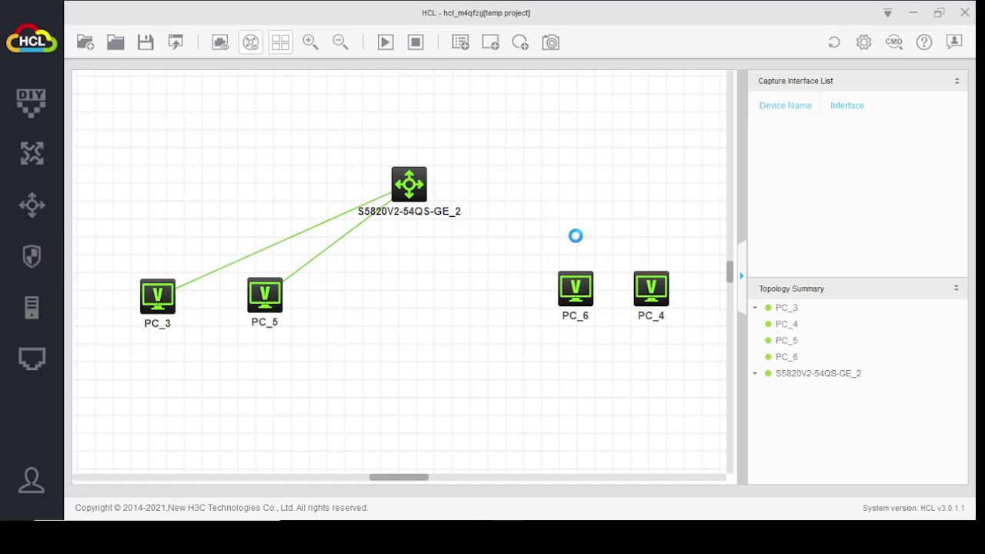
Link PC_6 to interface GE_0/6 on the S5820V2-54QS-GE_2 switch
{"action": "left_click", "coordinate": [582, 298]}
{"action": "left_click", "coordinate": [620, 315]}
{"action": "left_click", "coordinate": [397, 186]}
{"action": "mouse_move", "coordinate": [511, 205]}
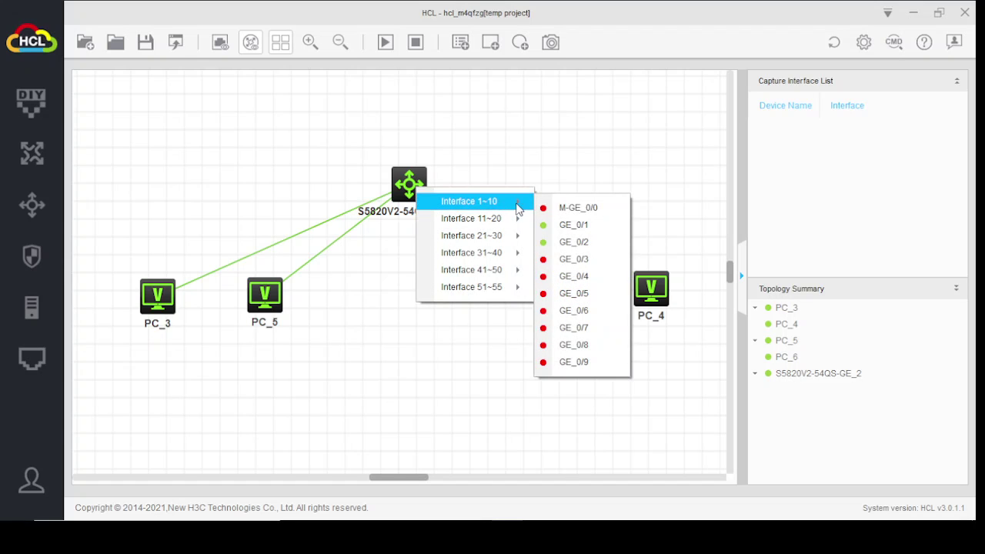
{"action": "left_click", "coordinate": [606, 310]}
{"action": "left_click", "coordinate": [603, 312]}
Link PC_4 to interface GE_0/7 on the S5820V2-54QS-GE_2 switch
{"action": "left_click", "coordinate": [651, 291]}
{"action": "left_click", "coordinate": [660, 302]}
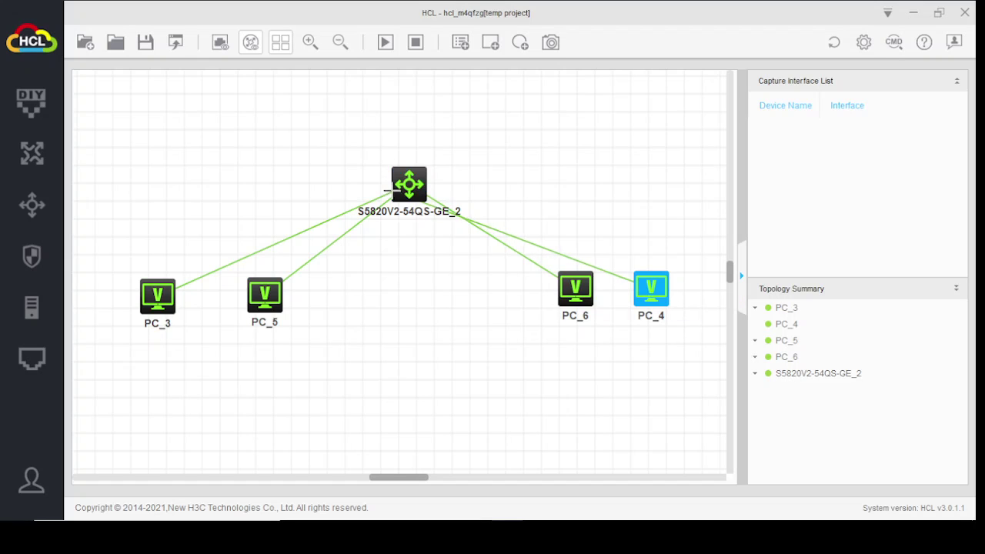
{"action": "left_click", "coordinate": [409, 184]}
{"action": "mouse_move", "coordinate": [499, 195]}
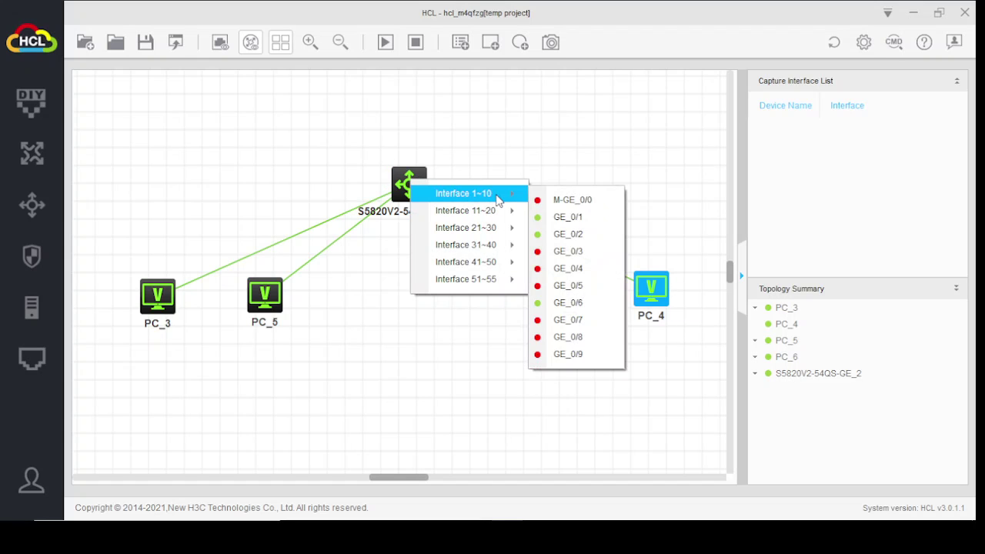
{"action": "left_click", "coordinate": [565, 319]}
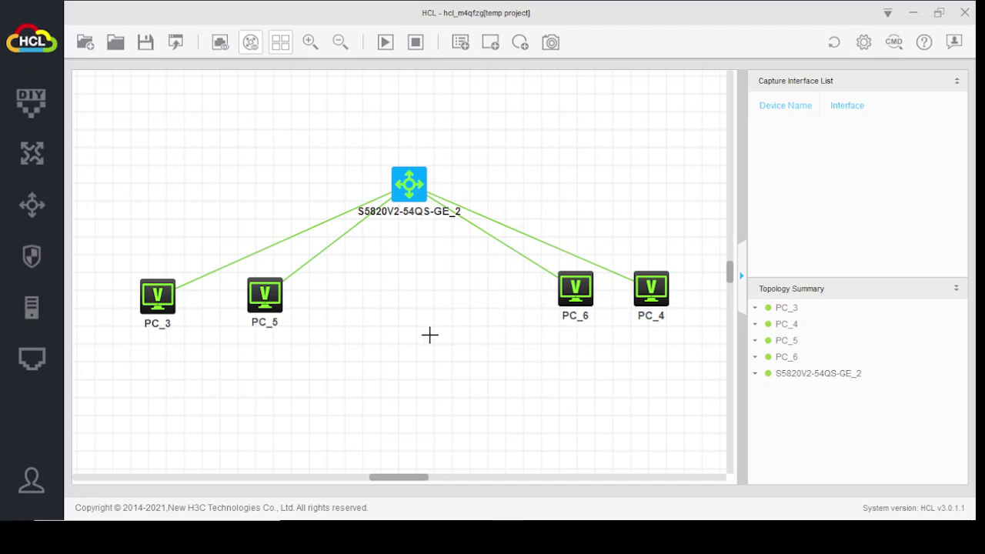
Enable PC_3's G0/0/1 interface, apply DHCP for its IPv4 configuration, and close its configuration window
{"action": "right_click", "coordinate": [160, 303]}
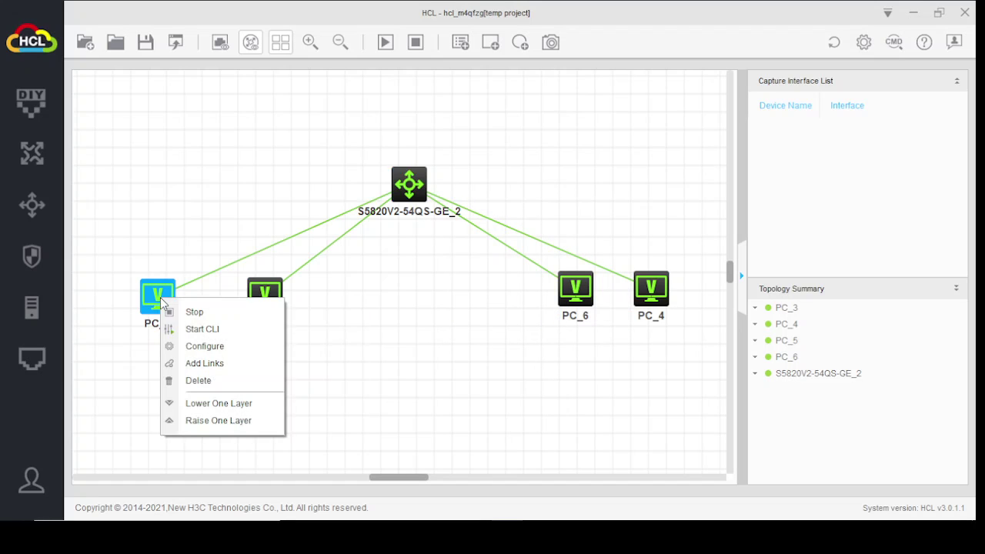
{"action": "left_click", "coordinate": [220, 350]}
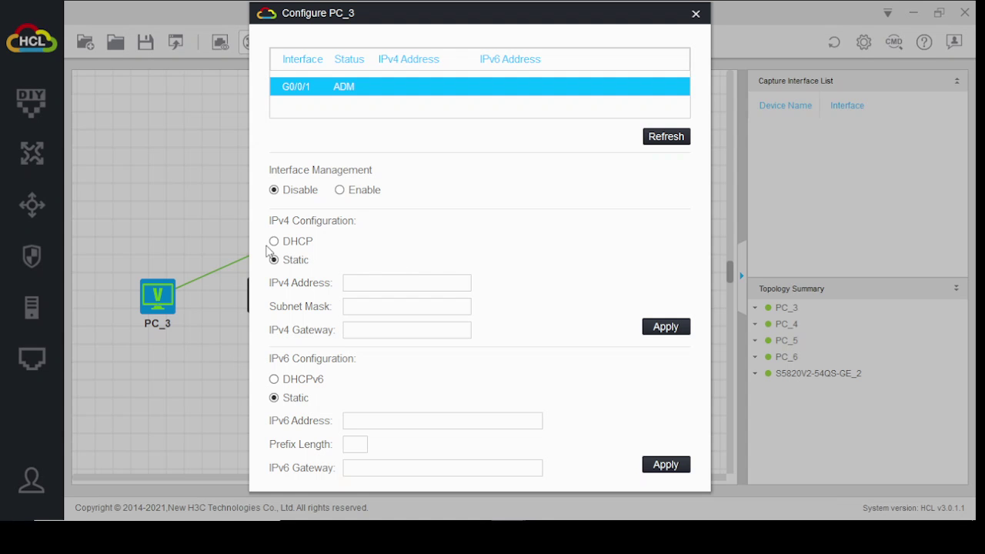
{"action": "left_click", "coordinate": [340, 190]}
{"action": "left_click", "coordinate": [294, 245]}
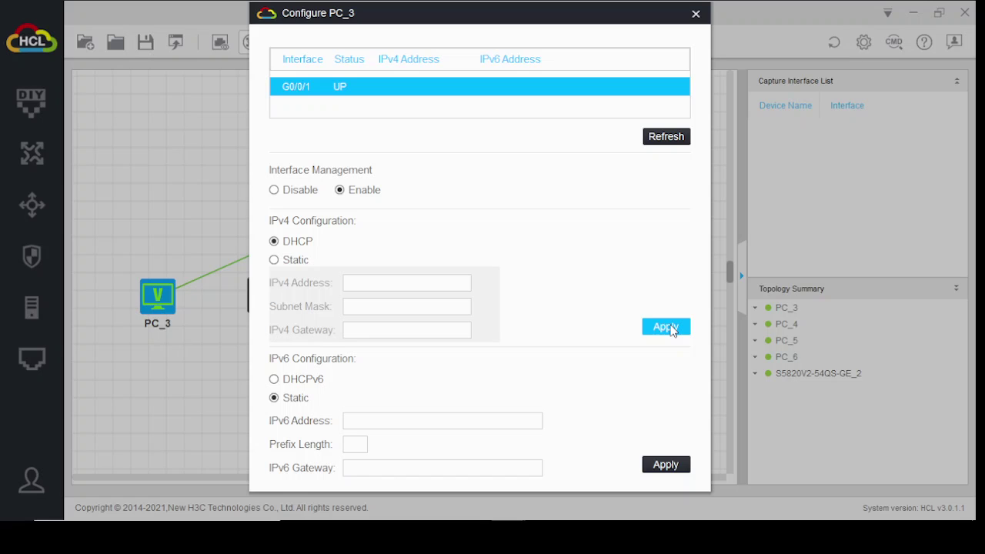
{"action": "left_click", "coordinate": [668, 327]}
{"action": "left_click", "coordinate": [696, 14]}
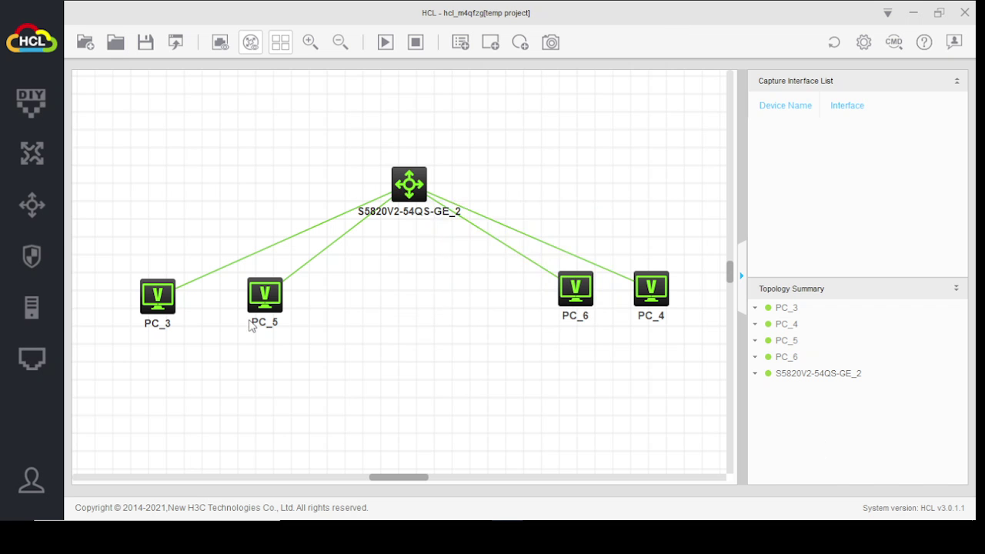
Enable PC_5's G0/0/1 interface, apply DHCP for its IPv4 configuration, and close its configuration window
{"action": "right_click", "coordinate": [268, 296]}
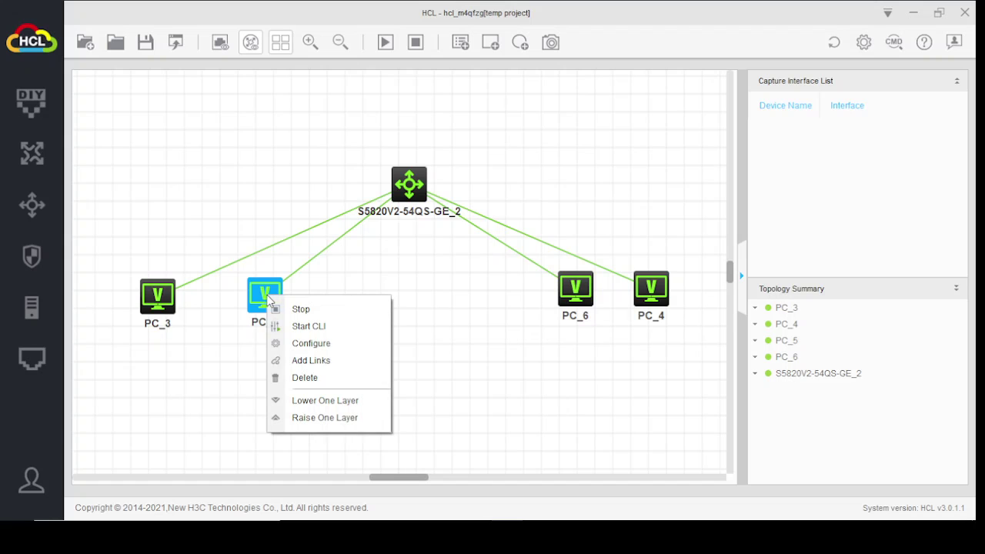
{"action": "left_click", "coordinate": [312, 351]}
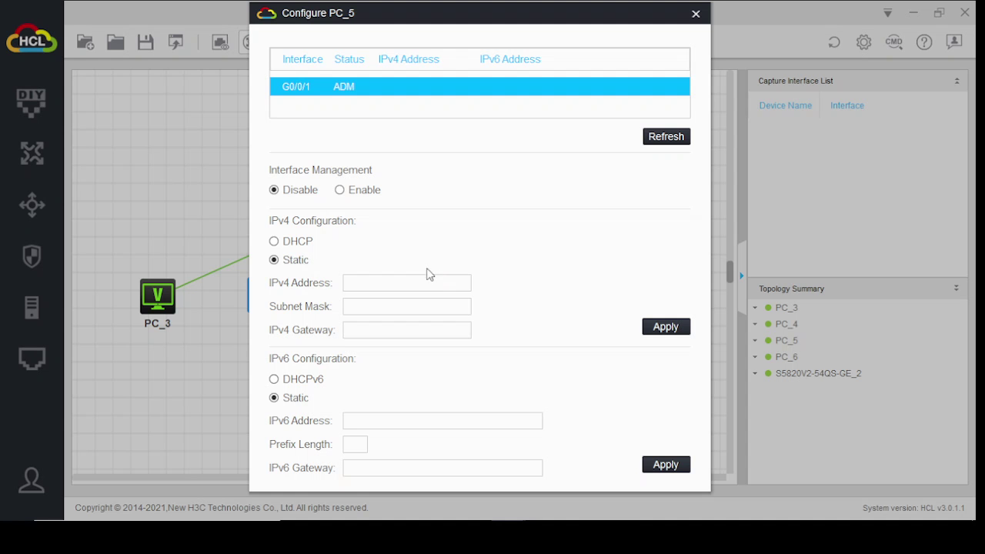
{"action": "left_click", "coordinate": [347, 189]}
{"action": "left_click", "coordinate": [282, 242]}
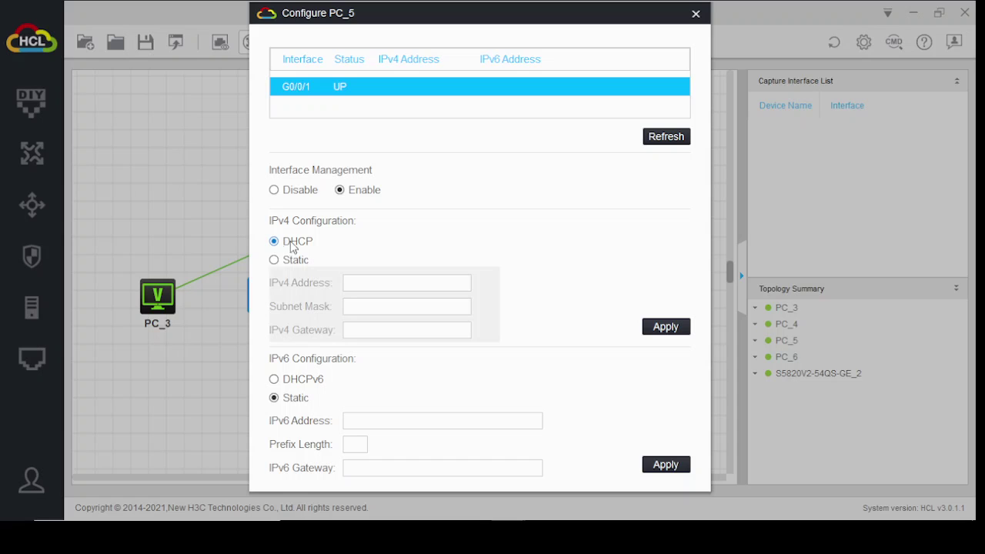
{"action": "left_click", "coordinate": [667, 326]}
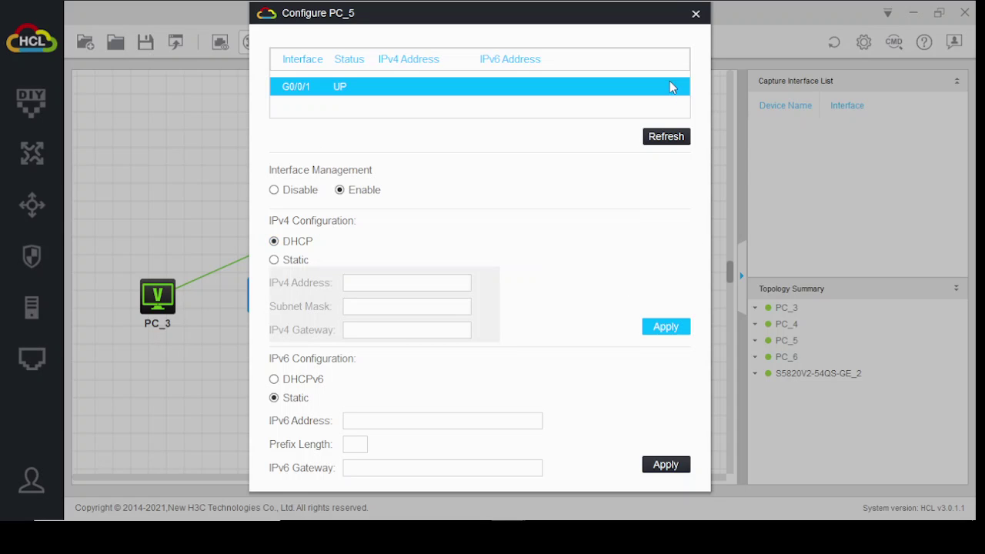
{"action": "left_click", "coordinate": [695, 13]}
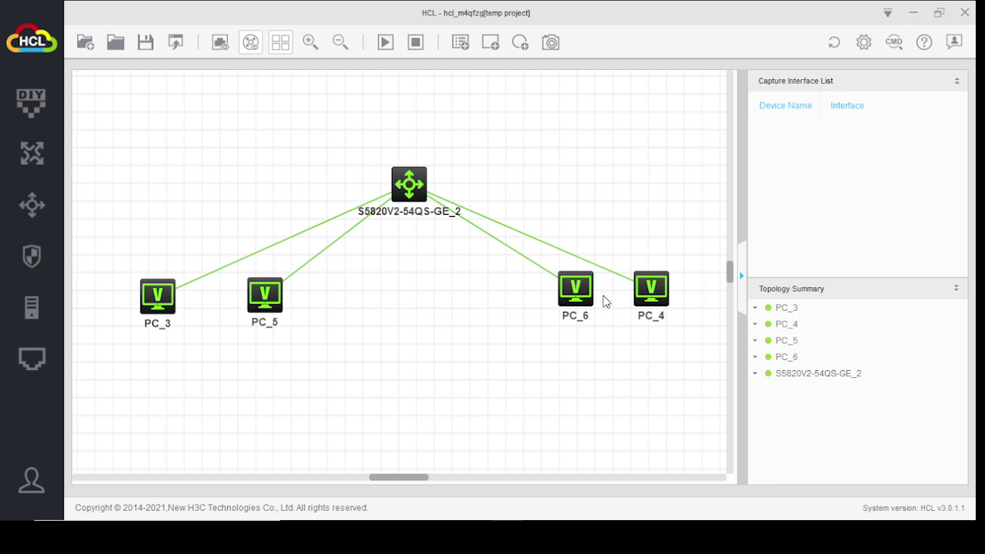
Enable PC_6's G0/0/1 interface, apply DHCP for its IPv4 configuration, and close its configuration window
{"action": "right_click", "coordinate": [582, 301]}
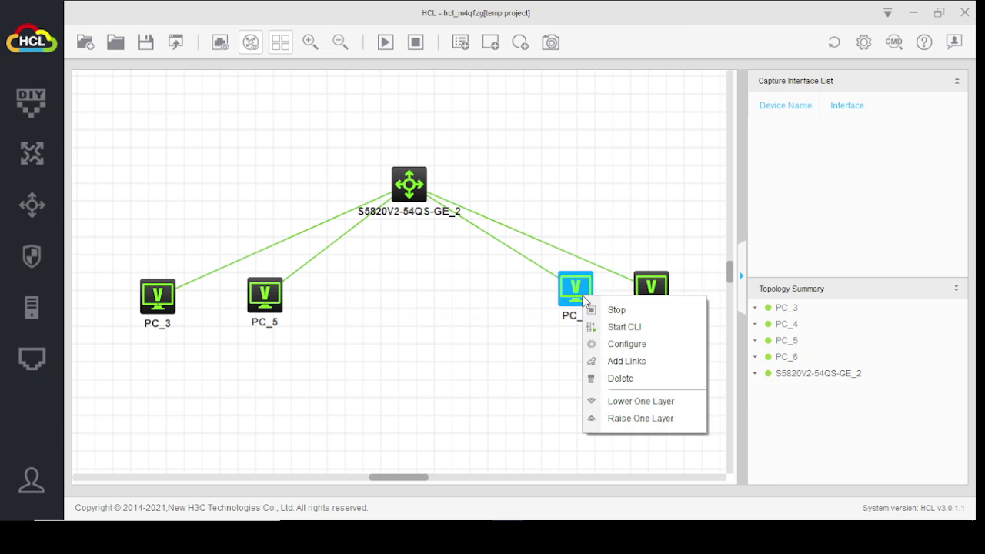
{"action": "left_click", "coordinate": [615, 345]}
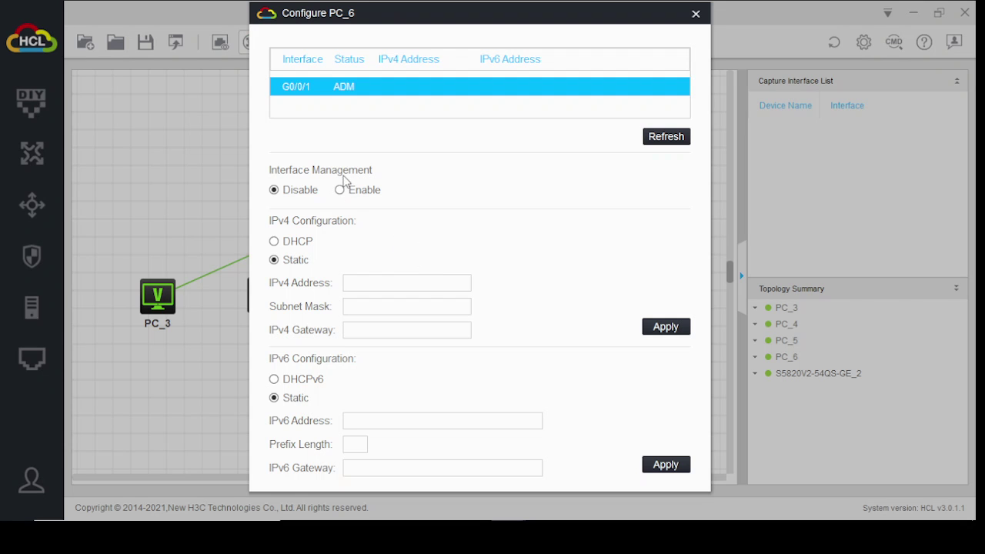
{"action": "left_click", "coordinate": [341, 190]}
{"action": "left_click", "coordinate": [295, 248]}
{"action": "left_click", "coordinate": [664, 327]}
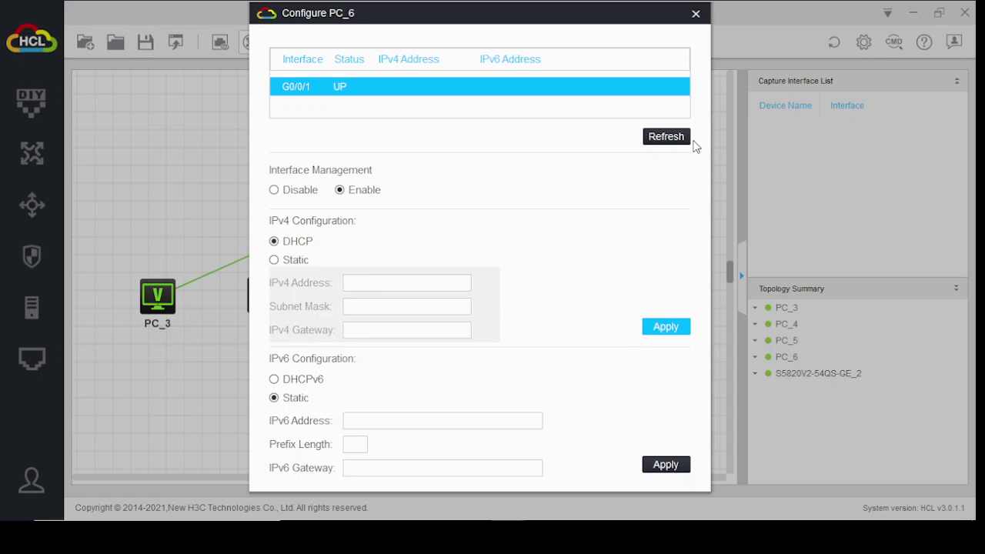
{"action": "left_click", "coordinate": [696, 13]}
Enable PC_4's G0/0/1 interface, apply DHCP for its IPv4 configuration, and close its configuration window
{"action": "right_click", "coordinate": [644, 285]}
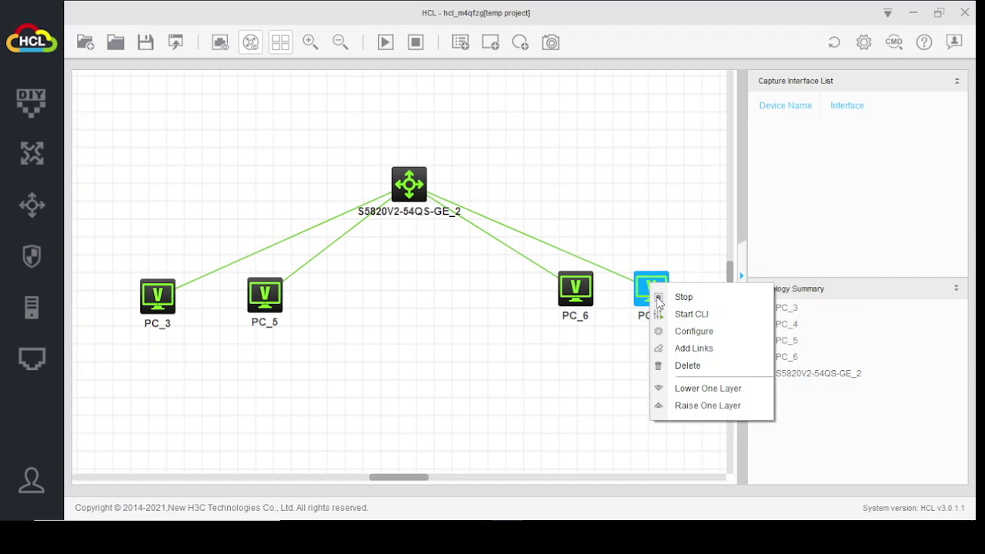
{"action": "left_click", "coordinate": [681, 331]}
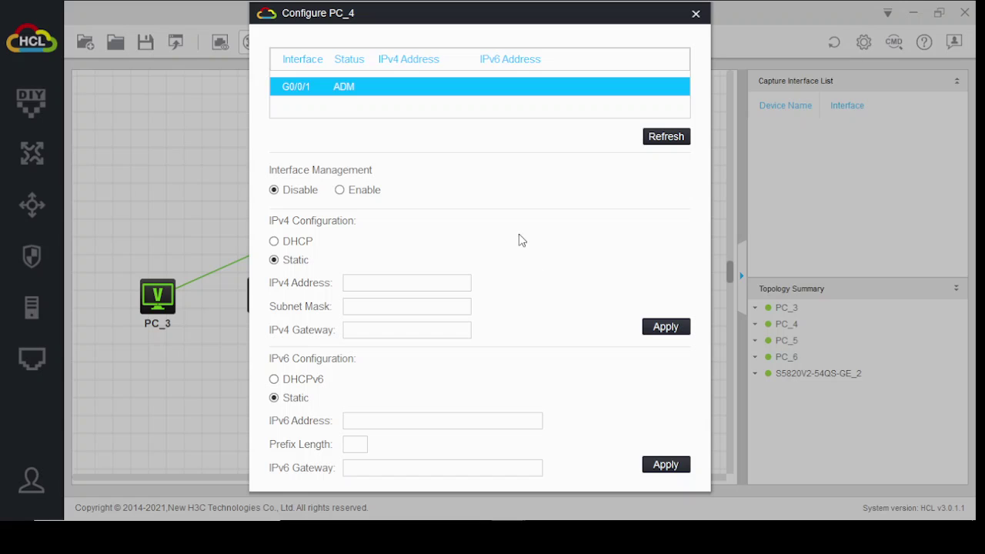
{"action": "left_click", "coordinate": [341, 190]}
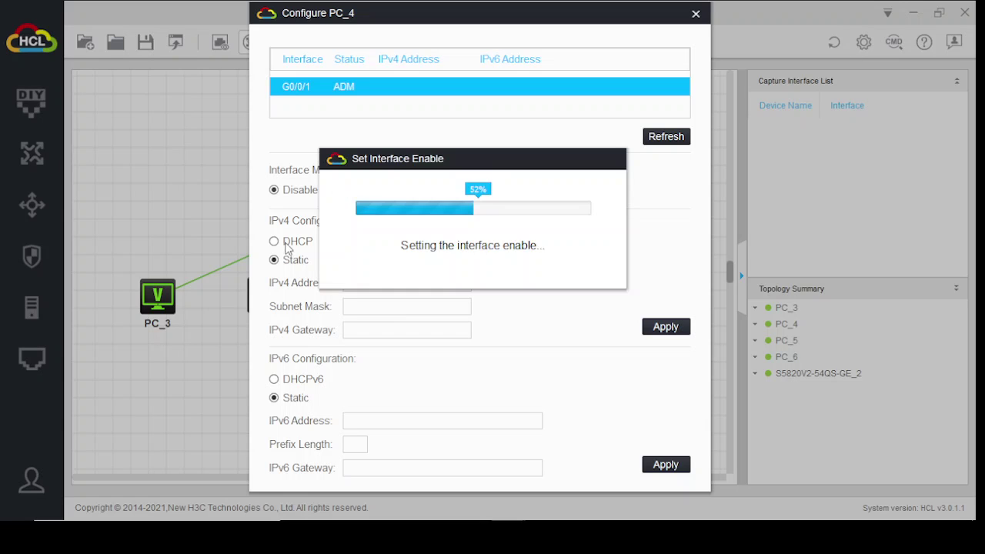
{"action": "left_click", "coordinate": [274, 240]}
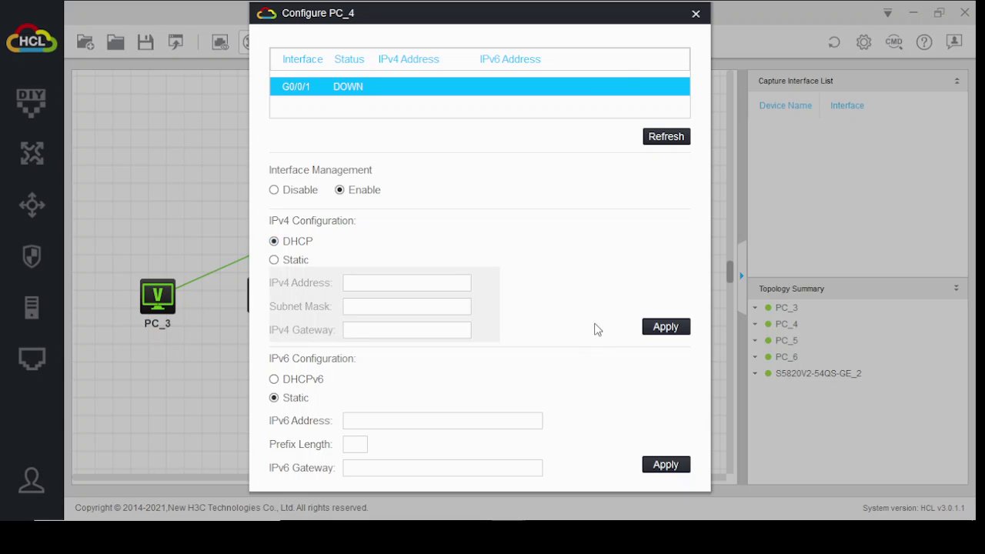
{"action": "left_click", "coordinate": [658, 327]}
{"action": "left_click", "coordinate": [698, 15]}
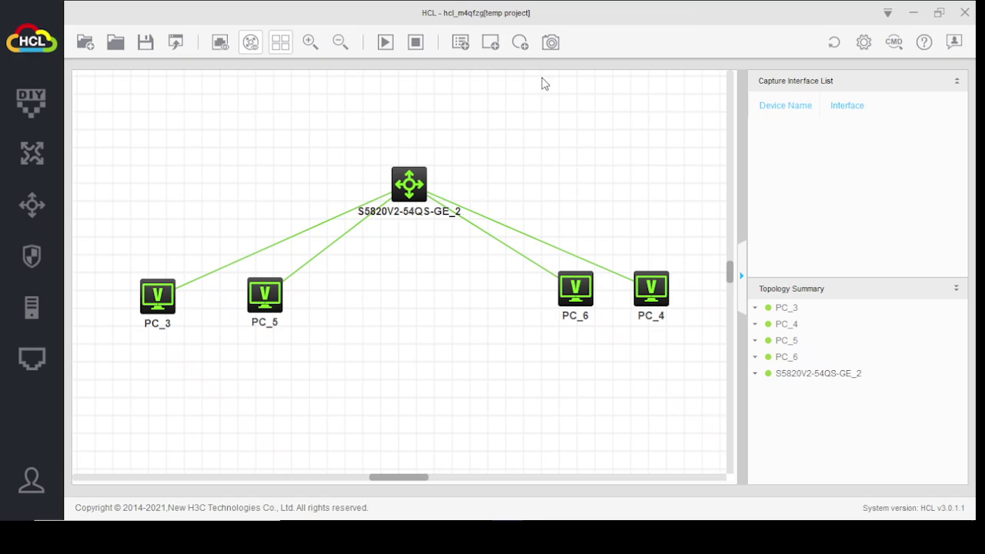
Check the configurations of PC_3 and PC_5 for DHCP-assigned IPv4 addresses
{"action": "right_click", "coordinate": [153, 303]}
{"action": "left_click", "coordinate": [195, 347]}
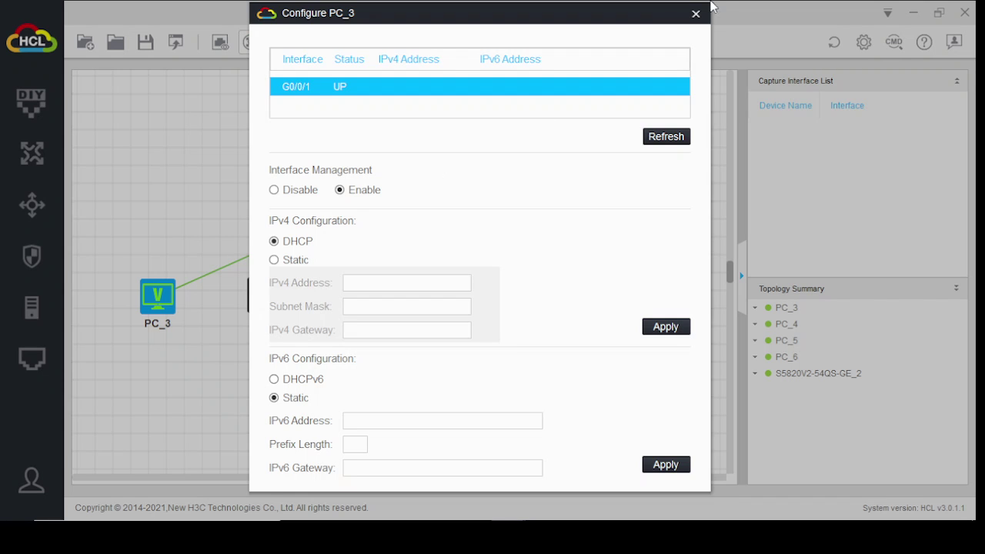
{"action": "left_click", "coordinate": [698, 16]}
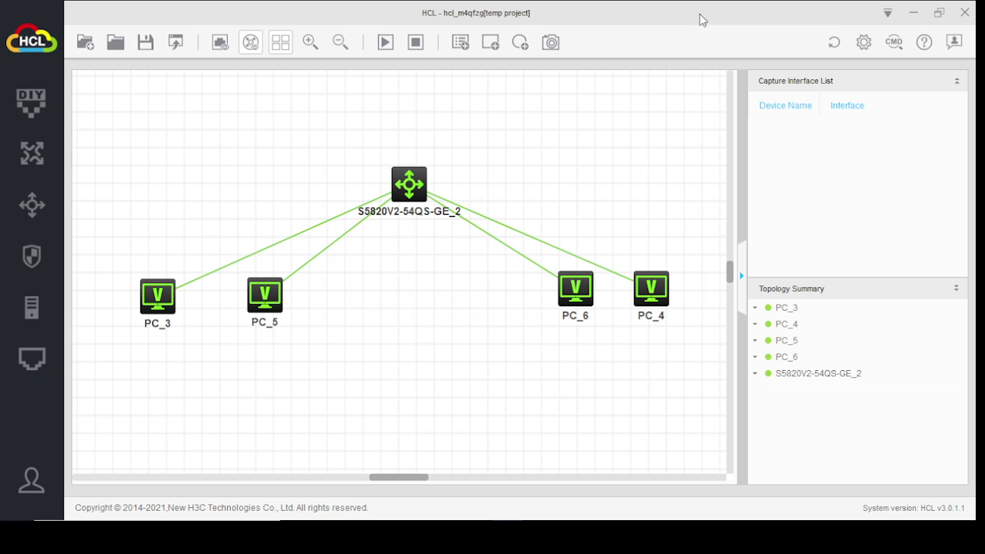
{"action": "right_click", "coordinate": [279, 299]}
{"action": "left_click", "coordinate": [337, 341]}
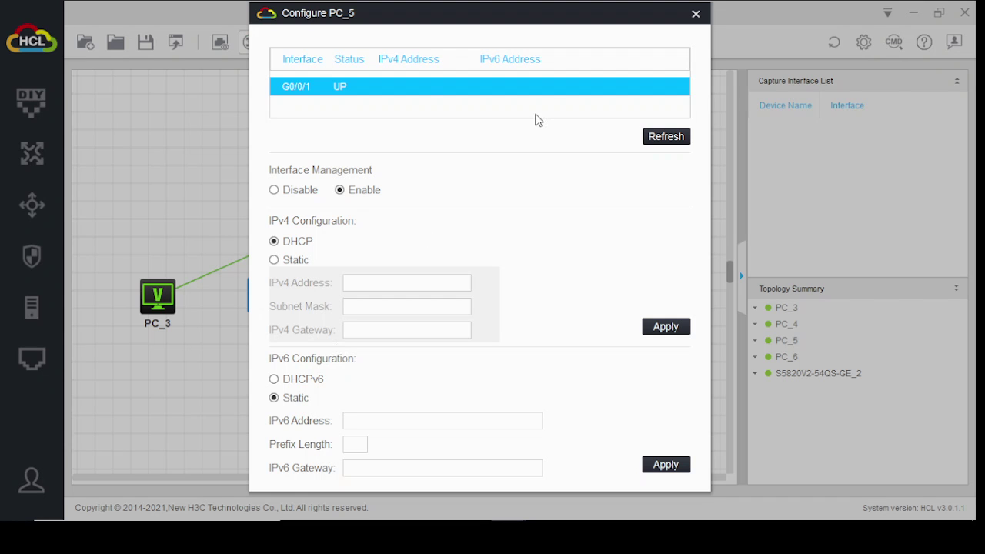
{"action": "left_click", "coordinate": [697, 14]}
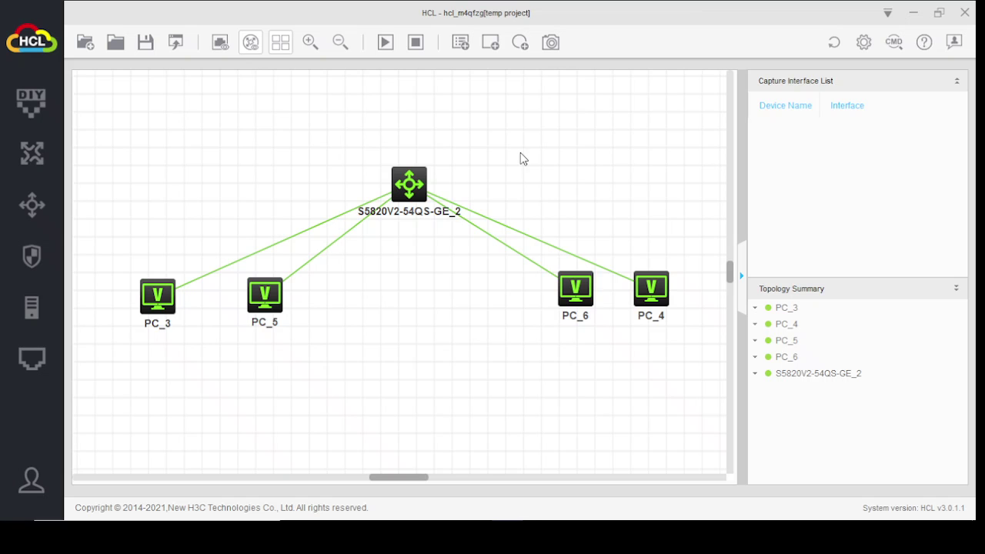
Rearrange the topology by moving PC_6 and PC_5 lower and farther from the switch
{"action": "mouse_move", "coordinate": [566, 288]}
{"action": "left_click_drag", "start_coordinate": [566, 288], "coordinate": [524, 332]}
{"action": "mouse_move", "coordinate": [260, 300]}
{"action": "left_click_drag", "start_coordinate": [260, 300], "coordinate": [276, 355]}
Open the switch's CLI and display the current configuration to review its VLANs and DHCP pools
{"action": "left_click", "coordinate": [414, 184]}
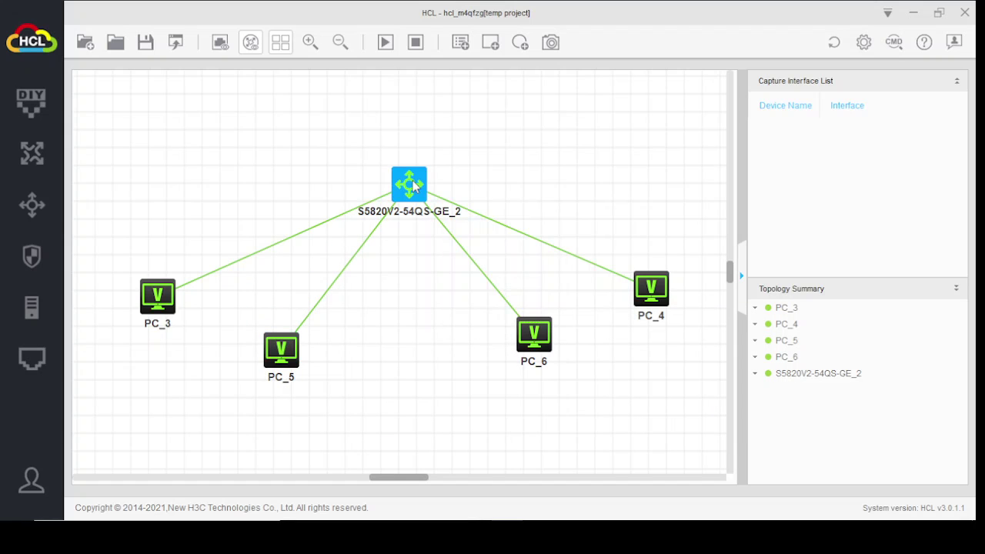
{"action": "double_click", "coordinate": [413, 185]}
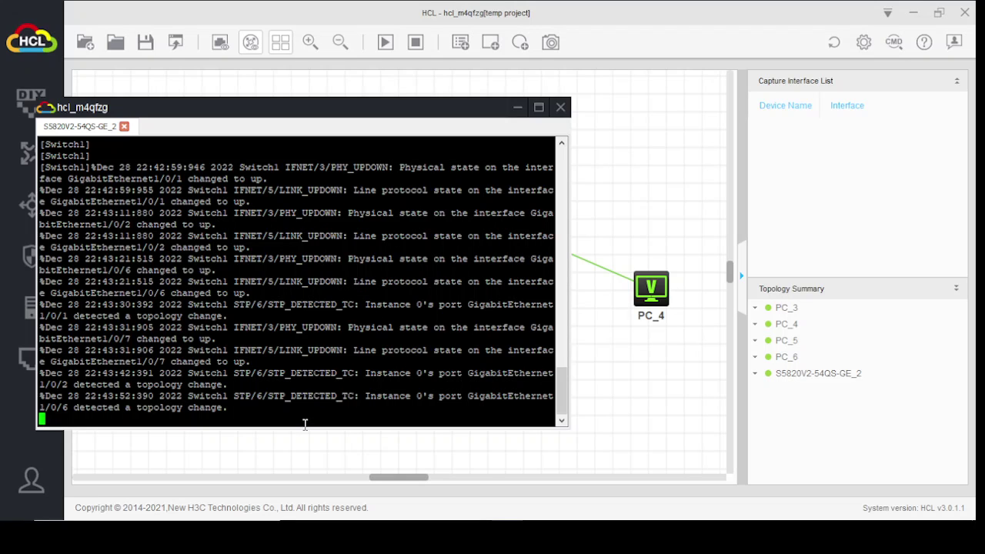
{"action": "key", "text": "Return"}
{"action": "key", "text": "Return"}
{"action": "key", "text": "Return"}
{"action": "key", "text": "Return"}
{"action": "key", "text": "Return"}
{"action": "key", "text": "Return"}
{"action": "key", "text": "Return"}
{"action": "type", "text": "display "}
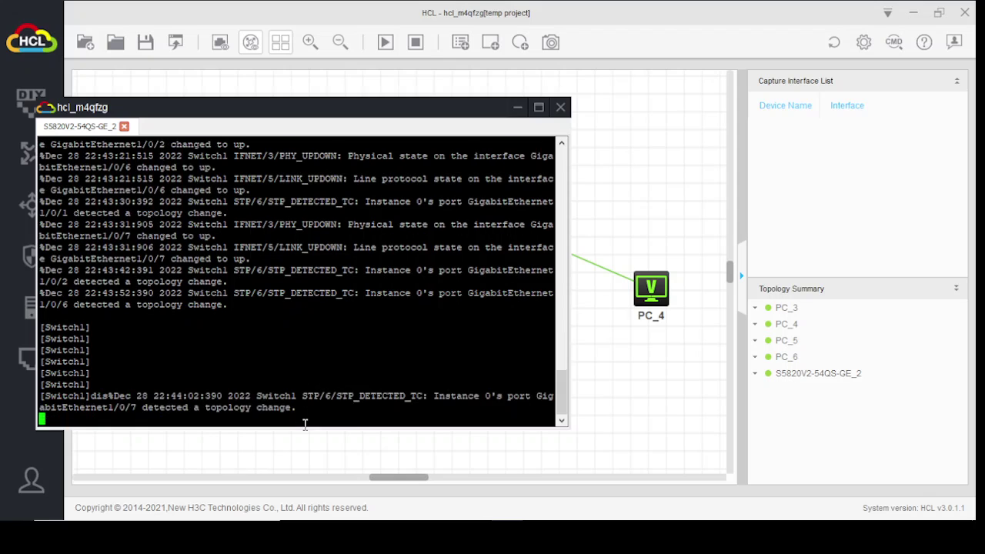
{"action": "type", "text": "cu"}
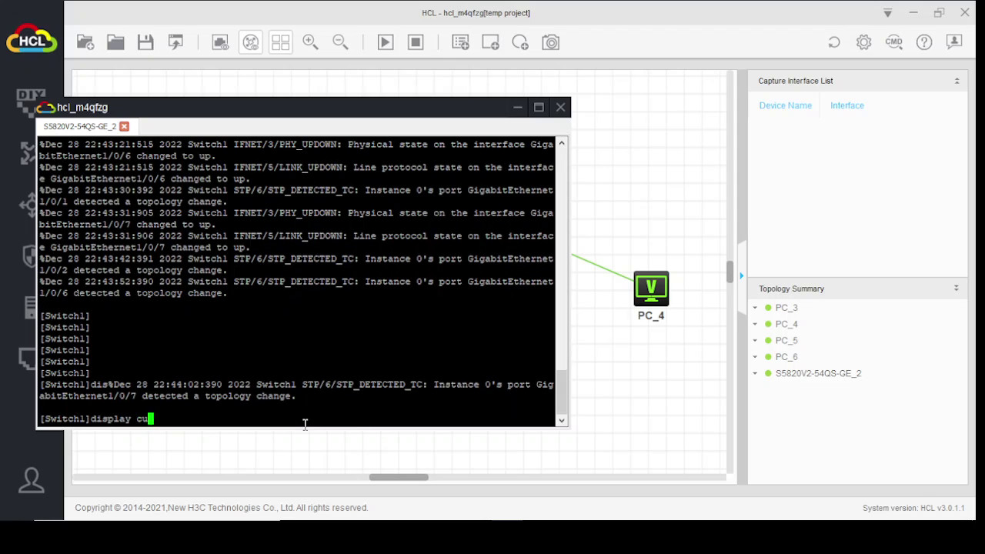
{"action": "key", "text": "Tab"}
{"action": "key", "text": "Return"}
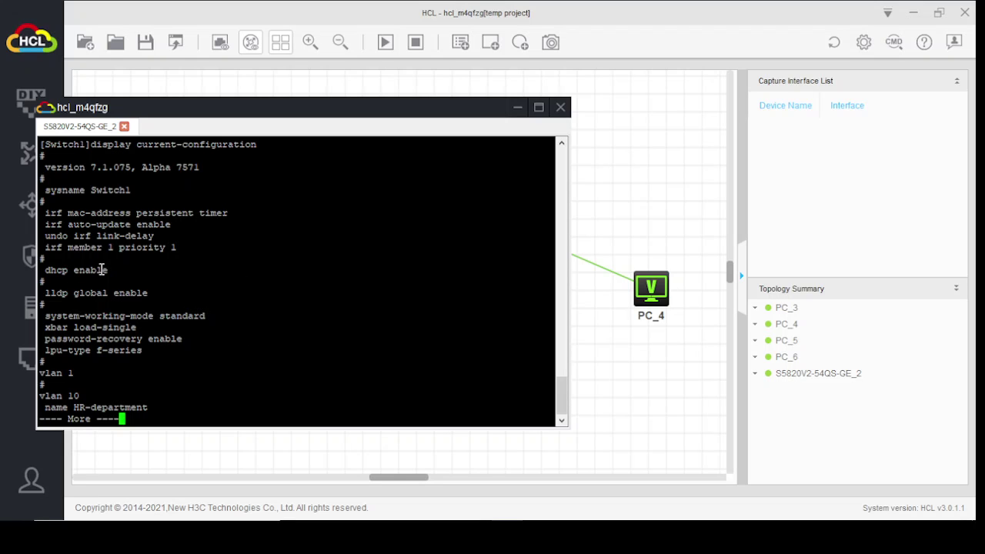
{"action": "key", "text": "space"}
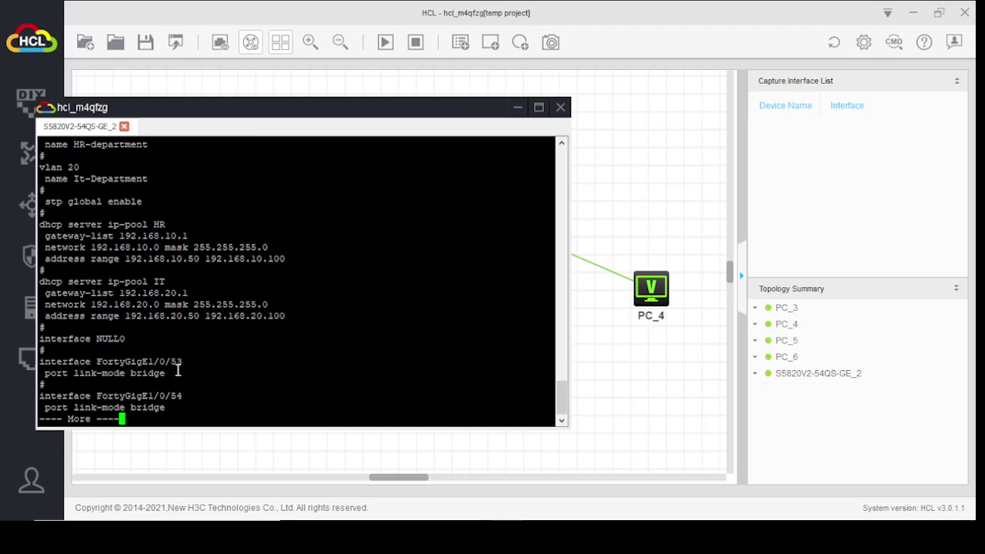
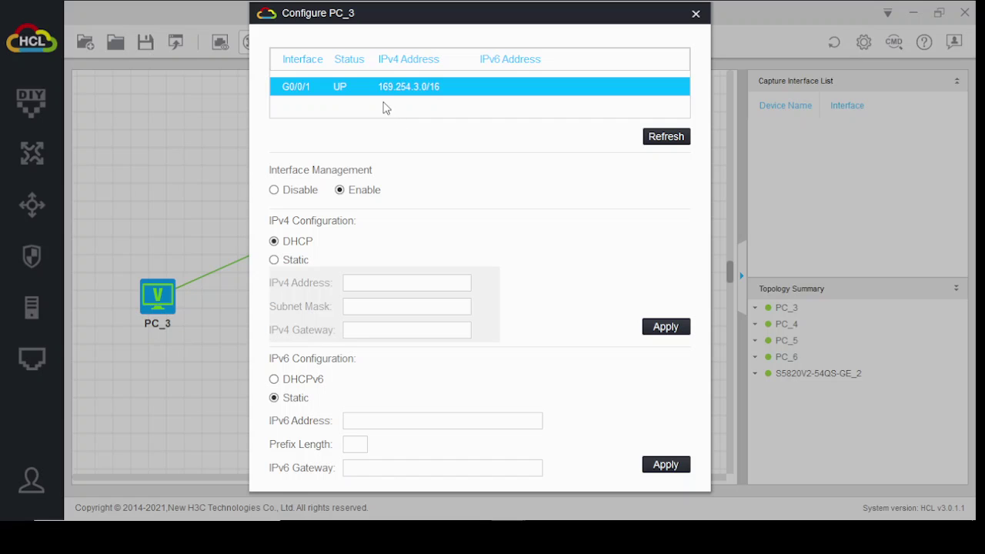
Close PC_3's configuration window and check the G0/0/1 IPv4 addresses of PC_5 and PC_6
{"action": "left_click", "coordinate": [697, 15]}
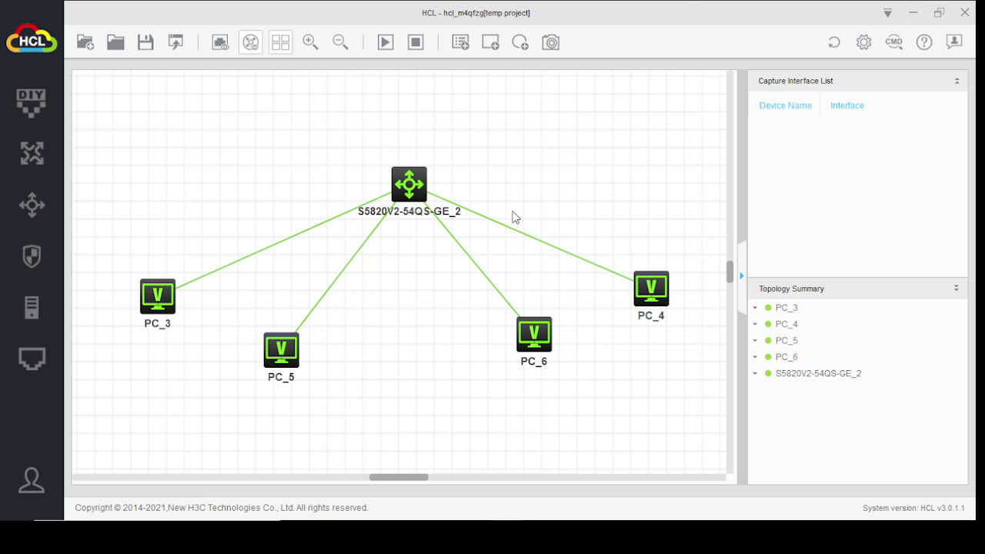
{"action": "right_click", "coordinate": [275, 350]}
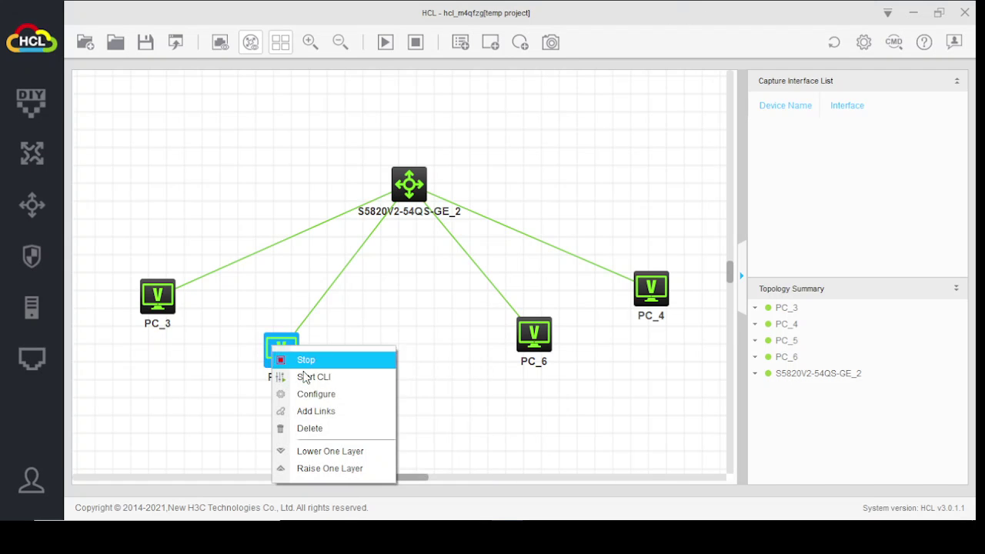
{"action": "left_click", "coordinate": [322, 396]}
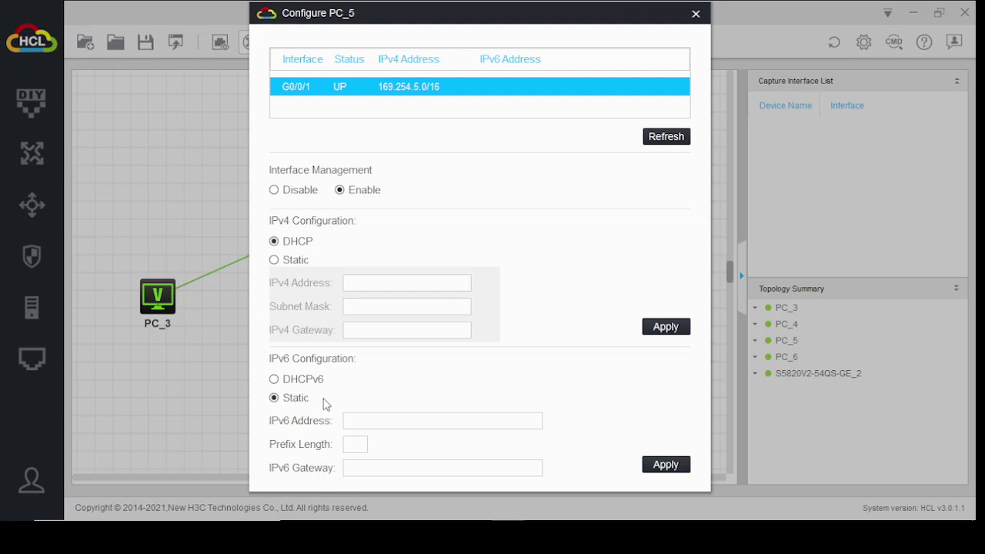
{"action": "left_click", "coordinate": [696, 15]}
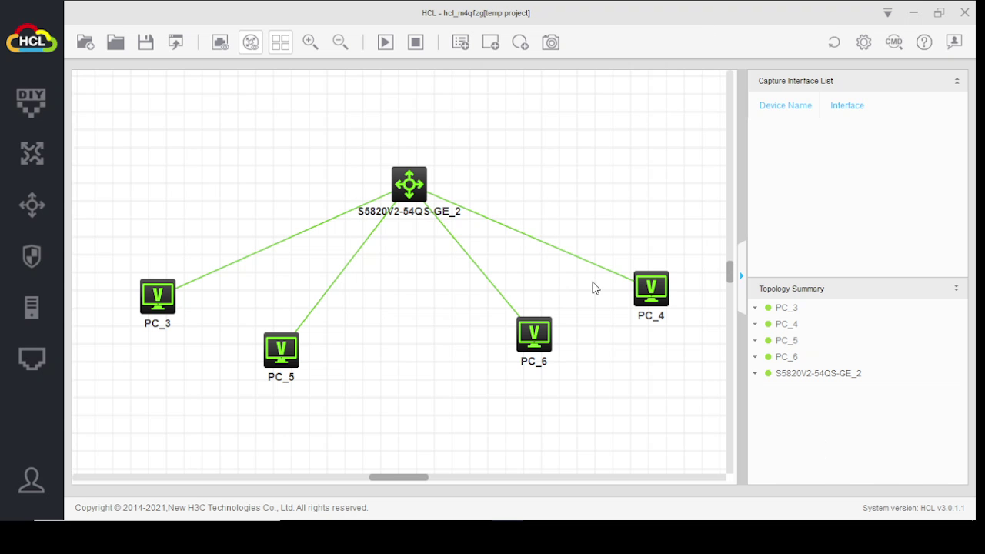
{"action": "right_click", "coordinate": [542, 337]}
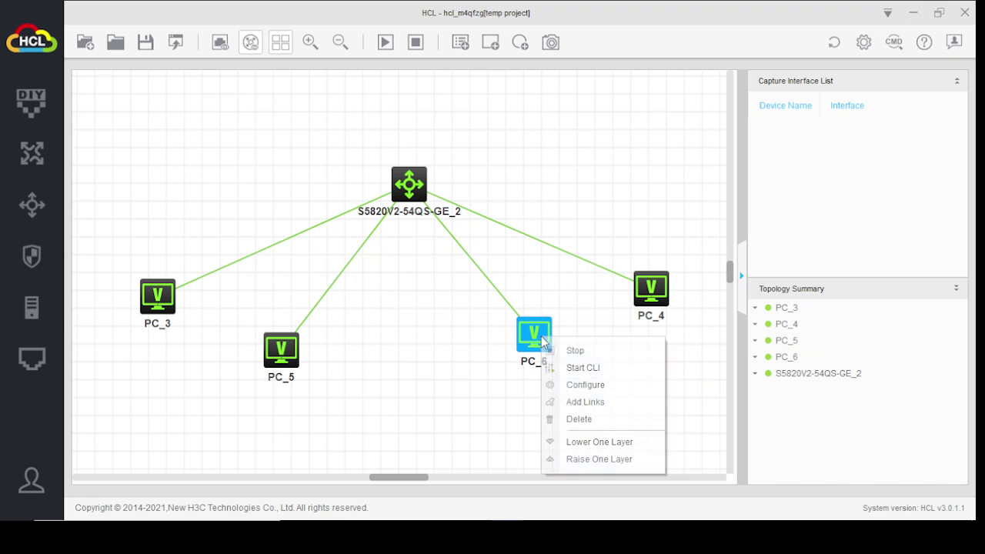
{"action": "left_click", "coordinate": [605, 385]}
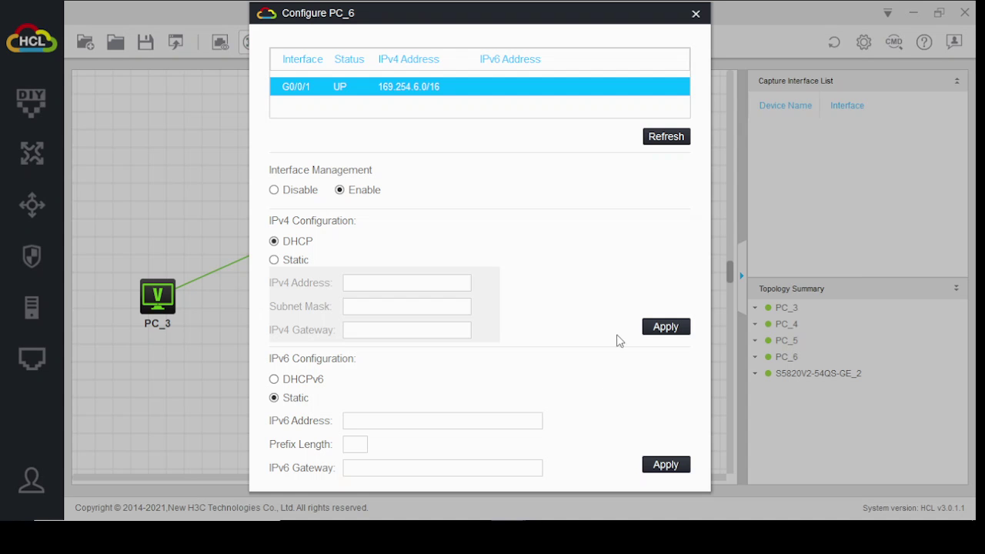
{"action": "left_click", "coordinate": [696, 16]}
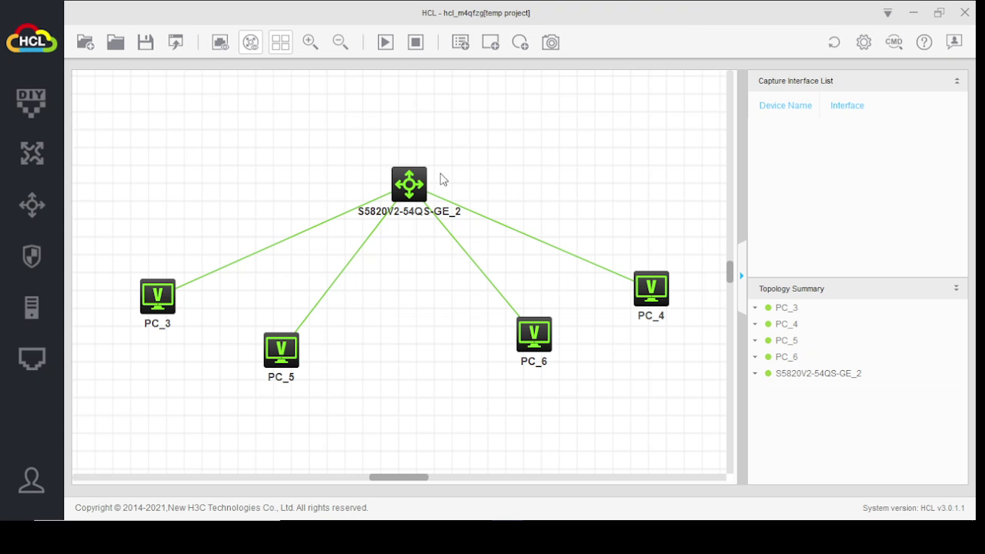
Return to the switch's CLI and page through the rest of the configuration output
{"action": "mouse_move", "coordinate": [408, 189]}
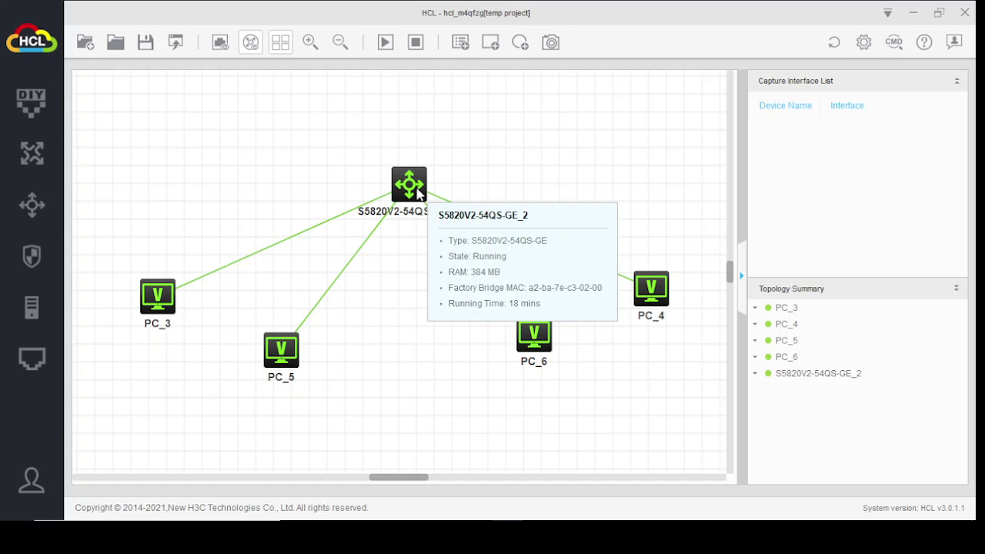
{"action": "right_click", "coordinate": [419, 195]}
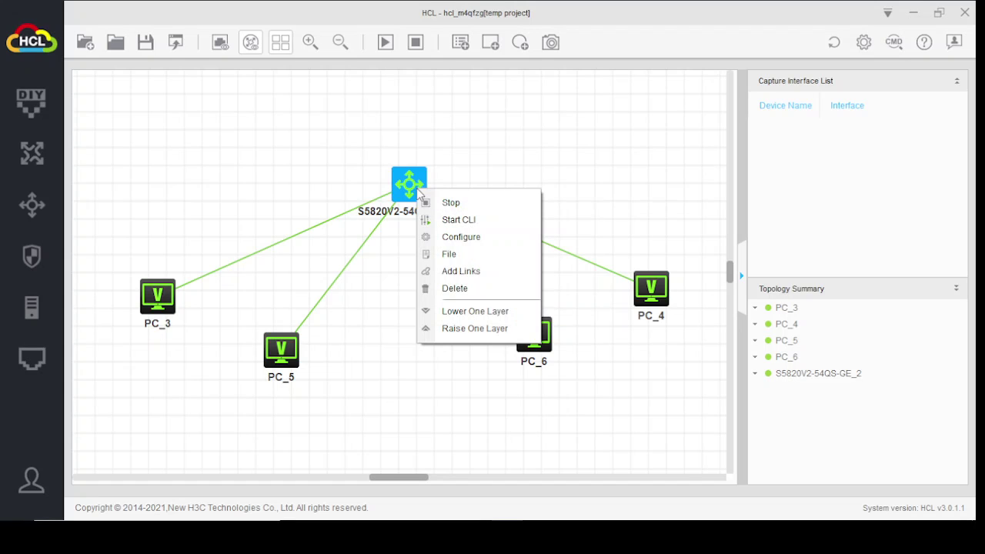
{"action": "key", "text": "Escape"}
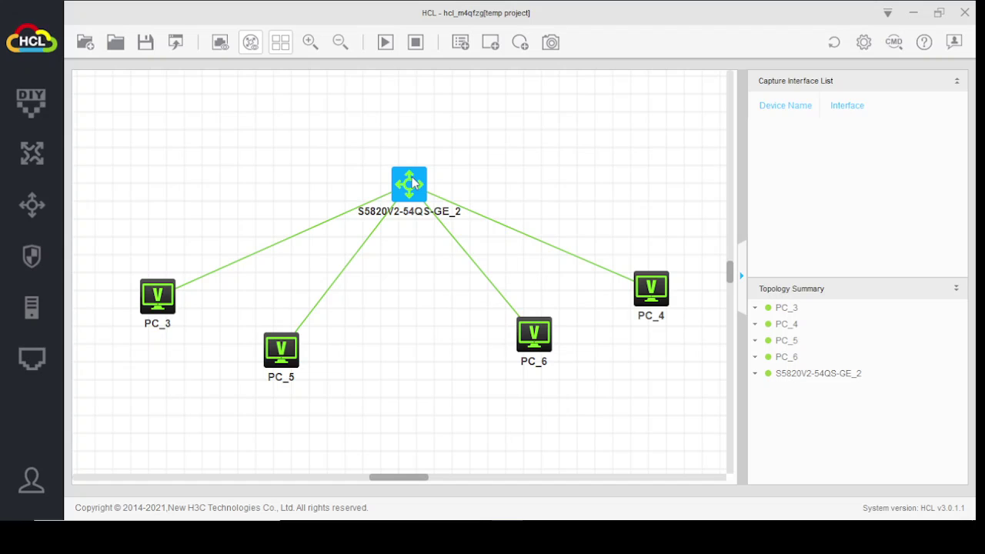
{"action": "double_click", "coordinate": [411, 182]}
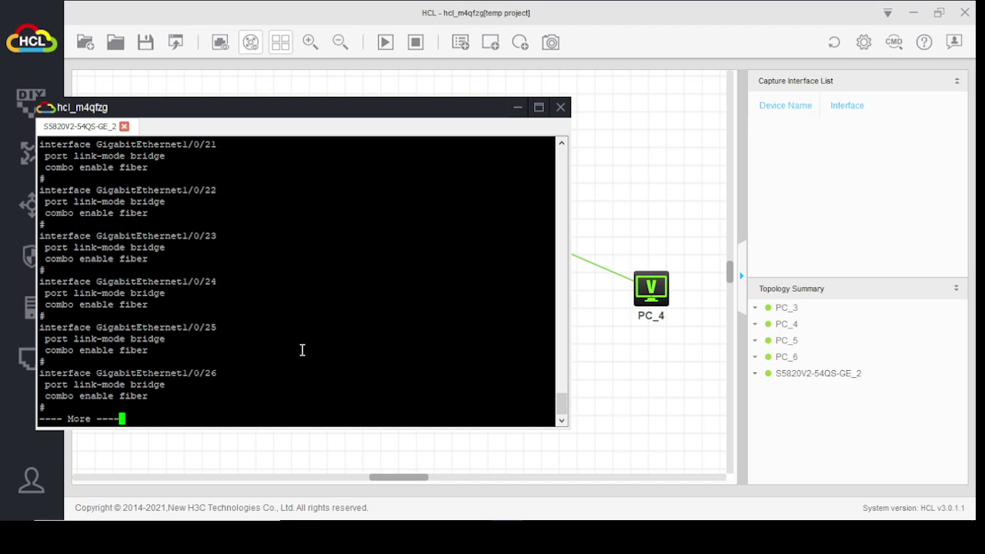
{"action": "key", "text": "space"}
{"action": "key", "text": "space"}
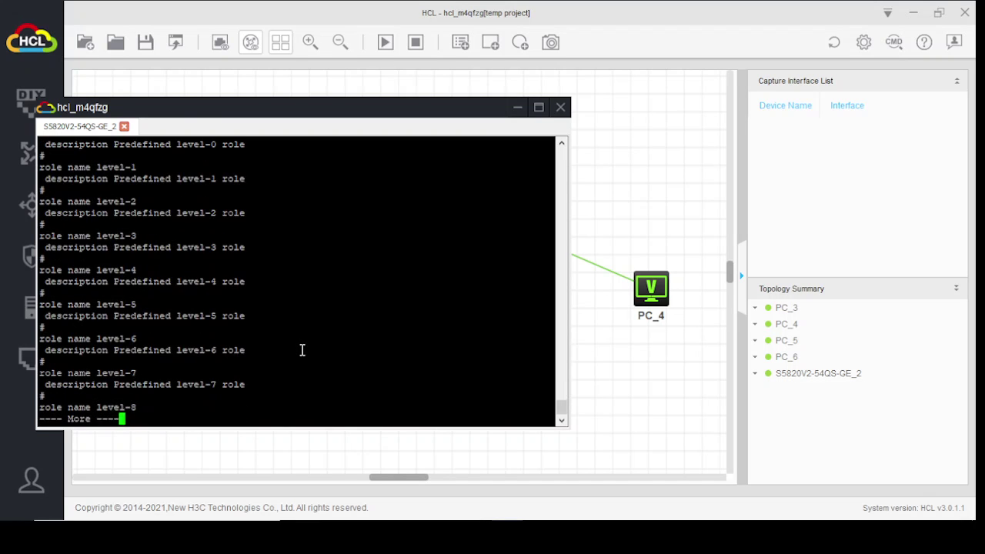
{"action": "key", "text": "space"}
{"action": "key", "text": "space"}
{"action": "key", "text": "space"}
{"action": "key", "text": "space"}
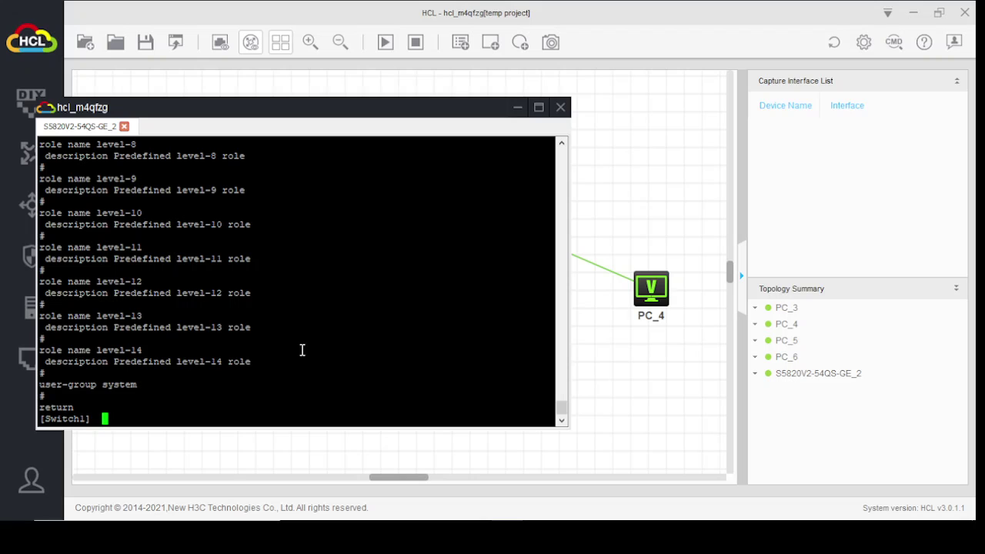
Display the current configuration again and examine the DHCP pools, VLAN interfaces and port VLAN assignments through to the end
{"action": "type", "text": "display current-configuration"}
{"action": "key", "text": "Return"}
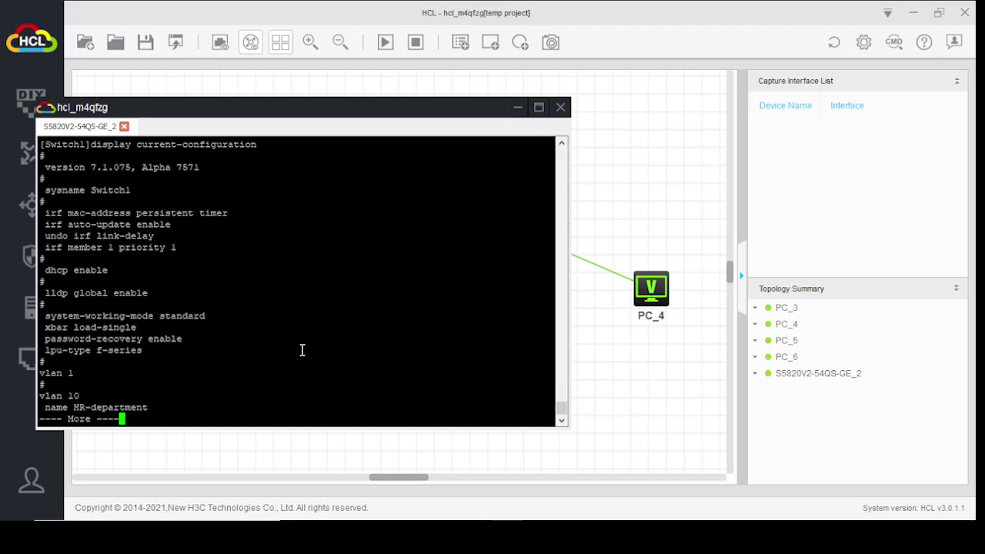
{"action": "key", "text": "space"}
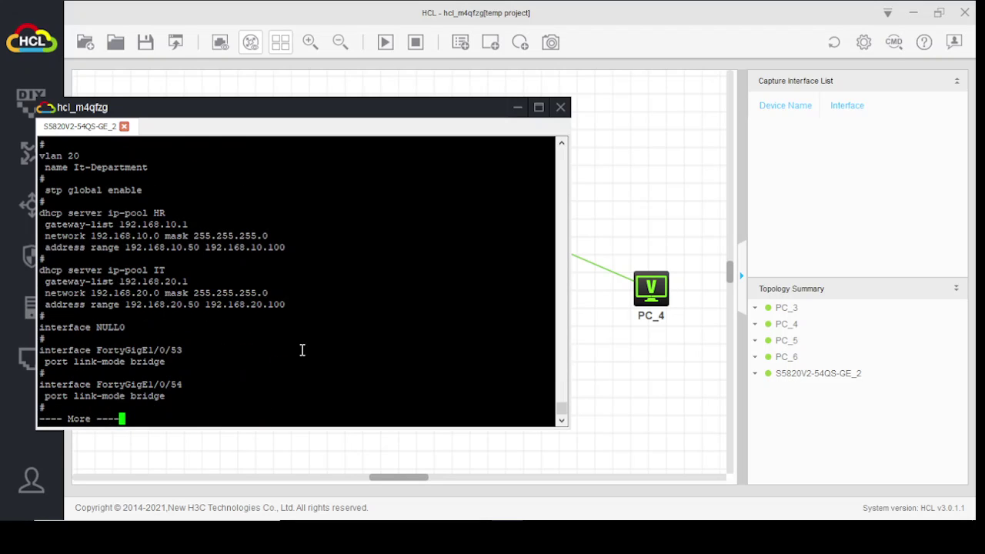
{"action": "key", "text": "space"}
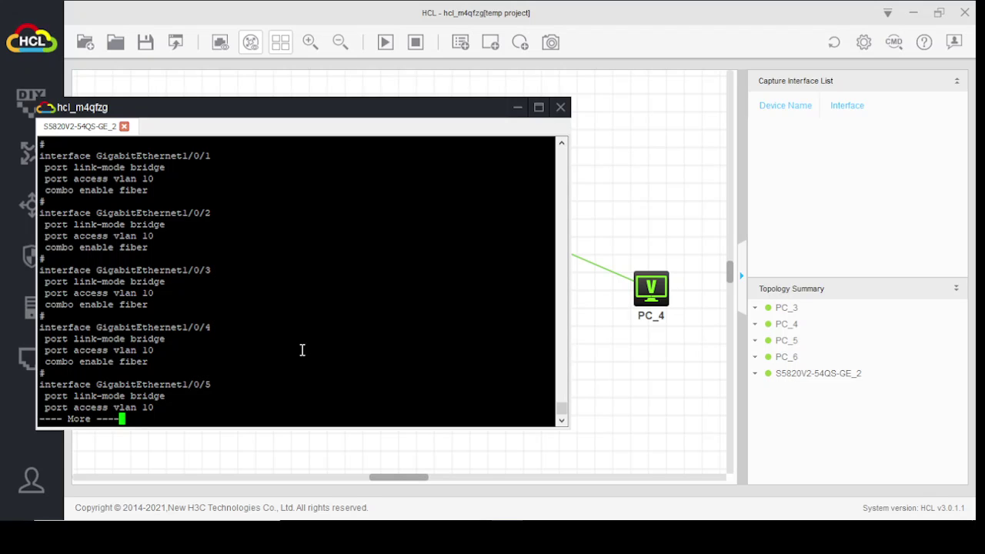
{"action": "key", "text": "space"}
{"action": "key", "text": "space"}
{"action": "key", "text": "space"}
{"action": "key", "text": "space"}
{"action": "key", "text": "space"}
{"action": "key", "text": "space"}
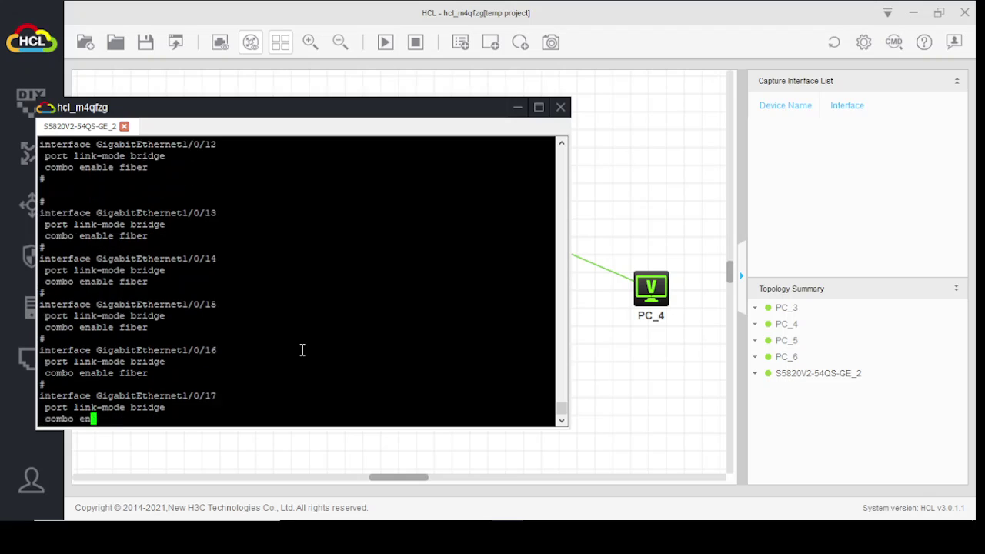
{"action": "key", "text": "space"}
{"action": "key", "text": "space"}
{"action": "key", "text": "space"}
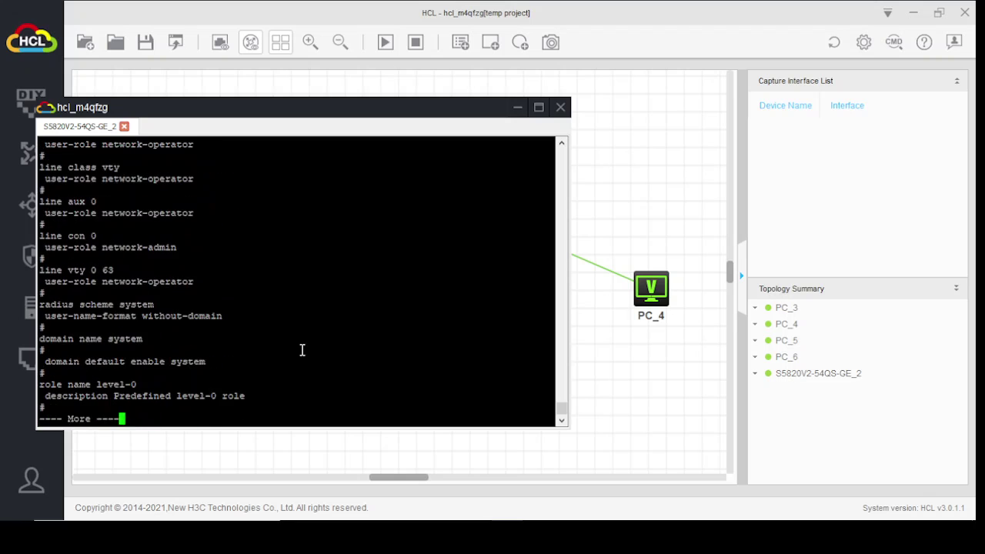
{"action": "key", "text": "Return"}
{"action": "key", "text": "Return"}
{"action": "key", "text": "Return"}
{"action": "key", "text": "Return"}
{"action": "key", "text": "Return"}
{"action": "key", "text": "Return"}
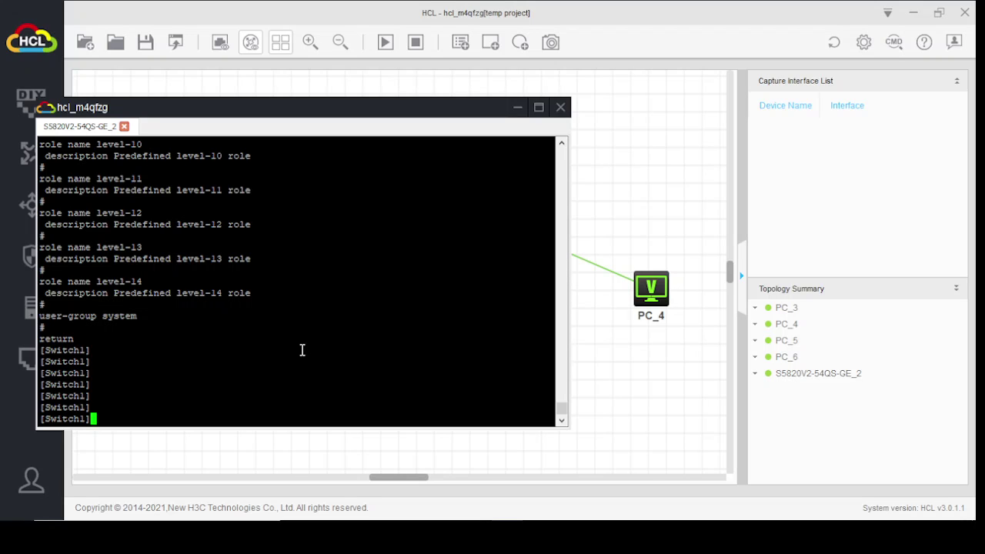
Create Vlan-interface 10 on the switch and enter its interface view
{"action": "type", "text": "inter"}
{"action": "key", "text": "Tab"}
{"action": "type", "text": "vl"}
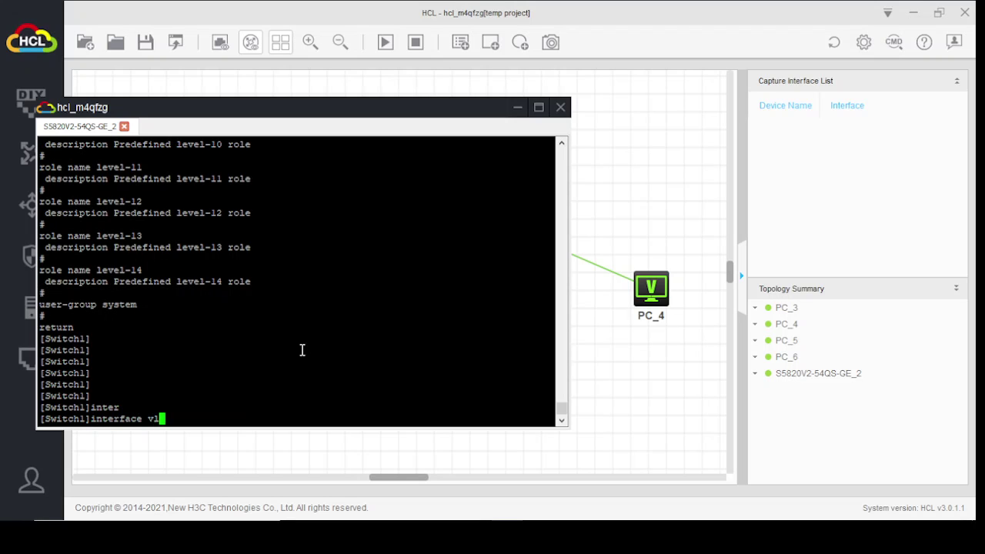
{"action": "key", "text": "Tab"}
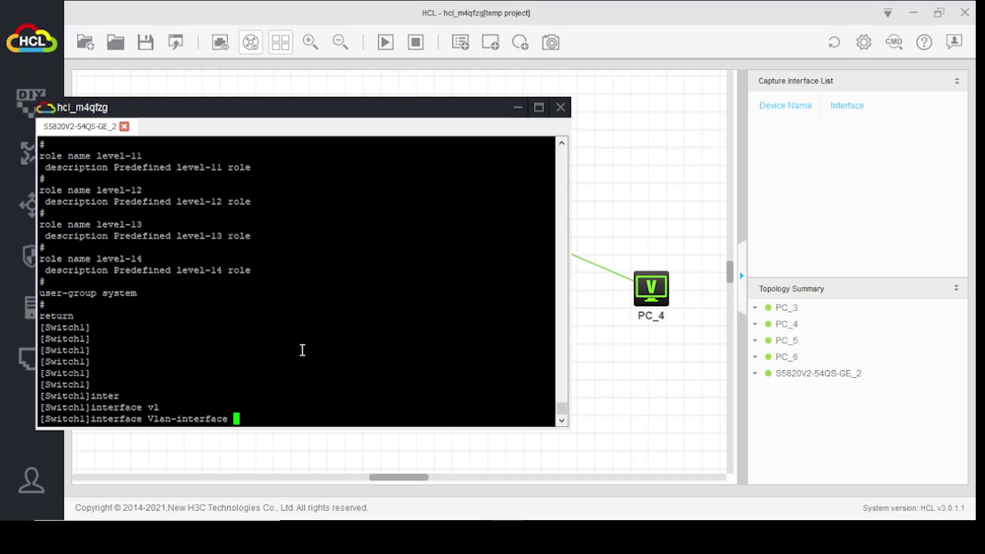
{"action": "type", "text": "10"}
{"action": "key", "text": "Return"}
{"action": "key", "text": "Return"}
{"action": "key", "text": "Return"}
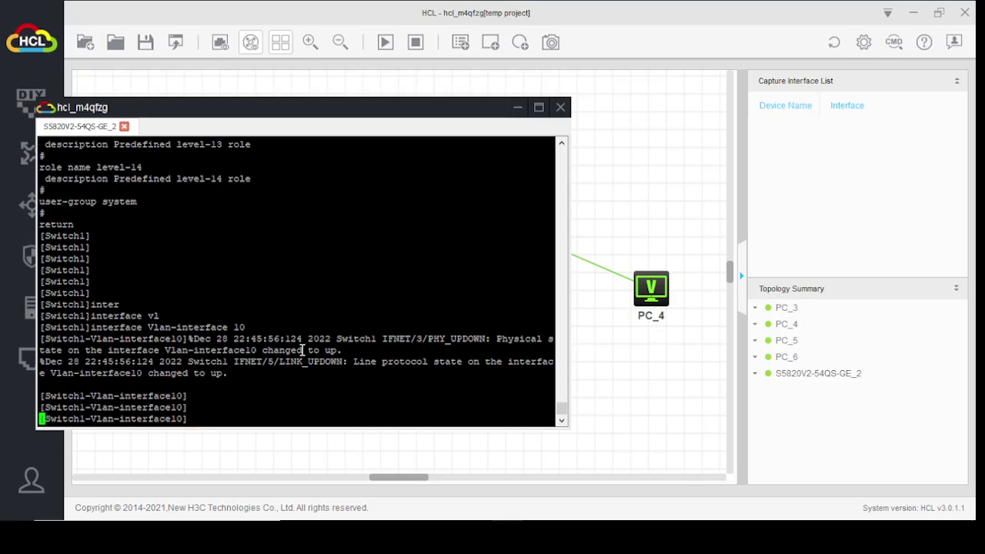
{"action": "key", "text": "Return"}
Assign IP address 192.168.10.1 with mask 255.255.255.0 to Vlan-interface 10 and quit back to the system view
{"action": "type", "text": "ip ad"}
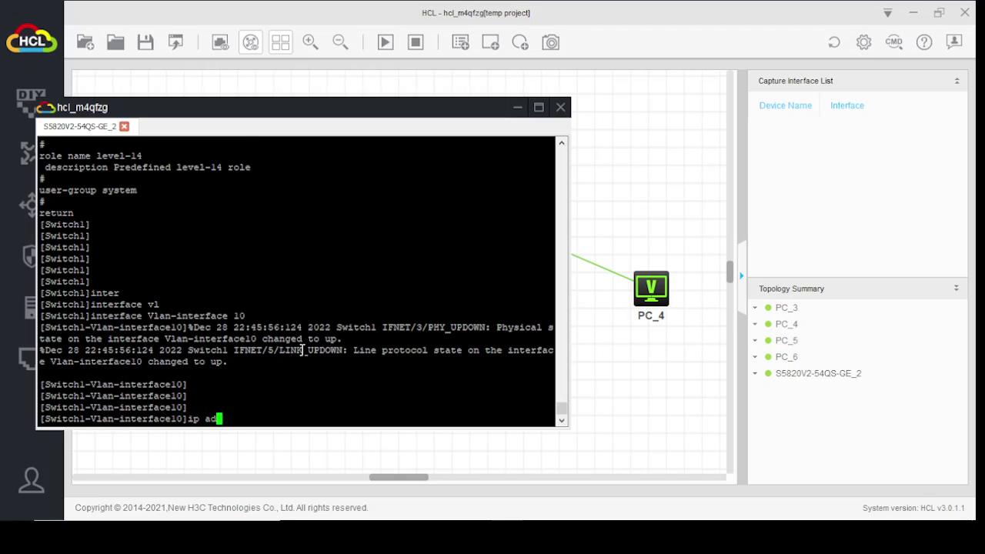
{"action": "key", "text": "Tab"}
{"action": "type", "text": "192"}
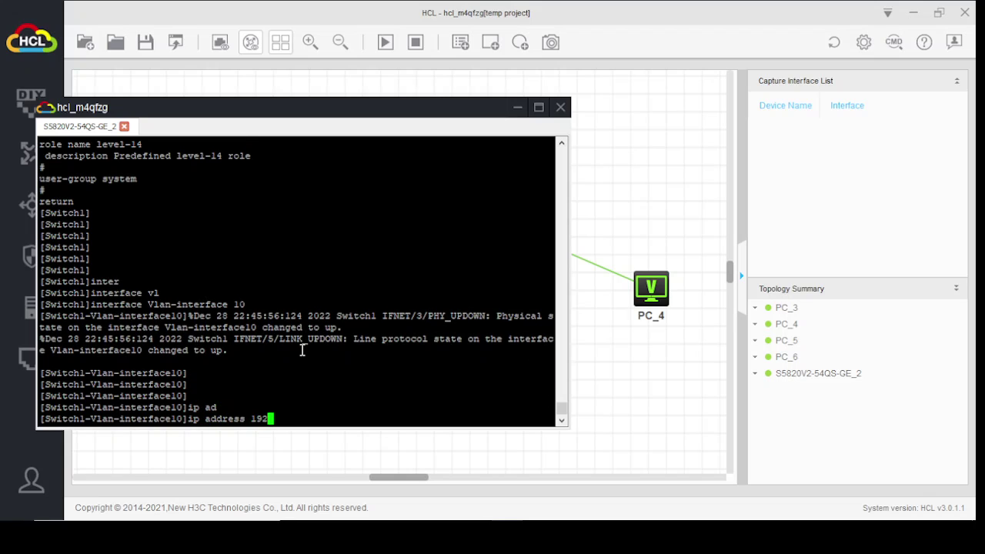
{"action": "type", "text": ".168.10.1 255.255."}
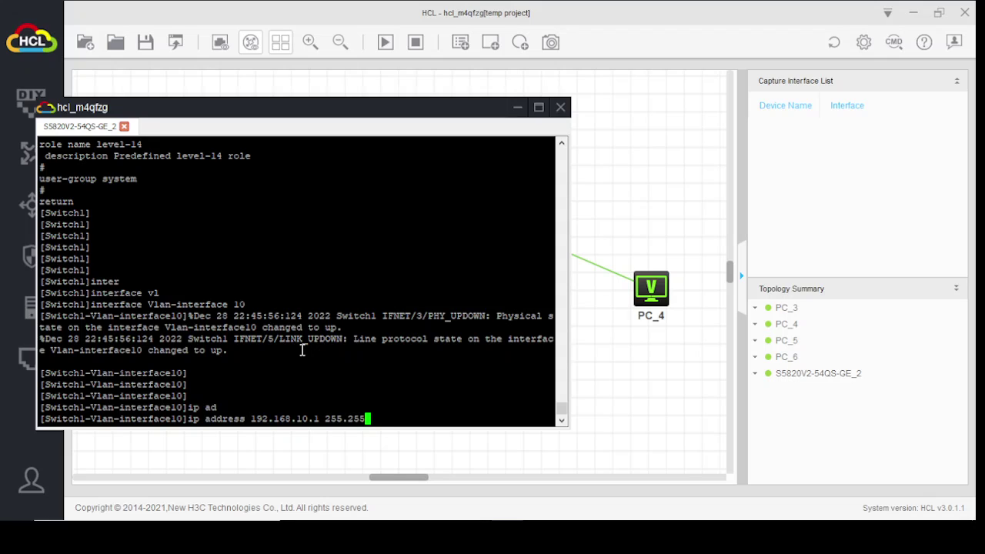
{"action": "type", "text": "225"}
{"action": "key", "text": "BackSpace"}
{"action": "key", "text": "BackSpace"}
{"action": "type", "text": "55.0"}
{"action": "key", "text": "Return"}
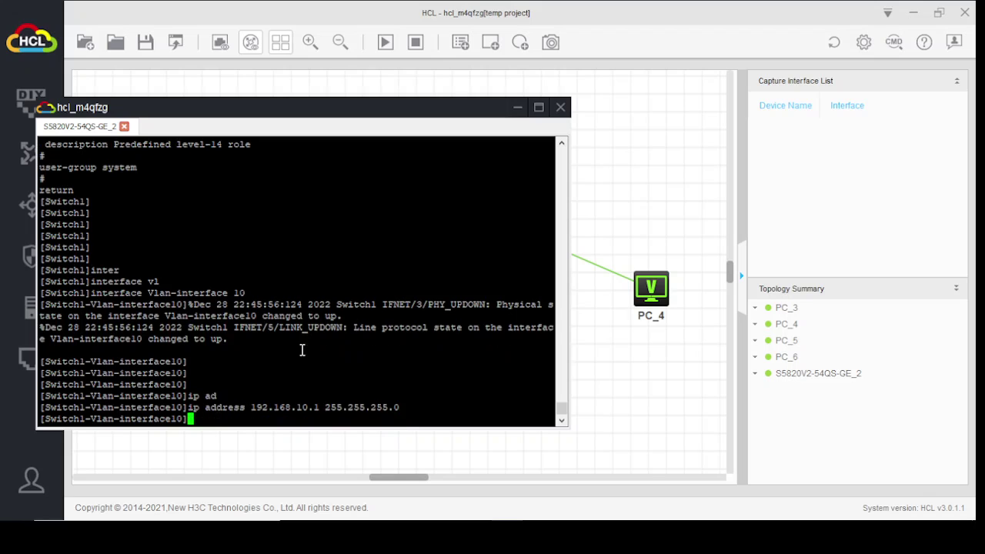
{"action": "key", "text": "Return"}
{"action": "key", "text": "Return"}
{"action": "key", "text": "Return"}
{"action": "type", "text": "quit"}
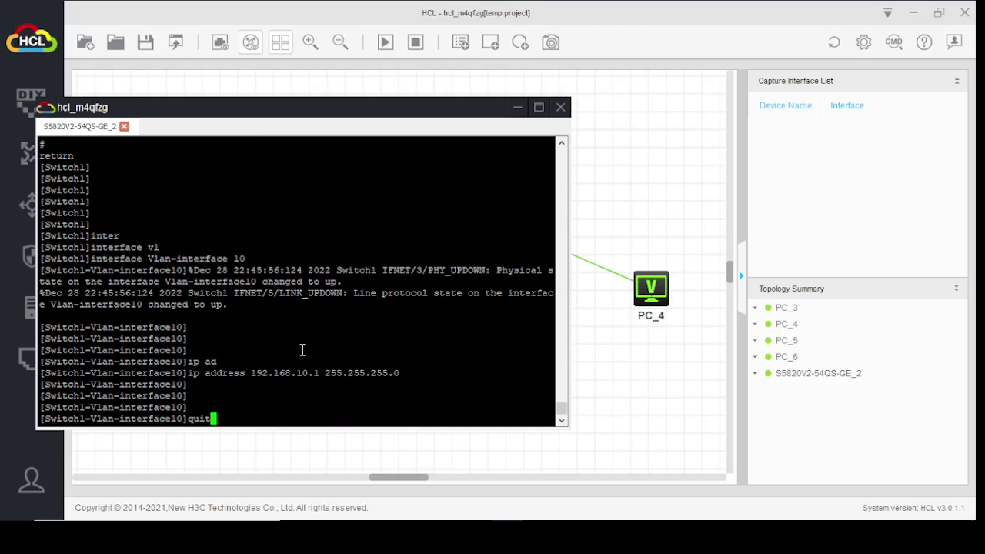
{"action": "key", "text": "Return"}
Create Vlan-interface 20 on the switch and enter its interface view
{"action": "type", "text": "inter"}
{"action": "key", "text": "Tab"}
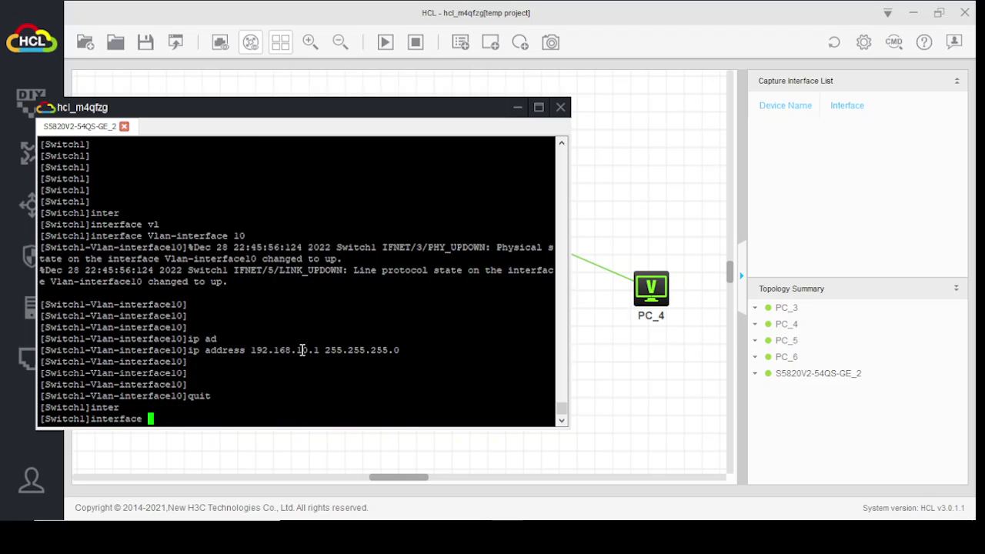
{"action": "type", "text": "vl"}
{"action": "key", "text": "Tab"}
{"action": "type", "text": "20"}
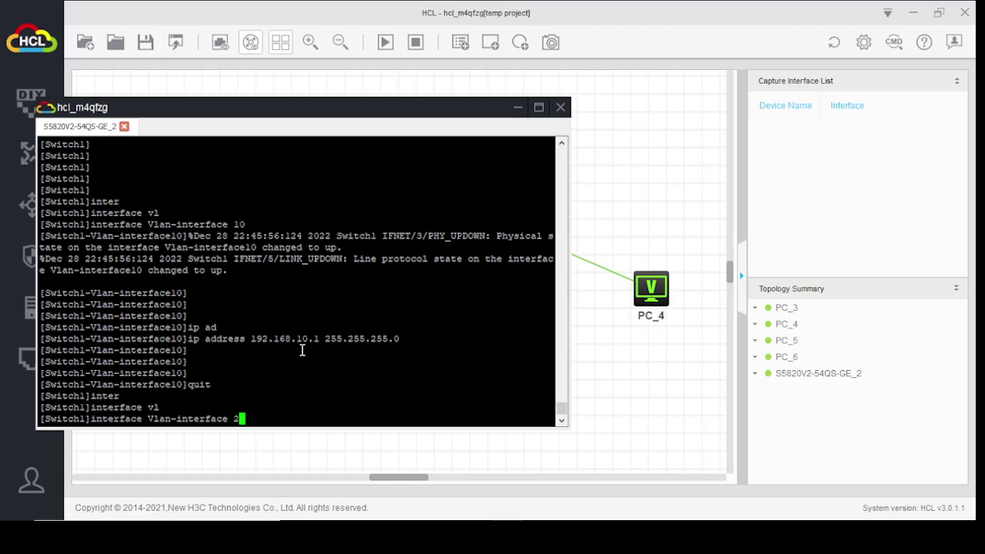
{"action": "key", "text": "Return"}
{"action": "key", "text": "Return"}
{"action": "key", "text": "Return"}
{"action": "key", "text": "Return"}
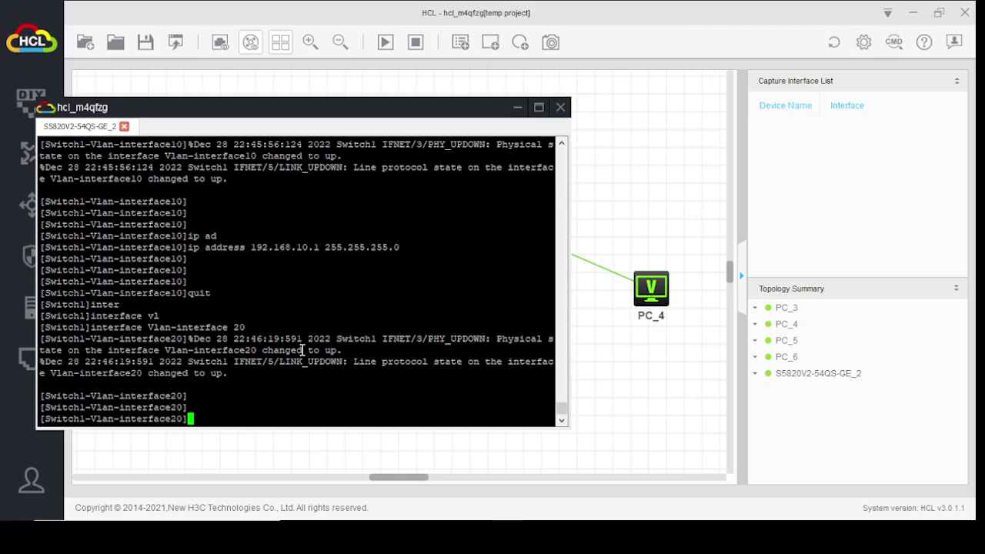
Assign IP address 192.168.20.1 with mask 255.255.255.0 to Vlan-interface 20 and quit back to the system view
{"action": "type", "text": "ip ad"}
{"action": "key", "text": "Tab"}
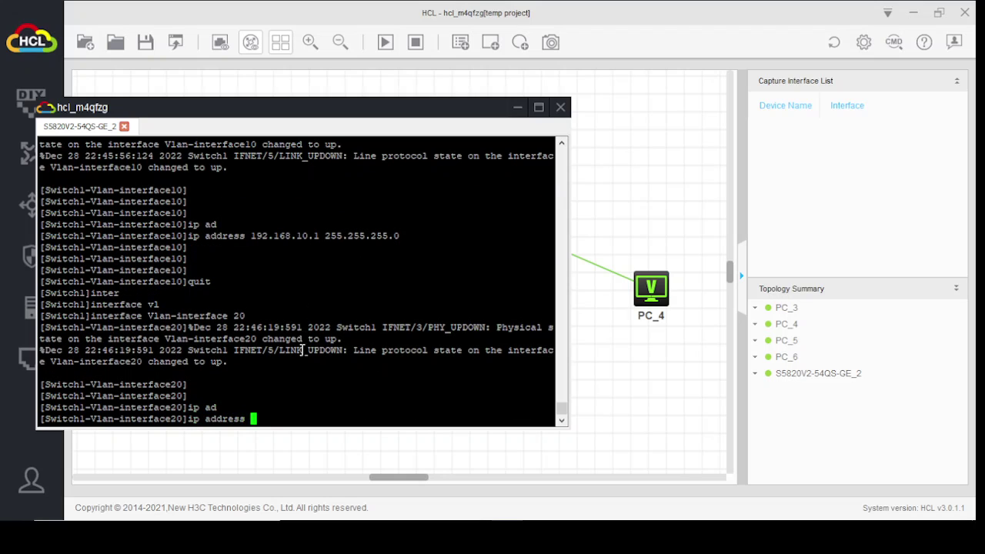
{"action": "type", "text": "192.168.20.1 25"}
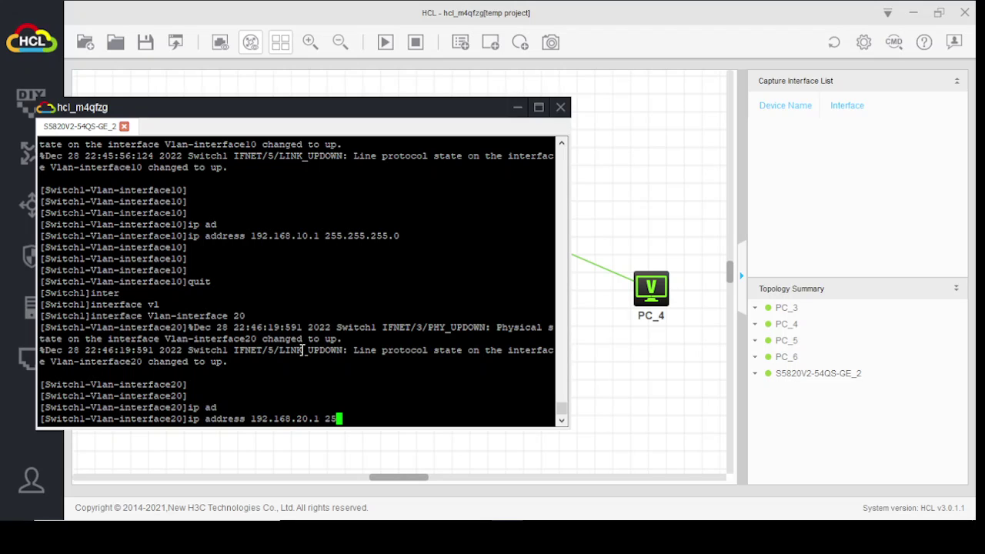
{"action": "type", "text": "5.255.255.0"}
{"action": "key", "text": "Return"}
{"action": "key", "text": "Return"}
{"action": "key", "text": "Return"}
{"action": "key", "text": "Return"}
{"action": "type", "text": "quit"}
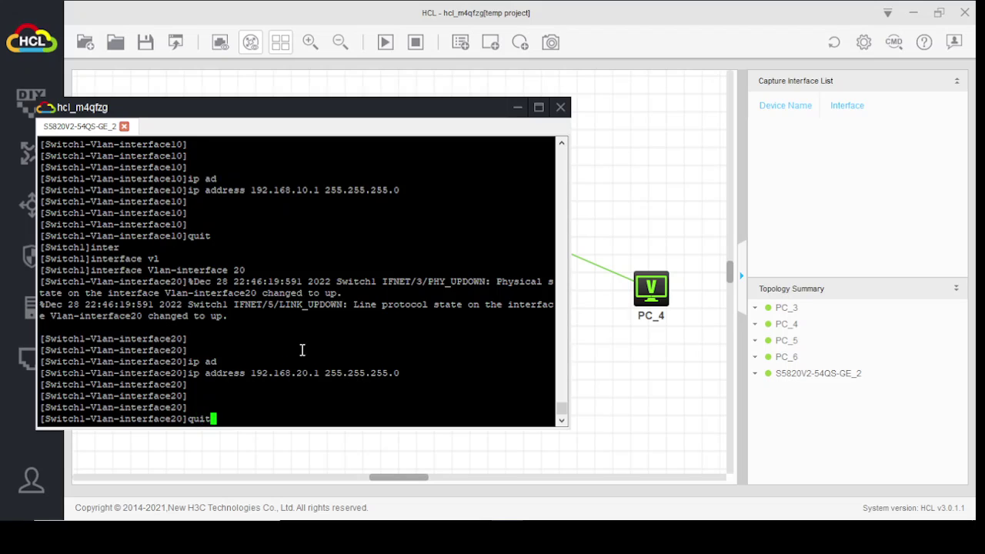
{"action": "key", "text": "Return"}
{"action": "key", "text": "Return"}
{"action": "key", "text": "Return"}
{"action": "key", "text": "Return"}
Enter interface range view for GigabitEthernet 1/0/1 to GigabitEthernet 1/0/10
{"action": "type", "text": "inter"}
{"action": "key", "text": "Tab"}
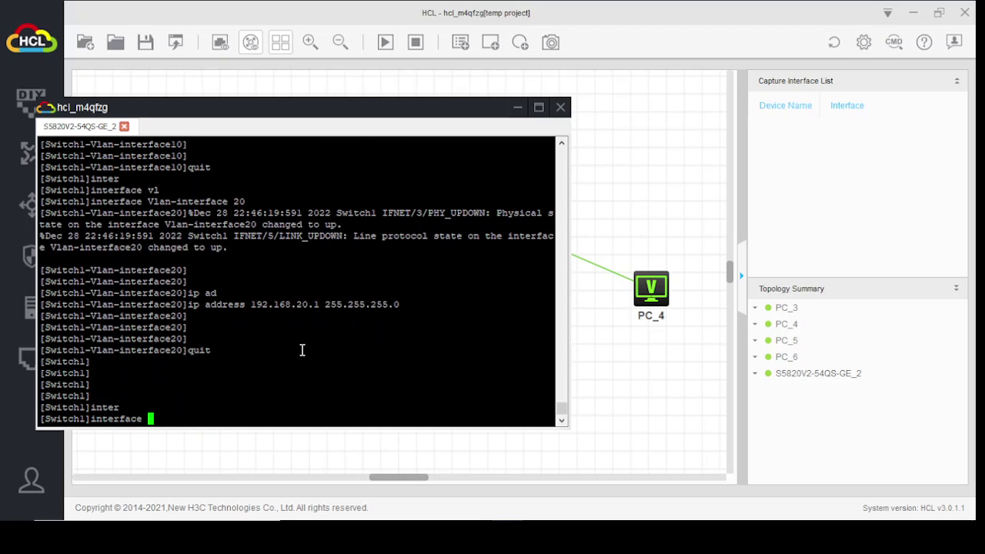
{"action": "type", "text": "r"}
{"action": "key", "text": "Tab"}
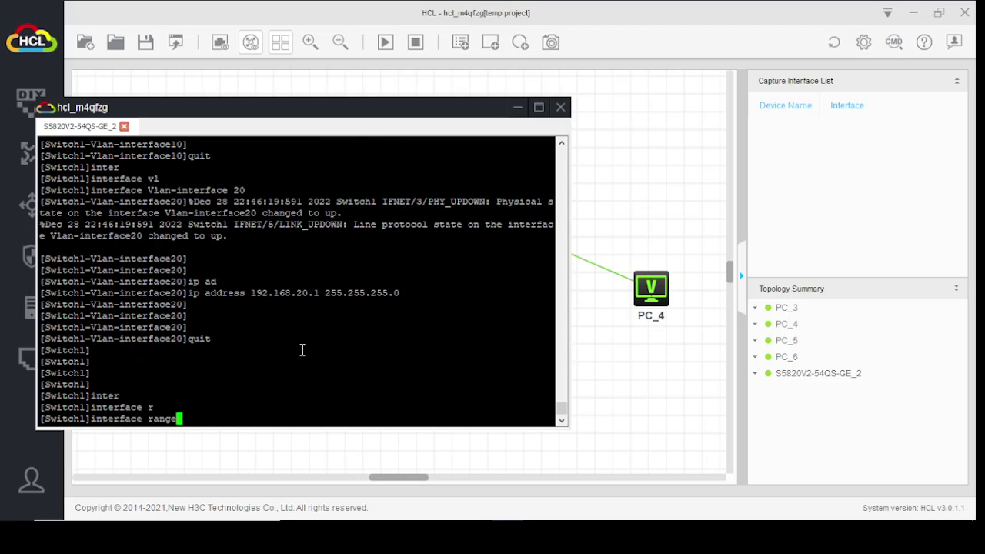
{"action": "type", "text": "gi"}
{"action": "key", "text": "Tab"}
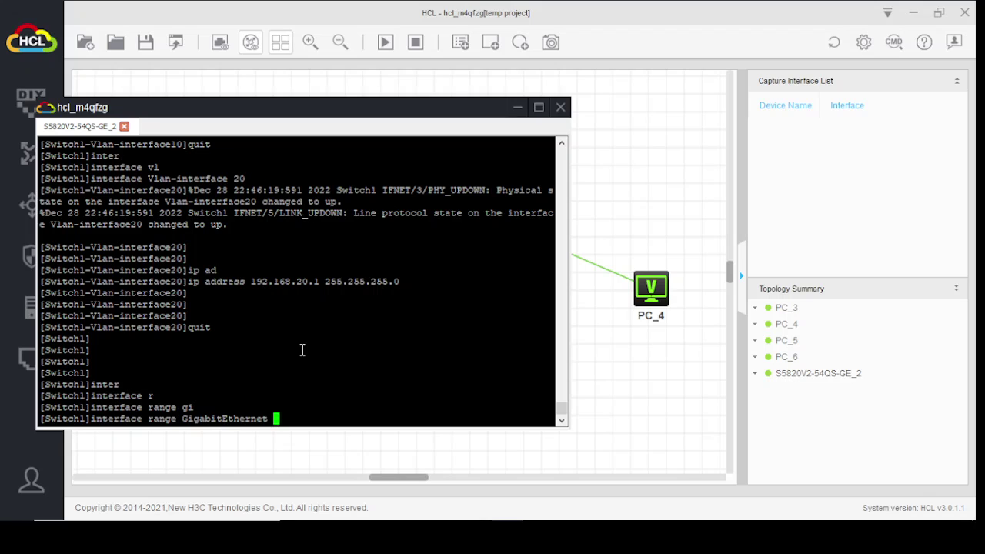
{"action": "type", "text": "1/0/1 to Gigabi"}
{"action": "key", "text": "Tab"}
{"action": "type", "text": "inter"}
{"action": "key", "text": "Tab"}
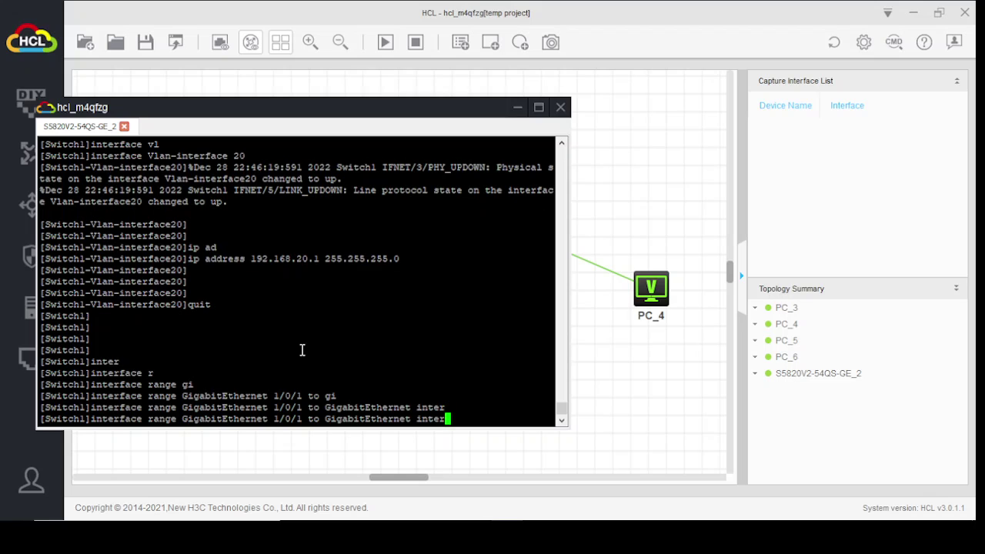
{"action": "key", "text": "Tab"}
{"action": "key", "text": "BackSpace"}
{"action": "key", "text": "BackSpace"}
{"action": "key", "text": "BackSpace"}
{"action": "key", "text": "BackSpace"}
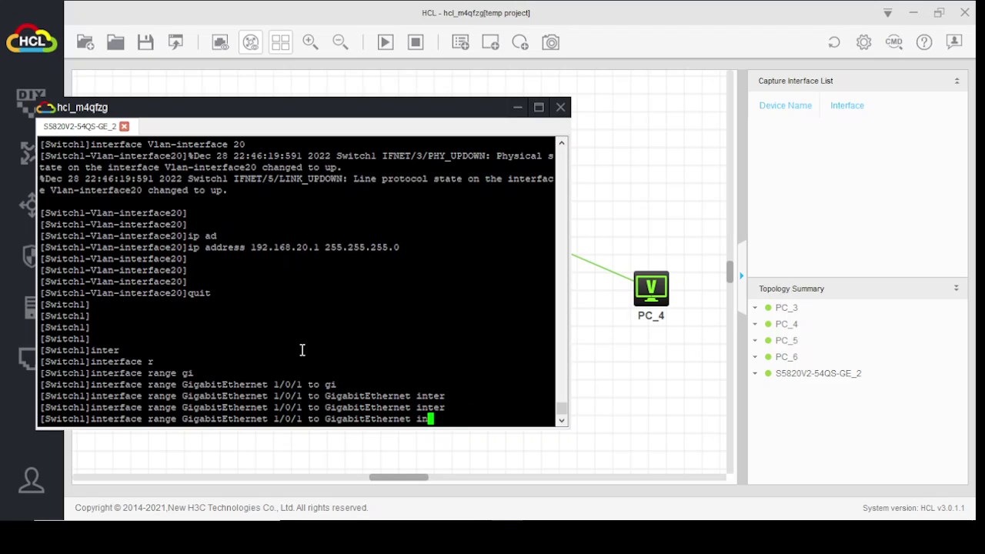
{"action": "key", "text": "BackSpace"}
{"action": "key", "text": "Tab"}
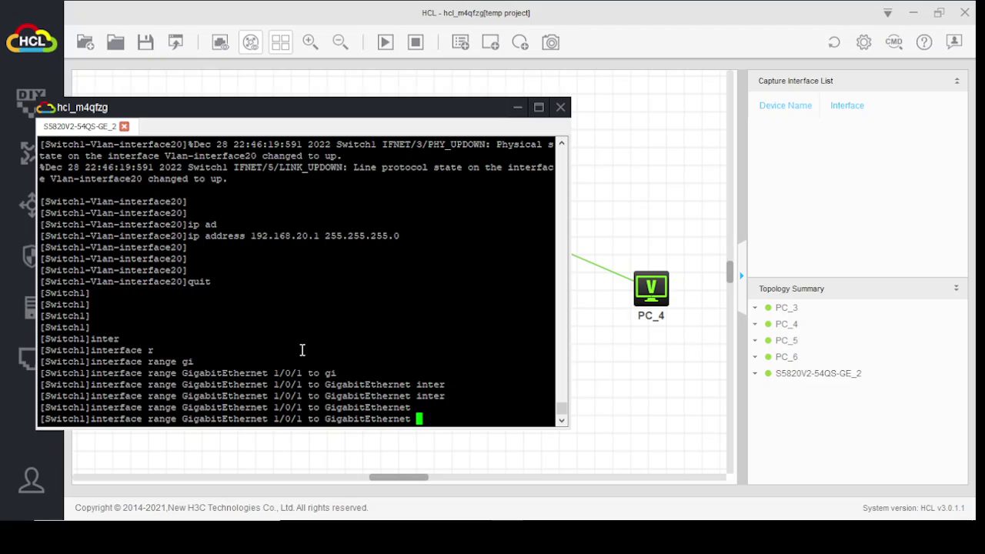
{"action": "type", "text": "1/0/10"}
{"action": "key", "text": "Return"}
Shut down all ports in the selected GigabitEthernet range
{"action": "type", "text": "shu"}
{"action": "key", "text": "Tab"}
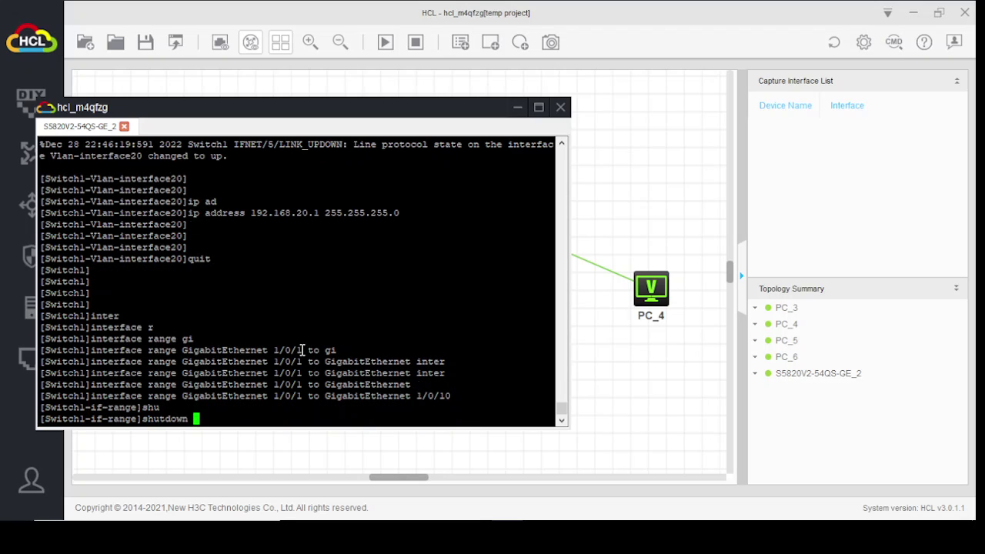
{"action": "key", "text": "Return"}
{"action": "key", "text": "Return"}
{"action": "key", "text": "Return"}
{"action": "key", "text": "Return"}
{"action": "key", "text": "Return"}
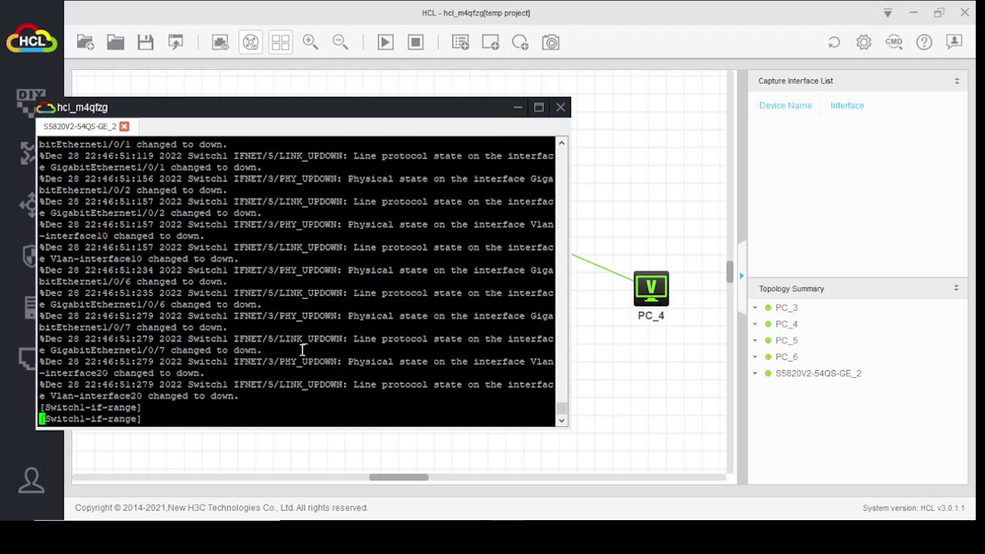
Bring the ports in the range back up with undo shutdown and quit to the system view
{"action": "type", "text": "undo d"}
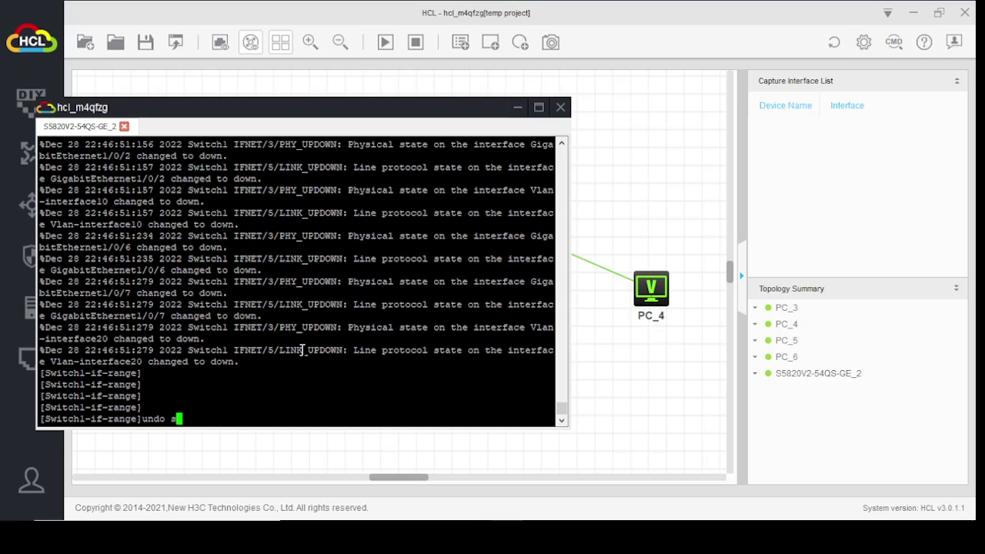
{"action": "type", "text": "hu"}
{"action": "key", "text": "Tab"}
{"action": "key", "text": "Return"}
{"action": "key", "text": "Return"}
{"action": "key", "text": "Return"}
{"action": "key", "text": "Return"}
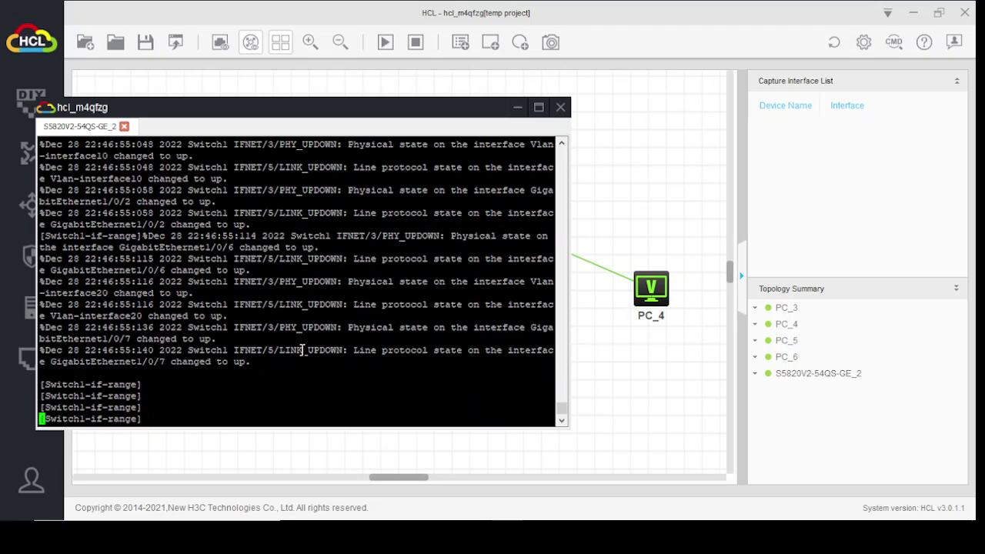
{"action": "key", "text": "Return"}
{"action": "key", "text": "Return"}
{"action": "key", "text": "Return"}
{"action": "key", "text": "Return"}
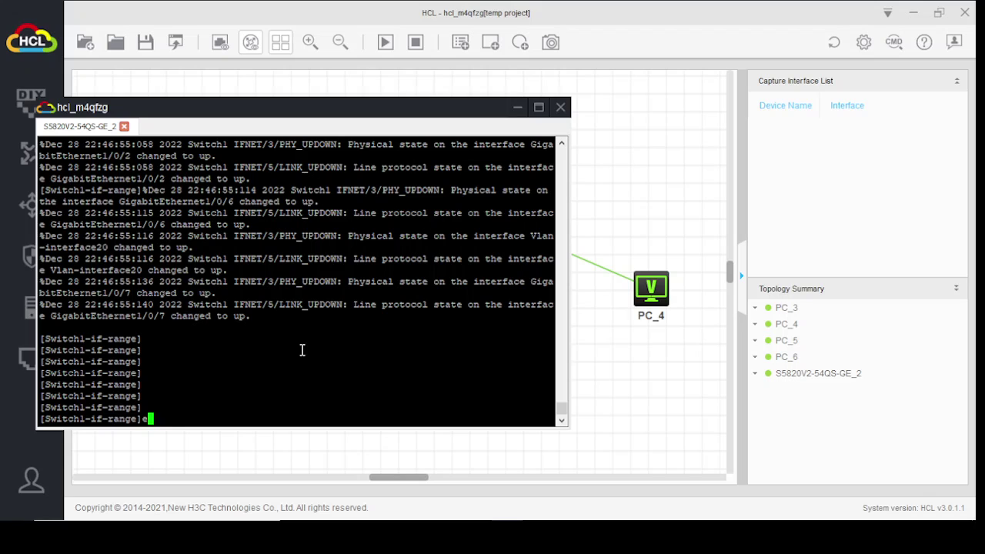
{"action": "type", "text": "quit"}
{"action": "key", "text": "Return"}
{"action": "key", "text": "Return"}
{"action": "key", "text": "Return"}
{"action": "key", "text": "Return"}
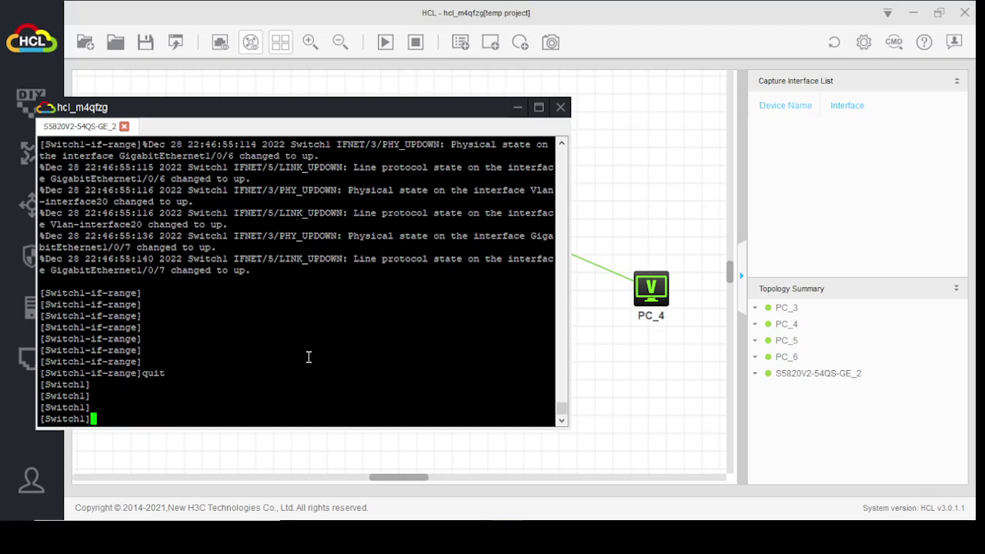
Minimize the switch's CLI and check in PC_3's configuration whether interface G0/0/1 has an IPv4 address
{"action": "left_click", "coordinate": [517, 107]}
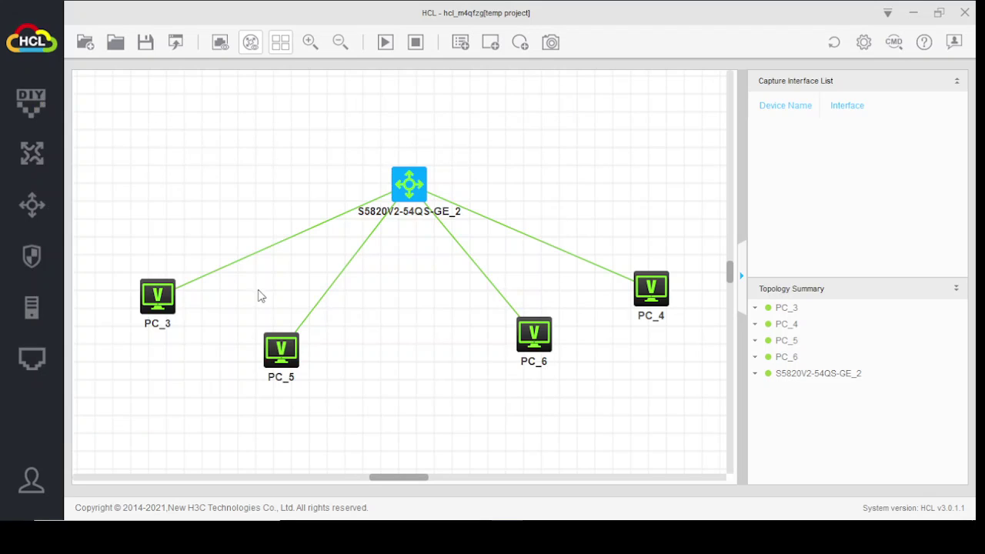
{"action": "left_click", "coordinate": [158, 296]}
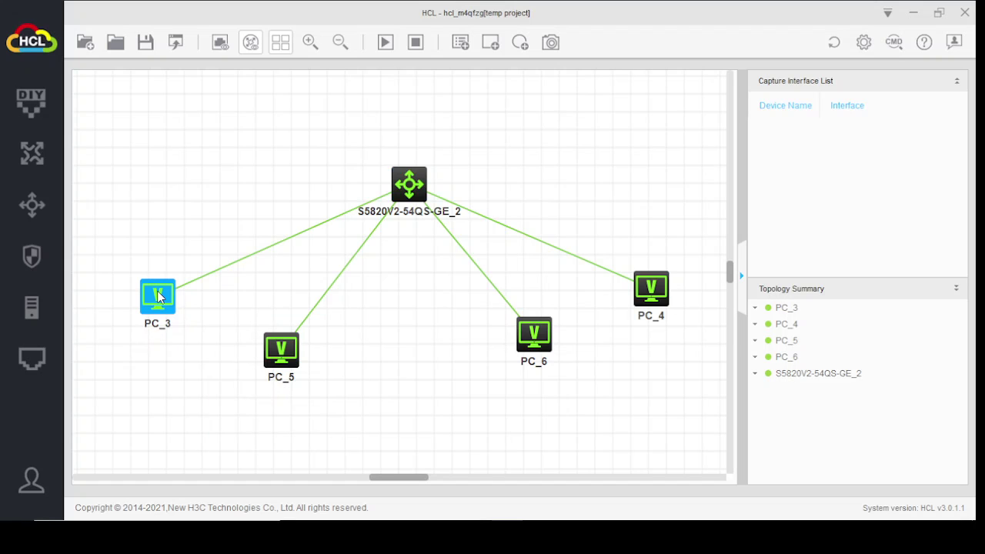
{"action": "right_click", "coordinate": [158, 296]}
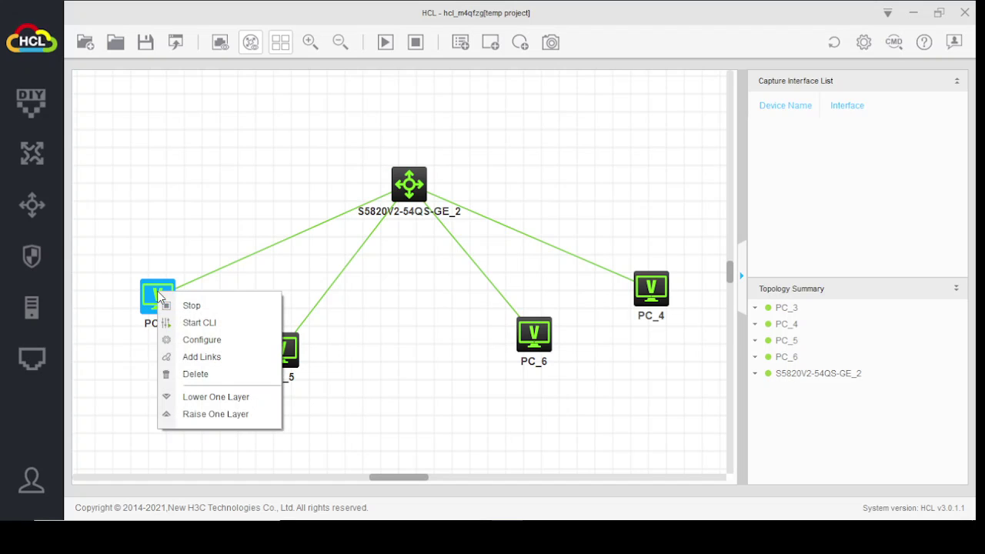
{"action": "left_click", "coordinate": [206, 339]}
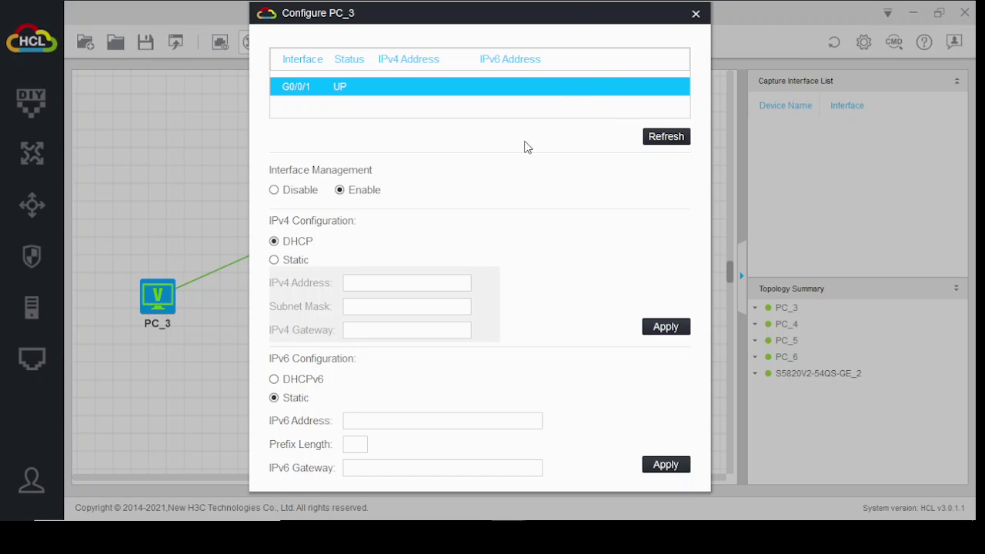
{"action": "left_click", "coordinate": [696, 14]}
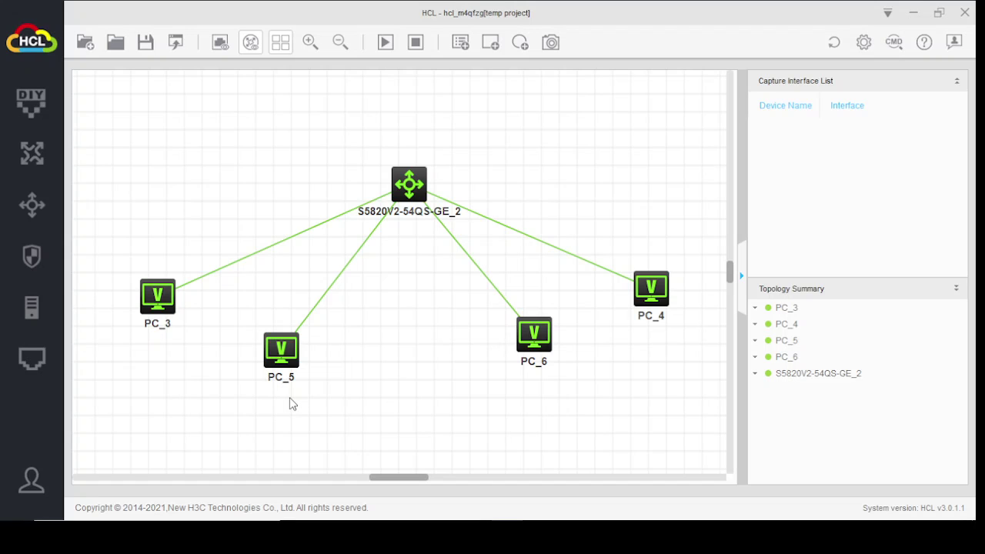
{"action": "left_click", "coordinate": [157, 301]}
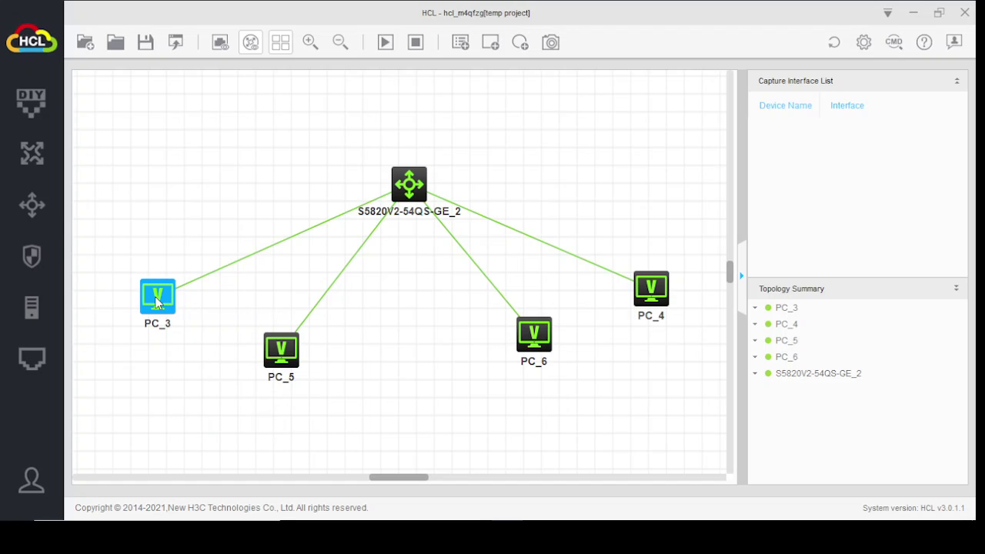
{"action": "double_click", "coordinate": [157, 302]}
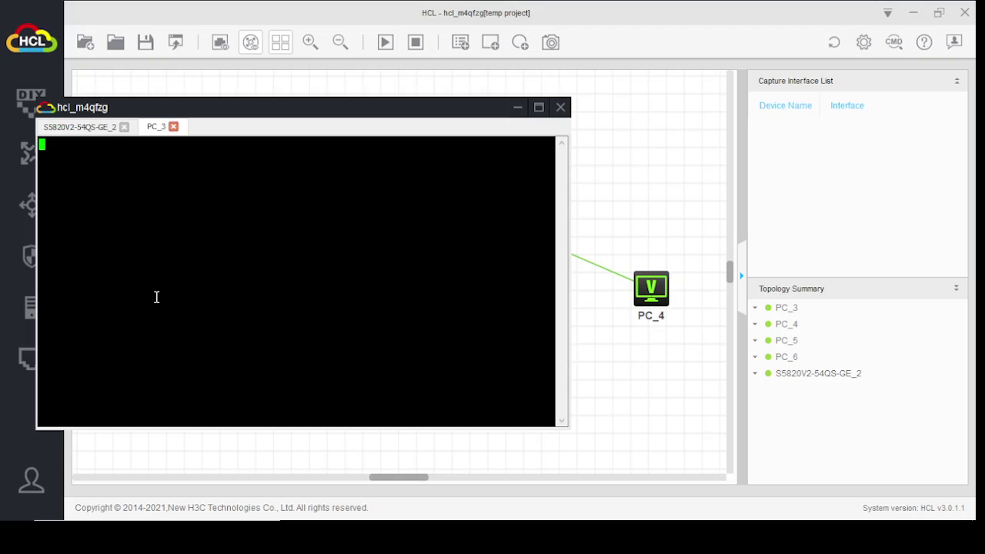
{"action": "left_click", "coordinate": [561, 108]}
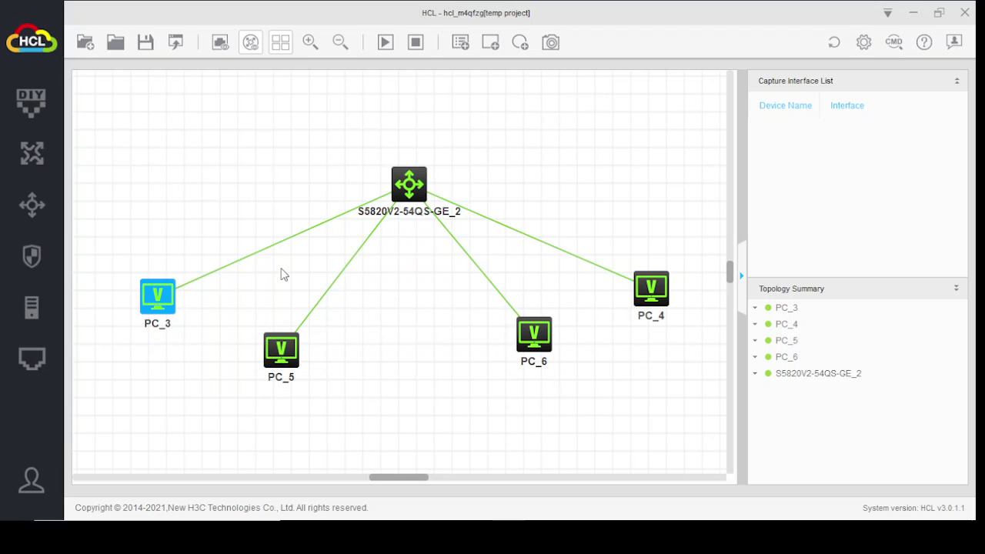
Recheck the IPv4 address in PC_3's configuration and examine the one in PC_5's configuration
{"action": "right_click", "coordinate": [154, 293]}
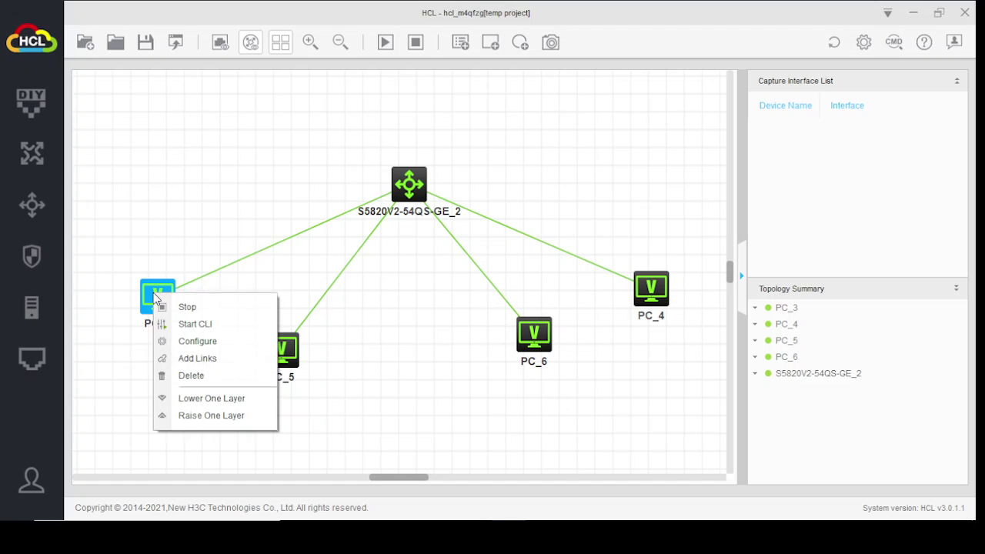
{"action": "left_click", "coordinate": [211, 346]}
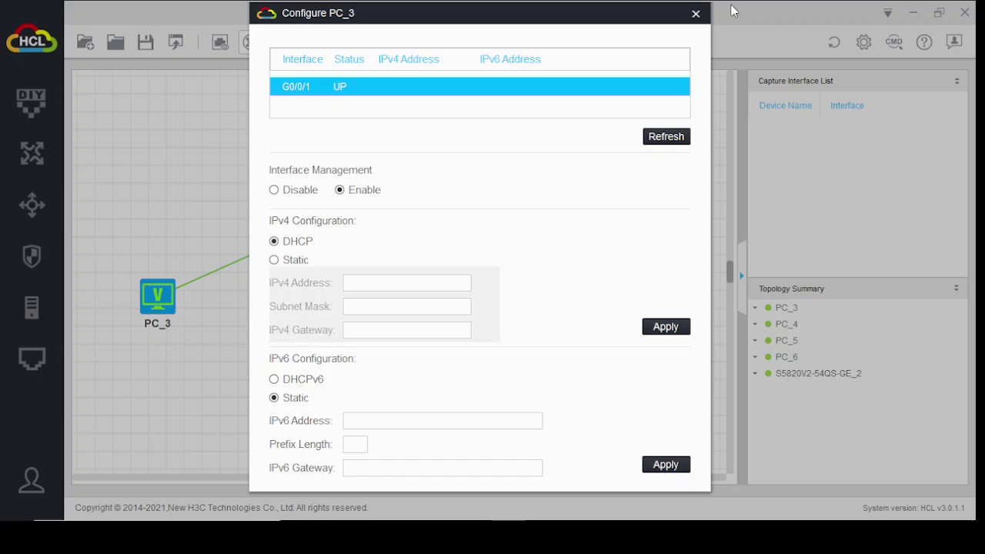
{"action": "left_click", "coordinate": [696, 14]}
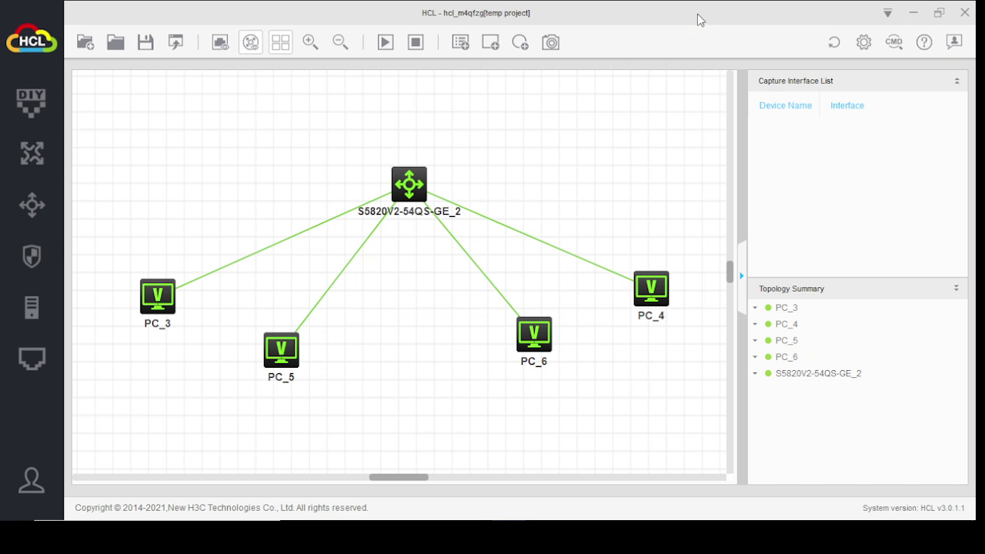
{"action": "right_click", "coordinate": [278, 347]}
{"action": "left_click", "coordinate": [310, 394]}
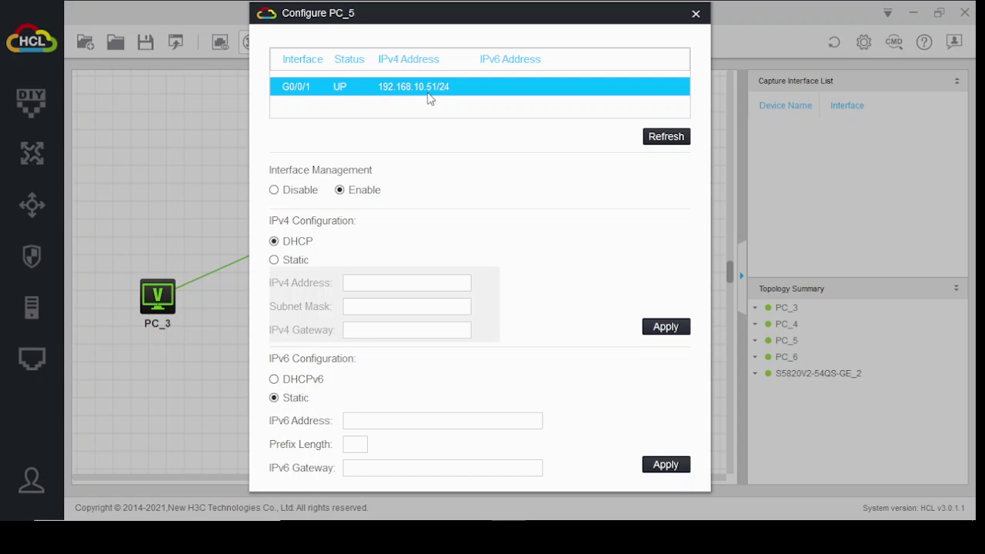
{"action": "left_click", "coordinate": [695, 14]}
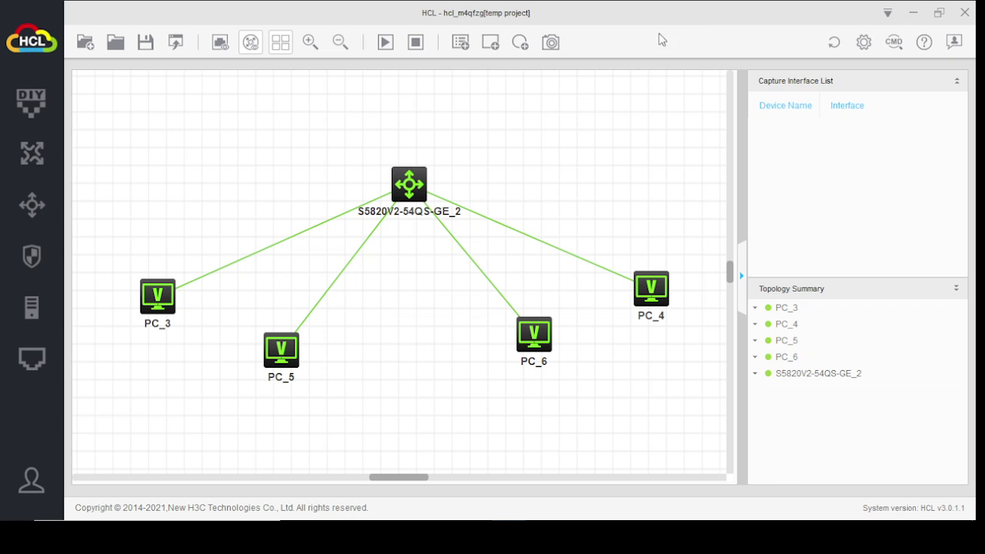
Examine the DHCP-assigned IPv4 addresses in the configurations of PC_6 and PC_4
{"action": "right_click", "coordinate": [543, 340]}
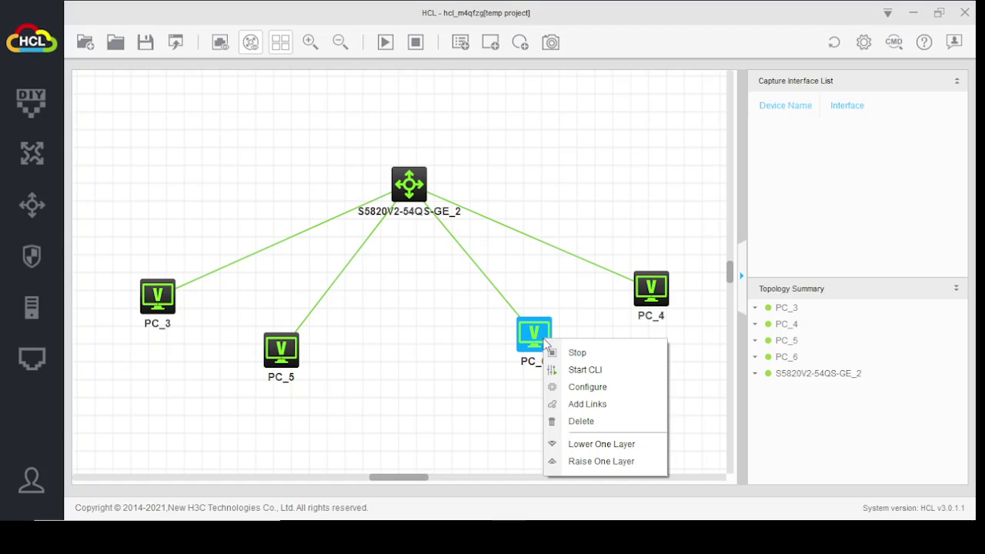
{"action": "left_click", "coordinate": [583, 387]}
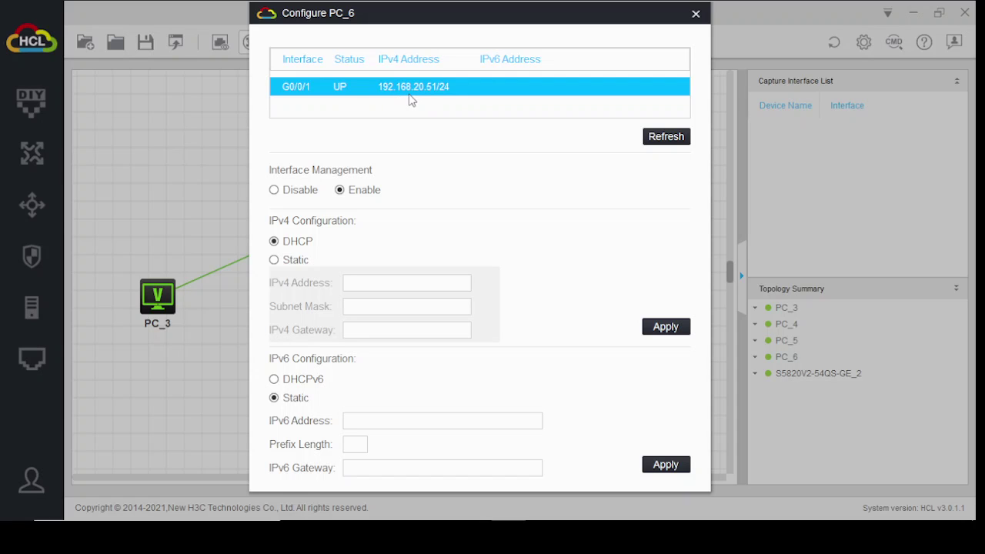
{"action": "left_click", "coordinate": [697, 13]}
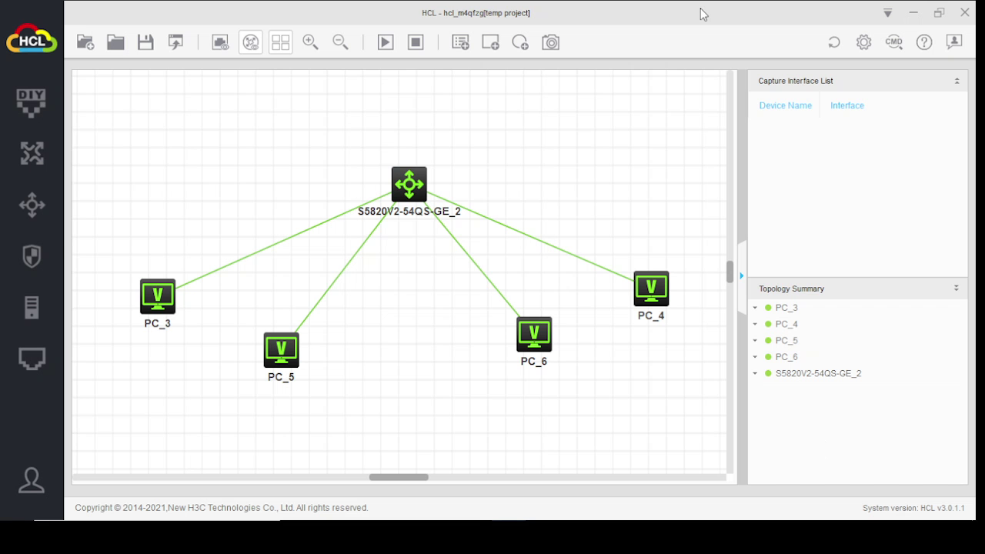
{"action": "right_click", "coordinate": [661, 294]}
{"action": "left_click", "coordinate": [703, 338]}
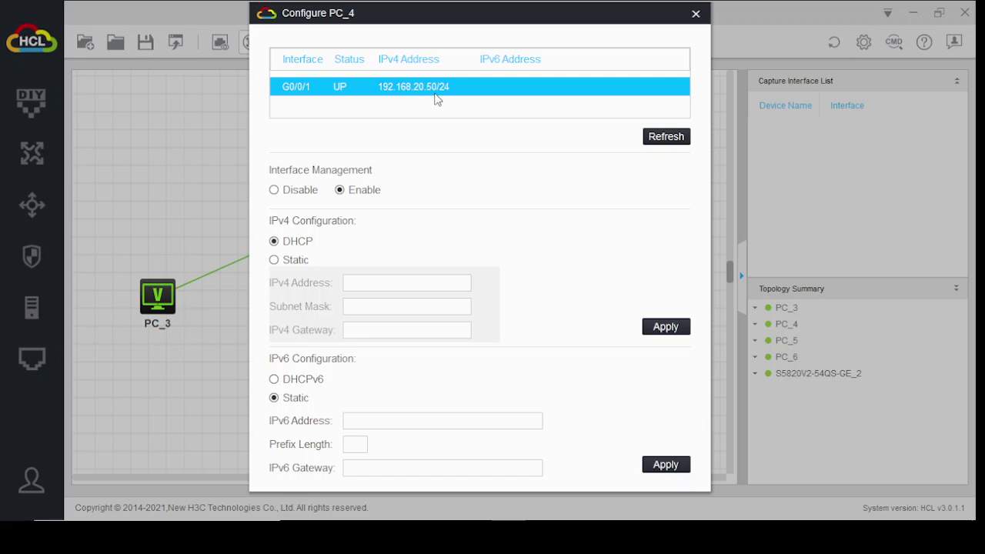
{"action": "left_click", "coordinate": [696, 13]}
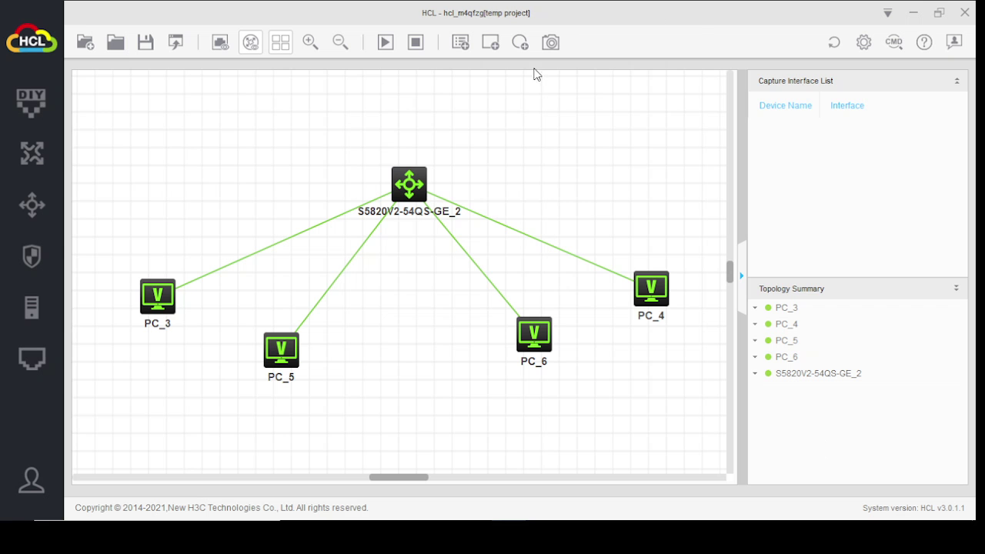
Reopen PC_3's configuration, examine its DHCP-assigned IPv4 address and close the dialog
{"action": "right_click", "coordinate": [153, 291]}
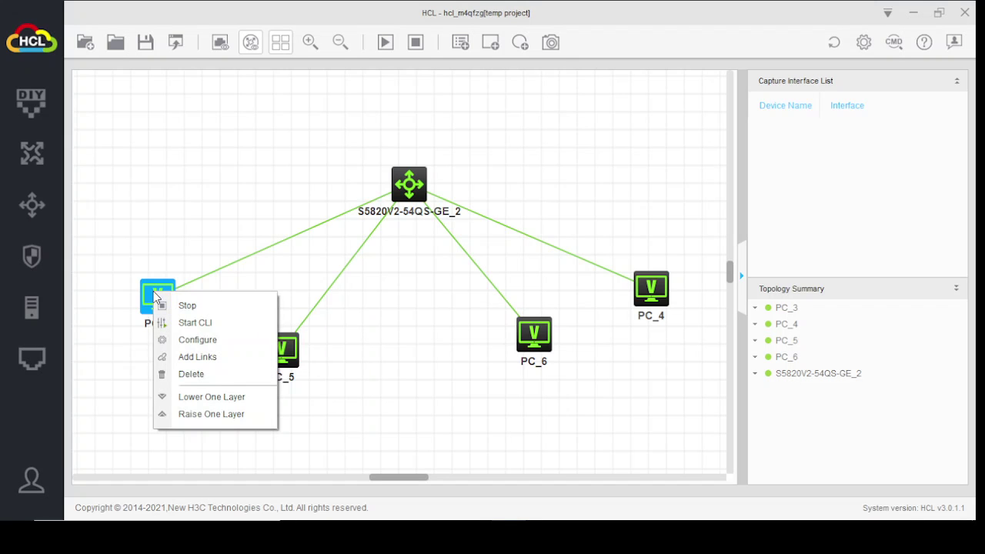
{"action": "left_click", "coordinate": [195, 340]}
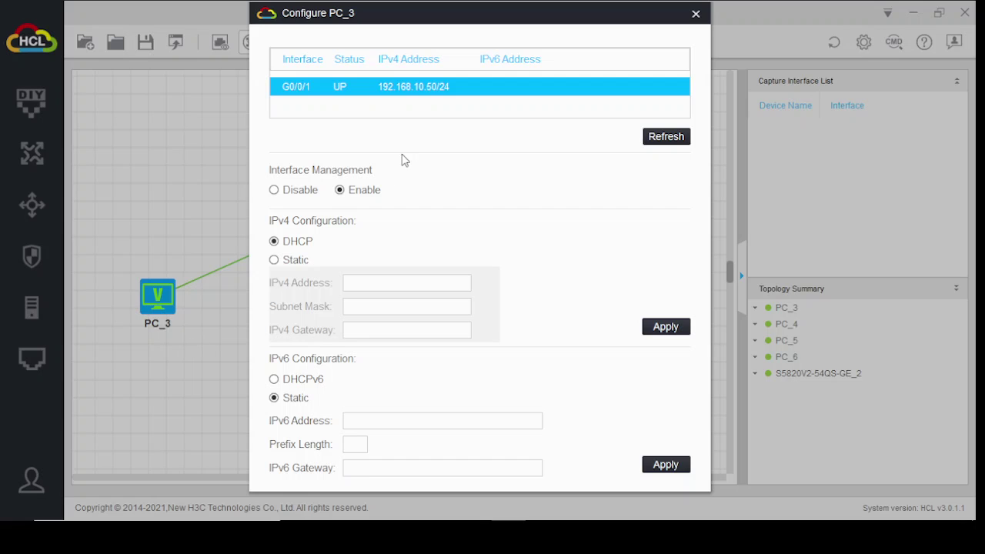
{"action": "left_click", "coordinate": [697, 16]}
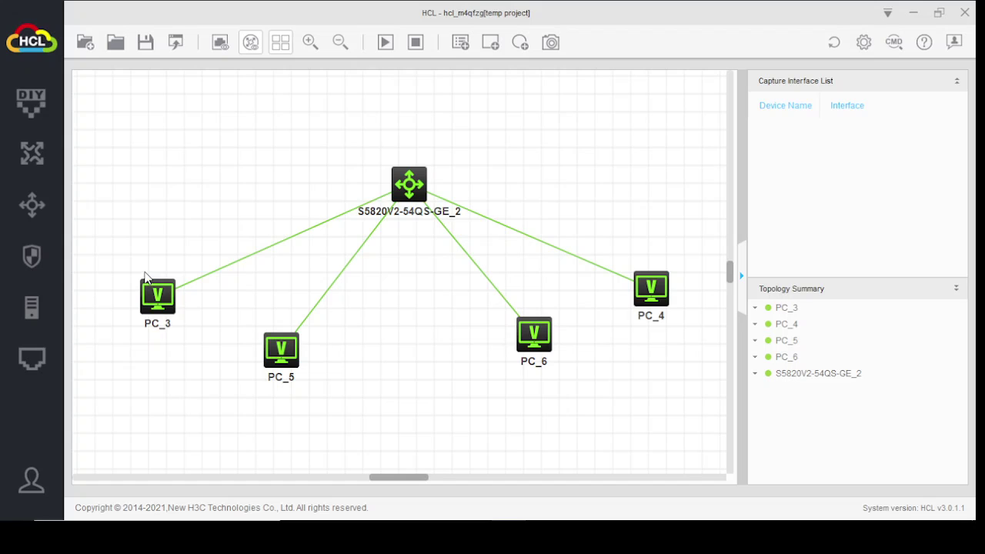
{"action": "mouse_move", "coordinate": [148, 295]}
{"action": "mouse_move", "coordinate": [671, 306]}
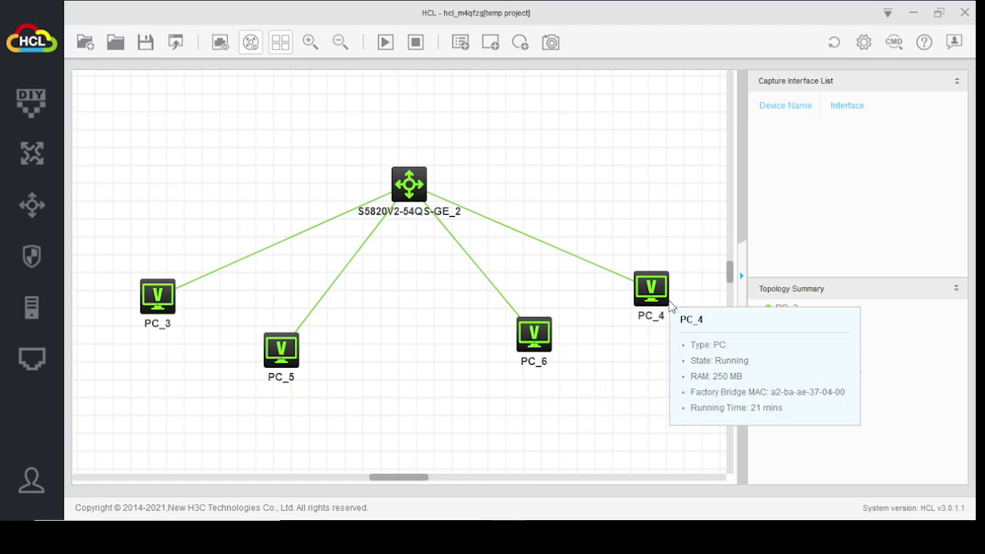